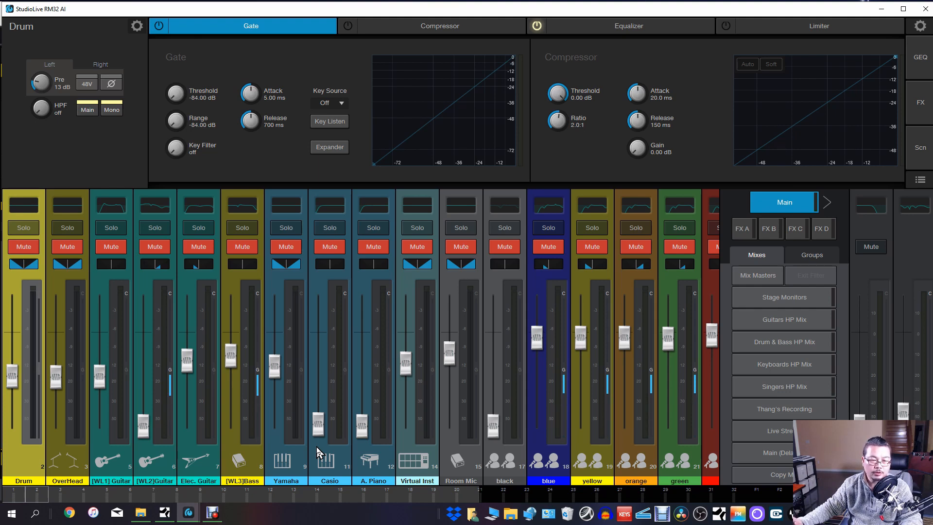
# - Look through the mixer's channels from Drum to Bluetooth and view the [WL2]Guitar channel's settings
pyautogui.click(391, 496)
pyautogui.moveTo(391, 494); pyautogui.dragTo(340, 488)
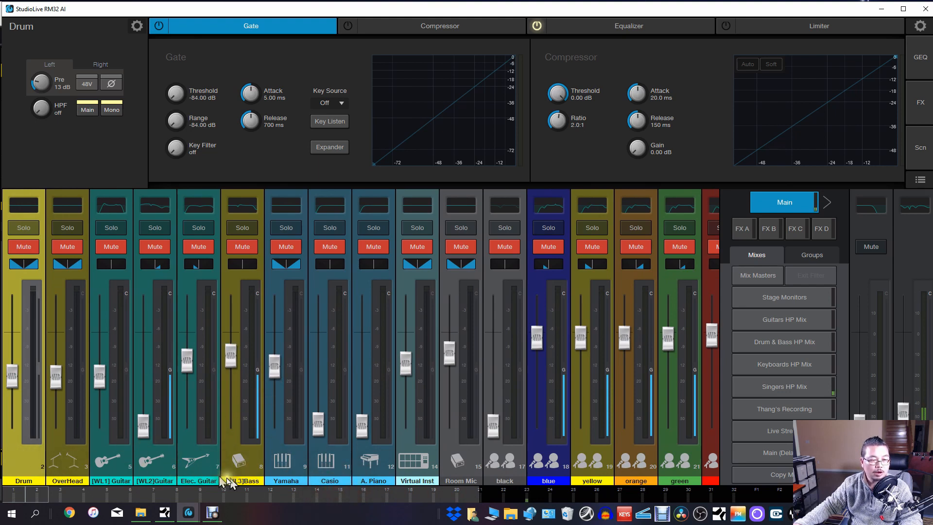
pyautogui.moveTo(447, 495); pyautogui.dragTo(659, 508)
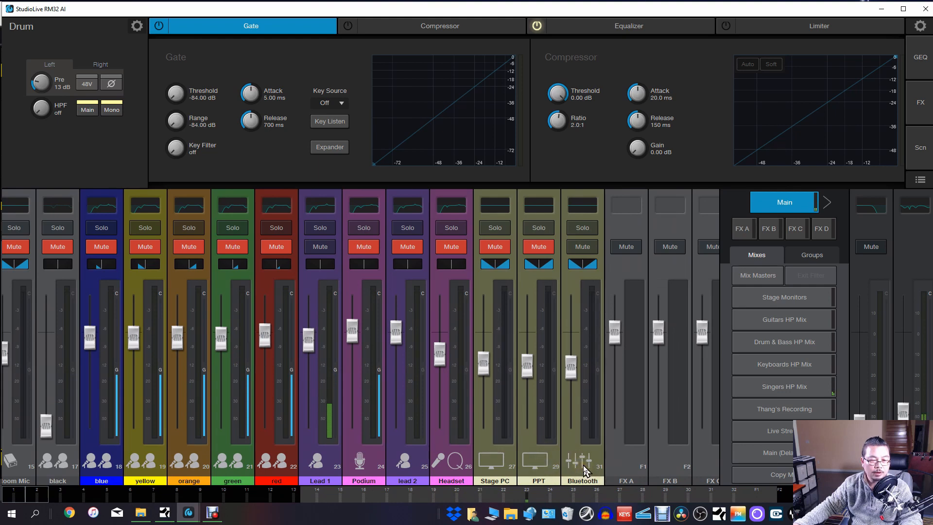
pyautogui.moveTo(593, 494); pyautogui.dragTo(244, 477)
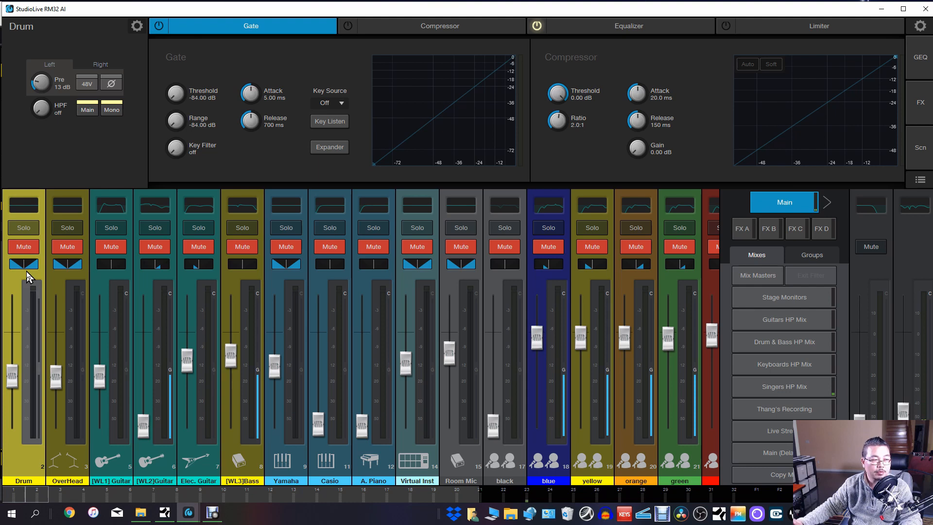
pyautogui.click(124, 470)
pyautogui.click(154, 436)
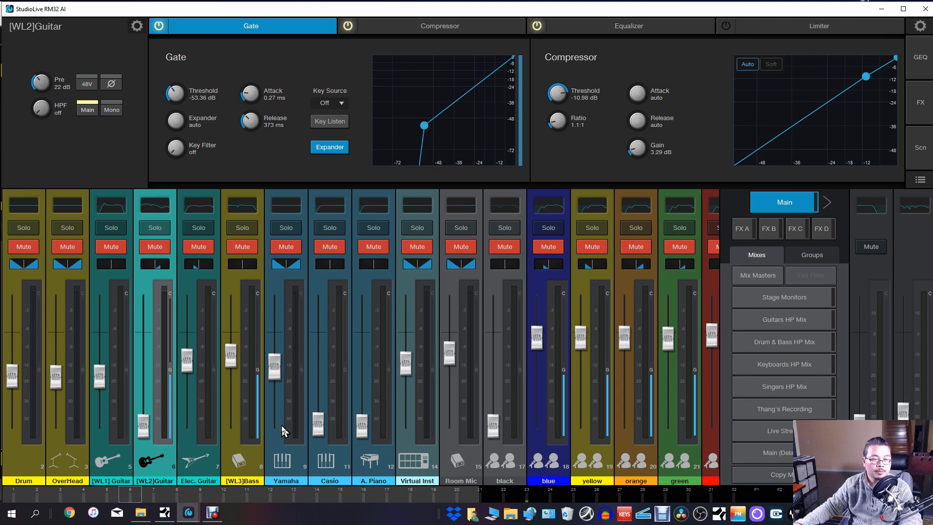
# - Switch to Studio One and move the floating console window down to uncover the toolbar and timeline ruler
pyautogui.click(164, 514)
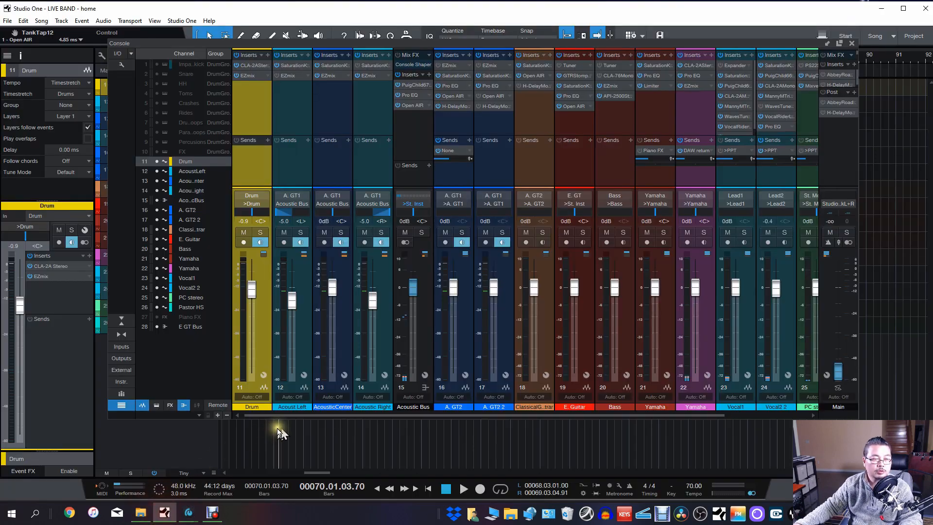
pyautogui.moveTo(527, 43); pyautogui.dragTo(524, 107)
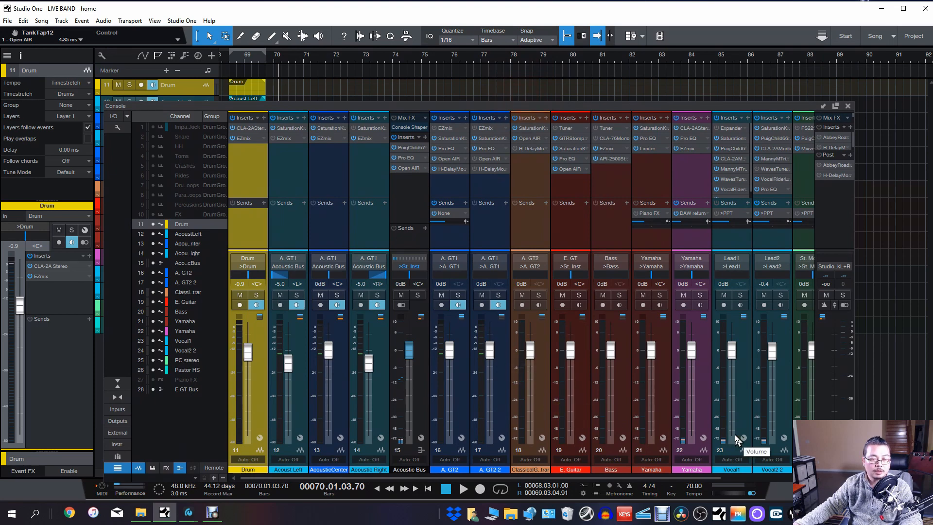
# - Check from the start page that PreSonus FireStudio is the audio device, and leave the options without changes
pyautogui.click(845, 36)
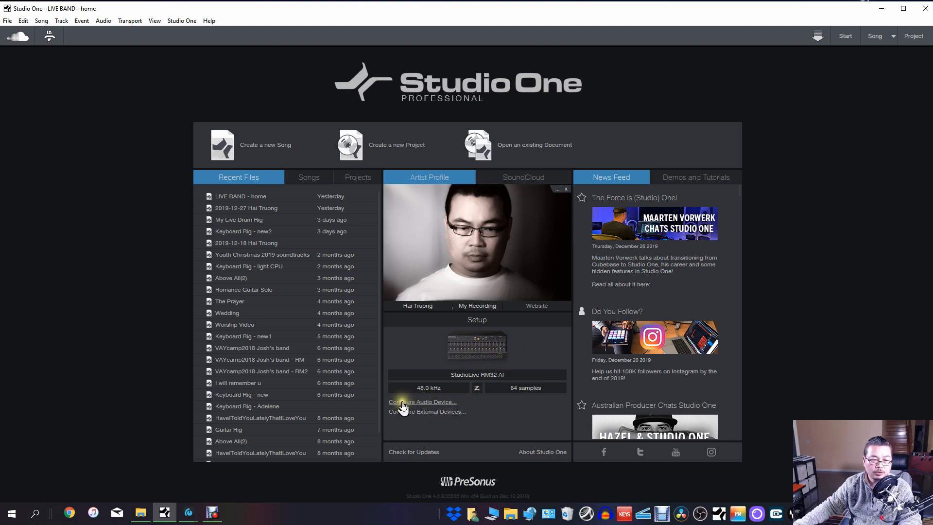
pyautogui.click(425, 403)
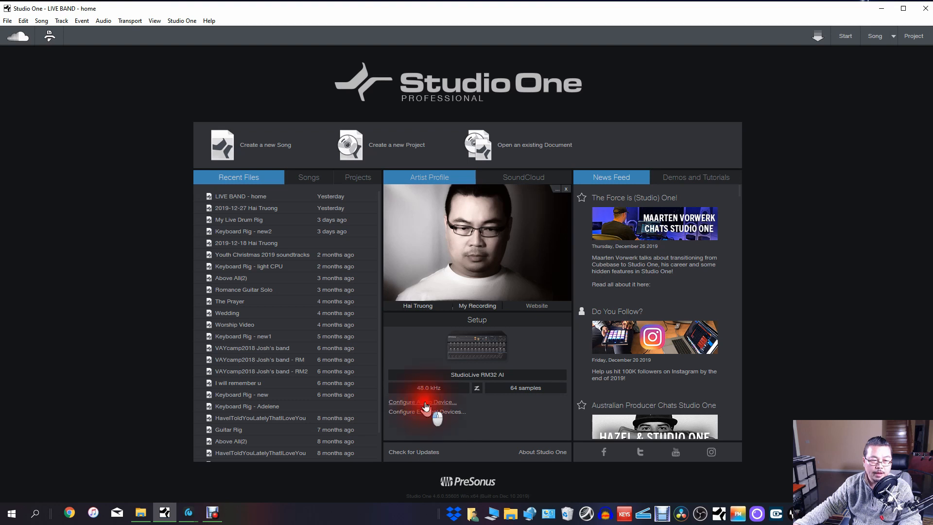
pyautogui.click(428, 101)
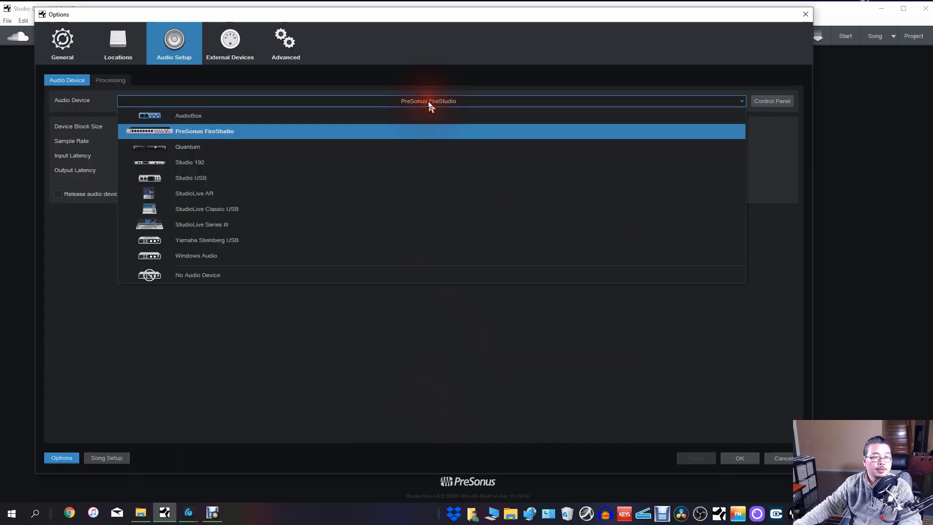
pyautogui.click(205, 132)
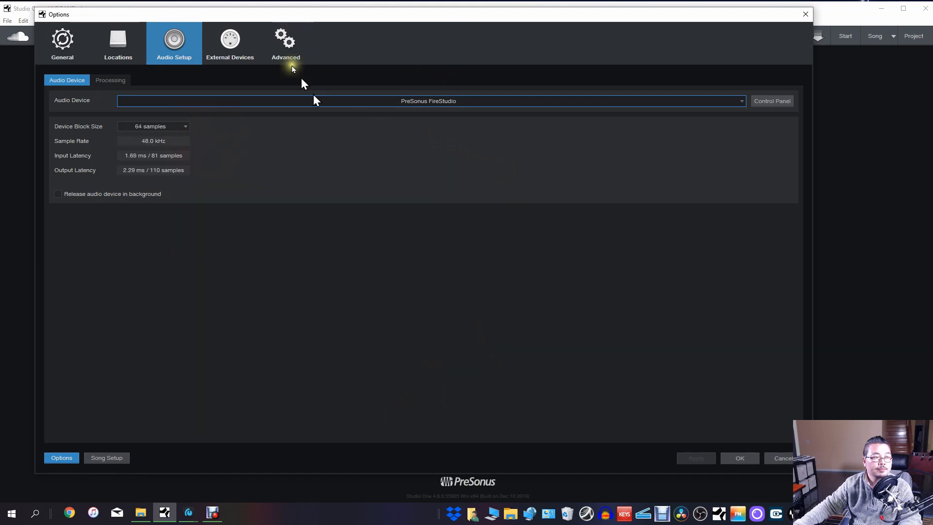
pyautogui.press('Escape')
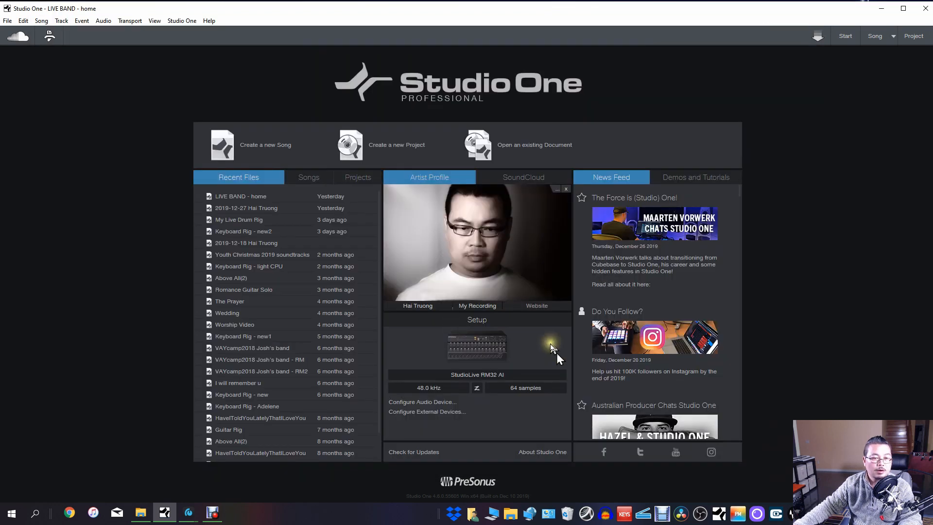
pyautogui.click(463, 345)
pyautogui.click(463, 344)
pyautogui.click(396, 146)
pyautogui.click(258, 150)
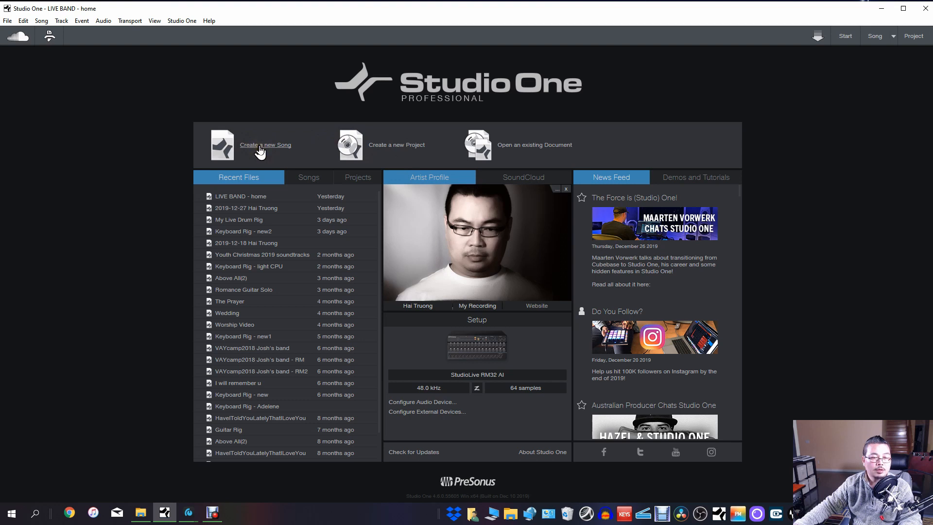
pyautogui.click(890, 39)
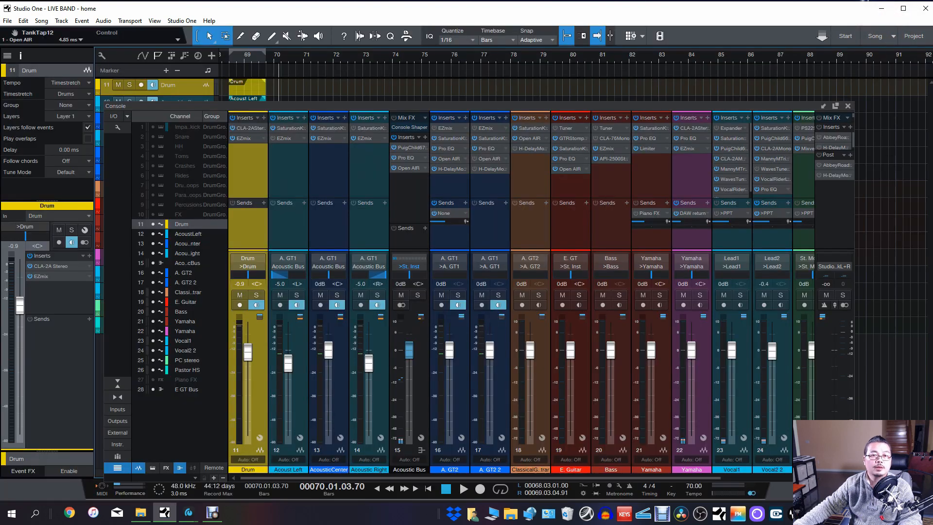
pyautogui.click(780, 222)
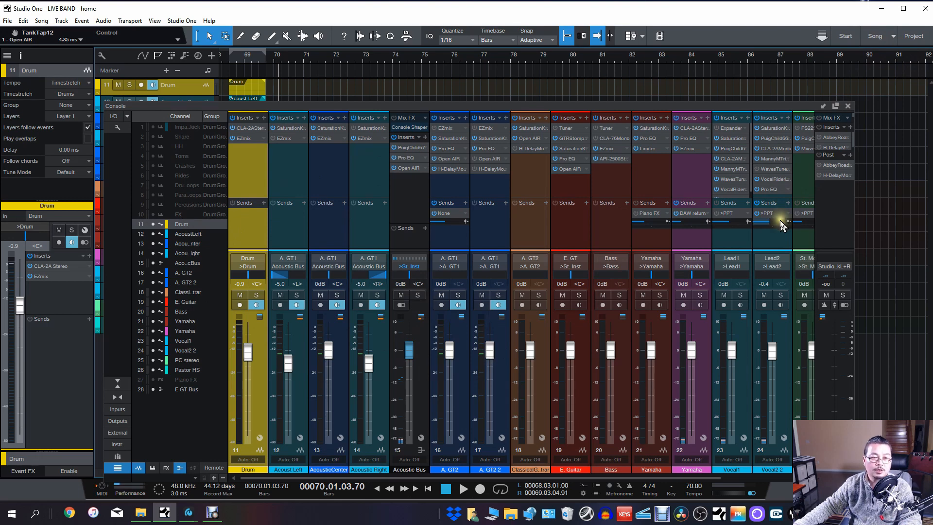
pyautogui.moveTo(780, 221)
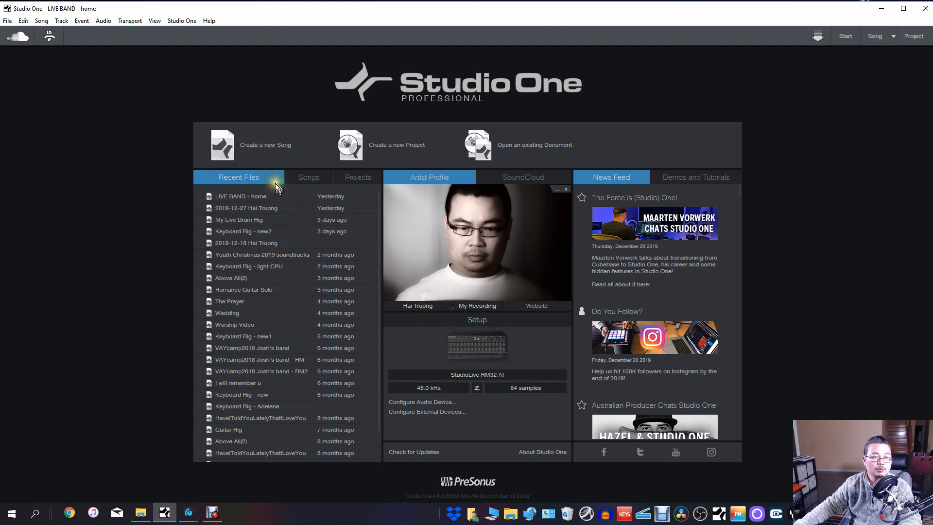
# - Create a new empty song with the offered title, 48.0 kHz sample rate and 24 Bit resolution
pyautogui.click(256, 155)
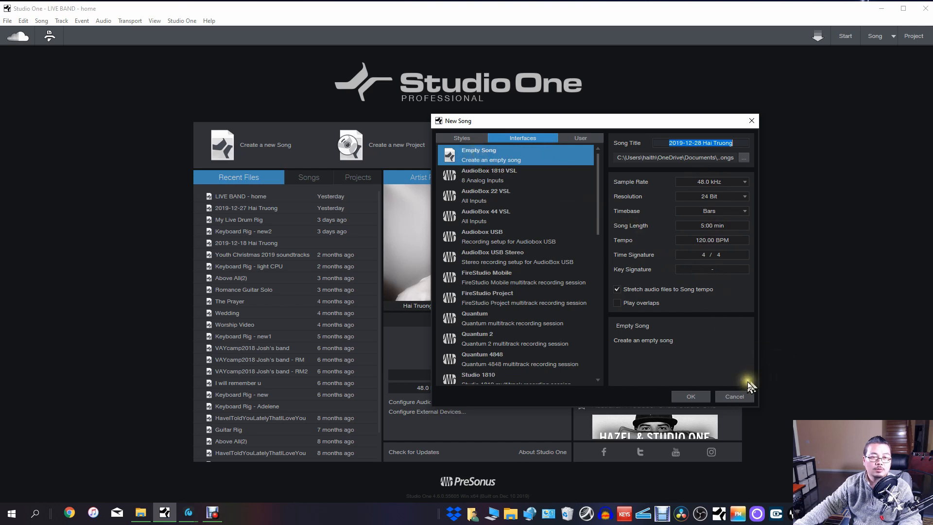
pyautogui.click(692, 396)
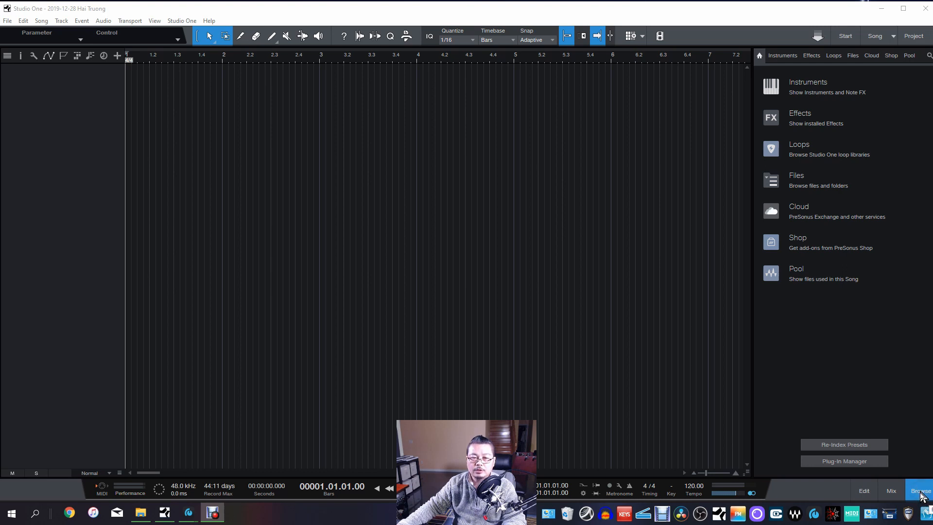
# - Look through the installed PreSonus and Toontrack virtual instruments in the browser
pyautogui.click(783, 55)
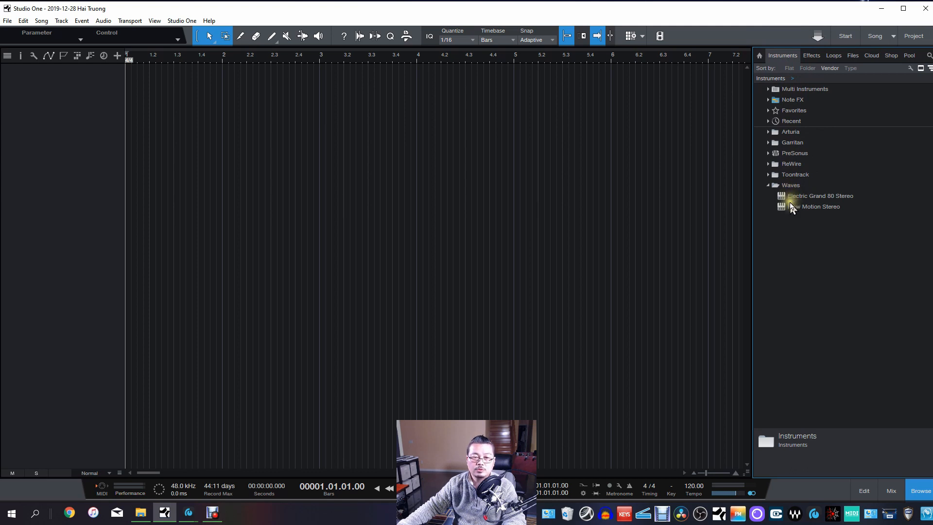
pyautogui.doubleClick(792, 154)
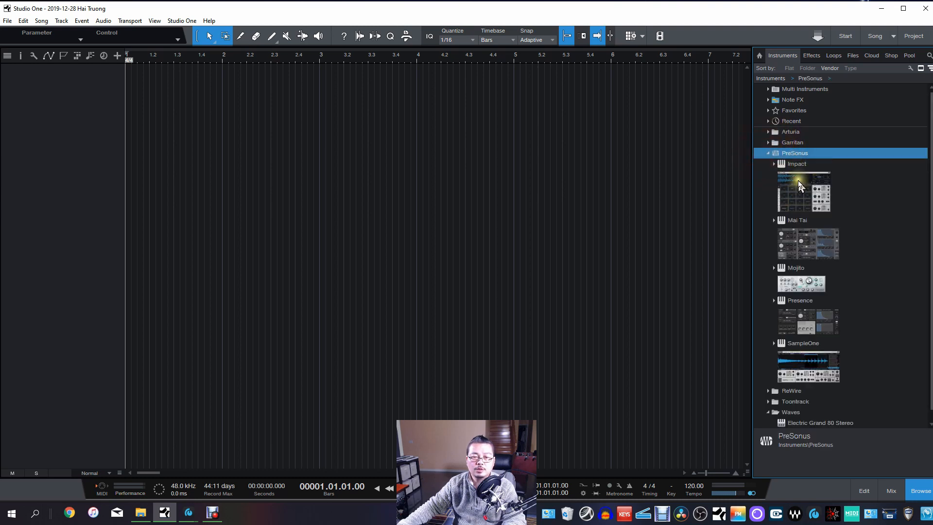
pyautogui.scroll(-1, 875, 265)
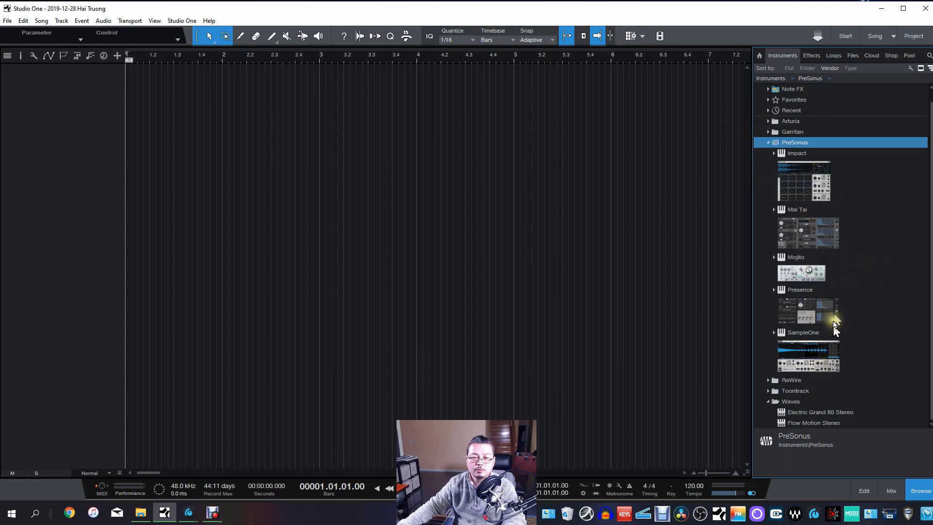
pyautogui.click(767, 144)
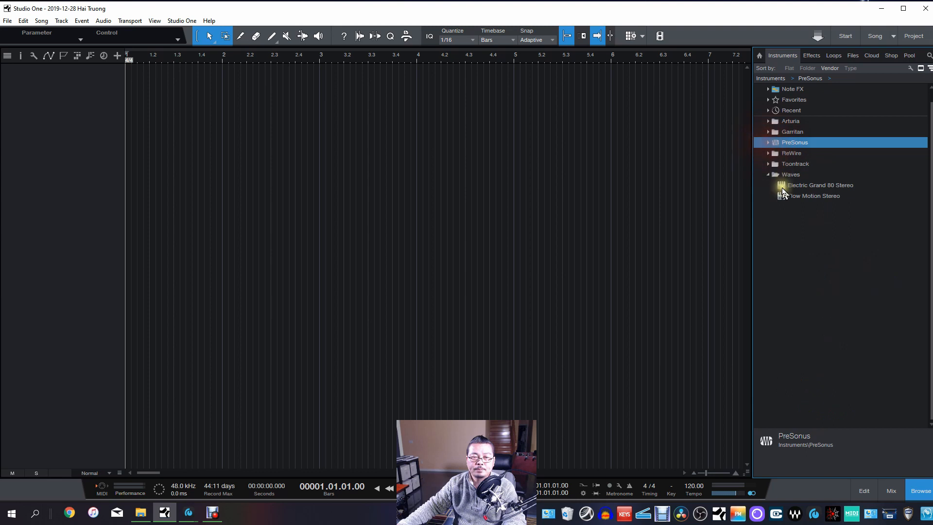
pyautogui.click(767, 165)
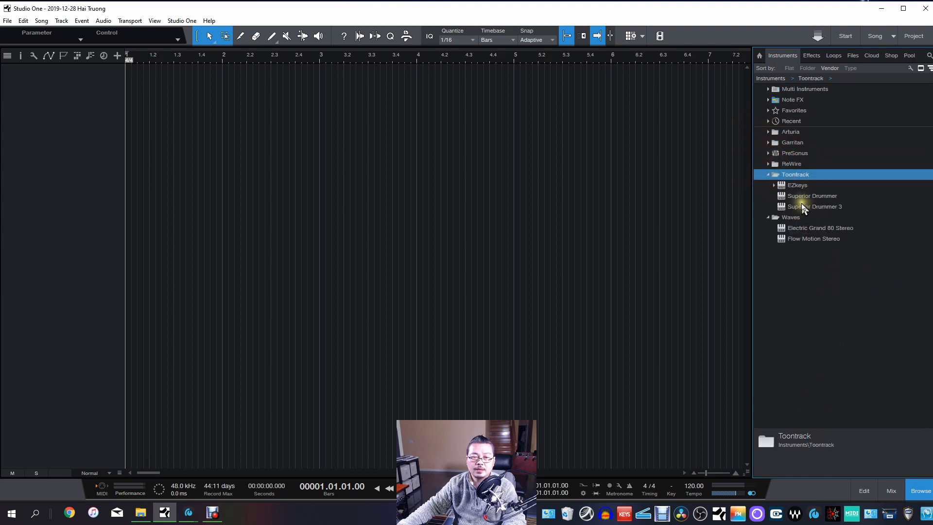
pyautogui.click(768, 176)
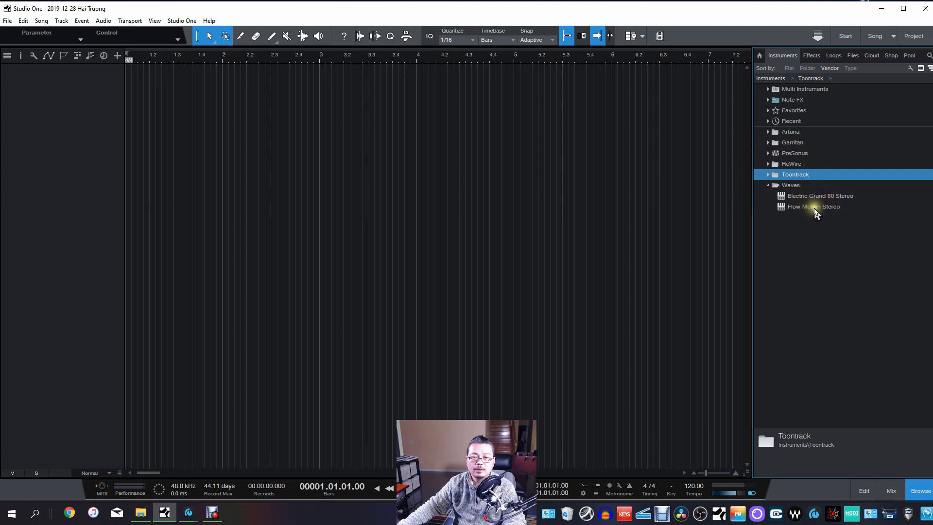
# - Look through the installed PreSonus, Softube, Toontrack and Waves effects, collapsing each vendor folder again
pyautogui.click(812, 55)
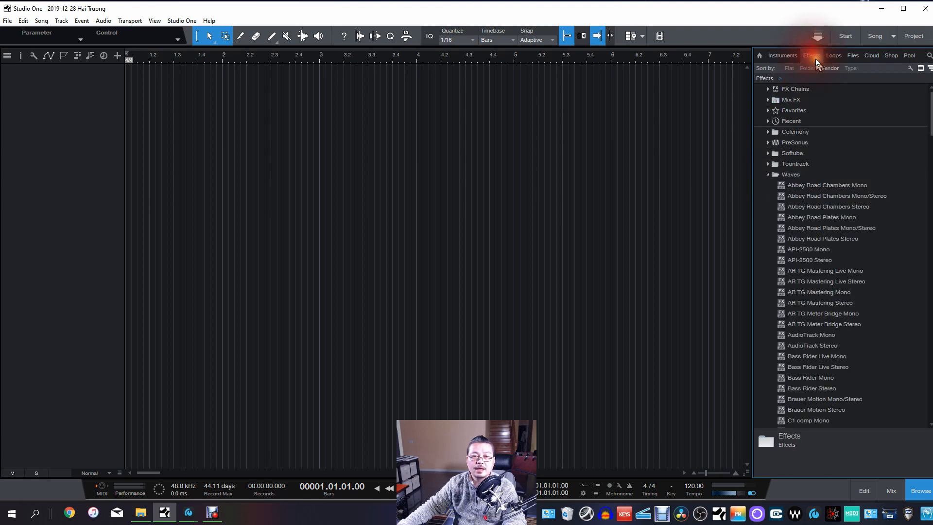
pyautogui.click(769, 175)
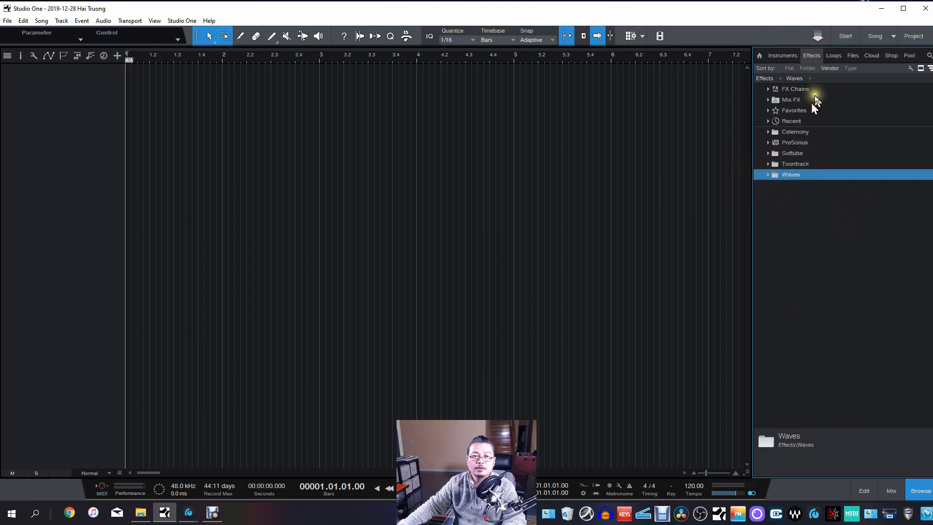
pyautogui.click(768, 142)
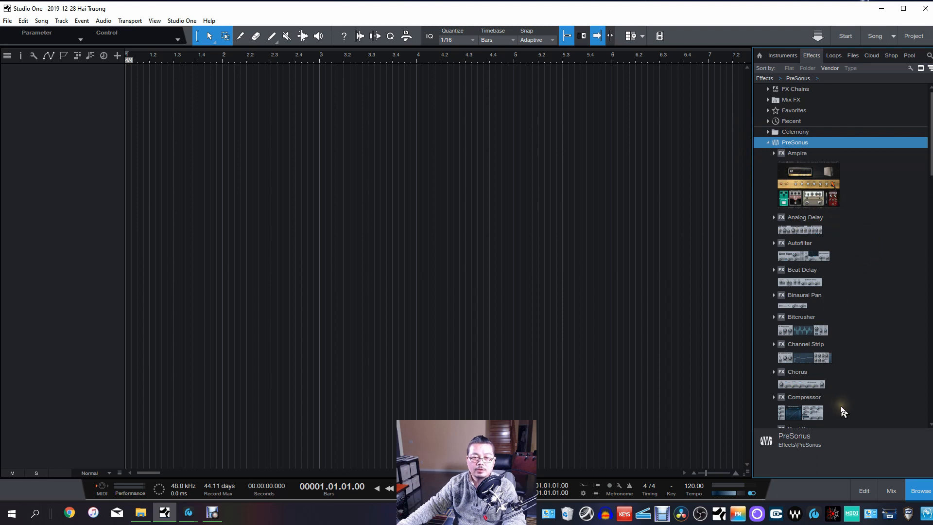
pyautogui.click(768, 142)
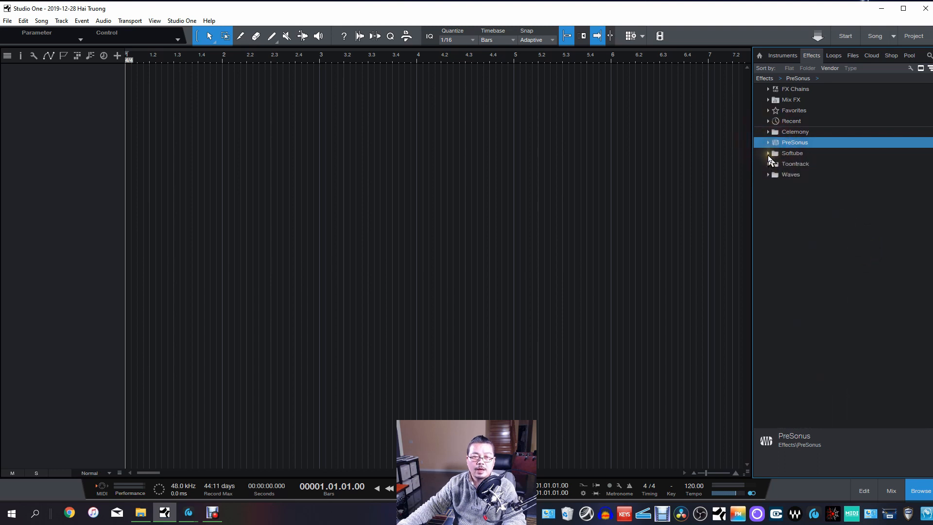
pyautogui.click(767, 154)
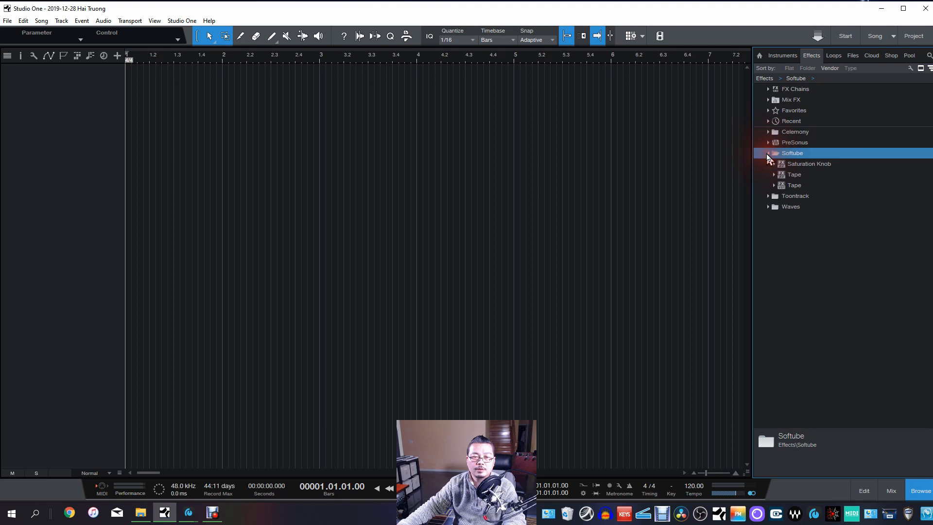
pyautogui.click(768, 154)
pyautogui.click(769, 164)
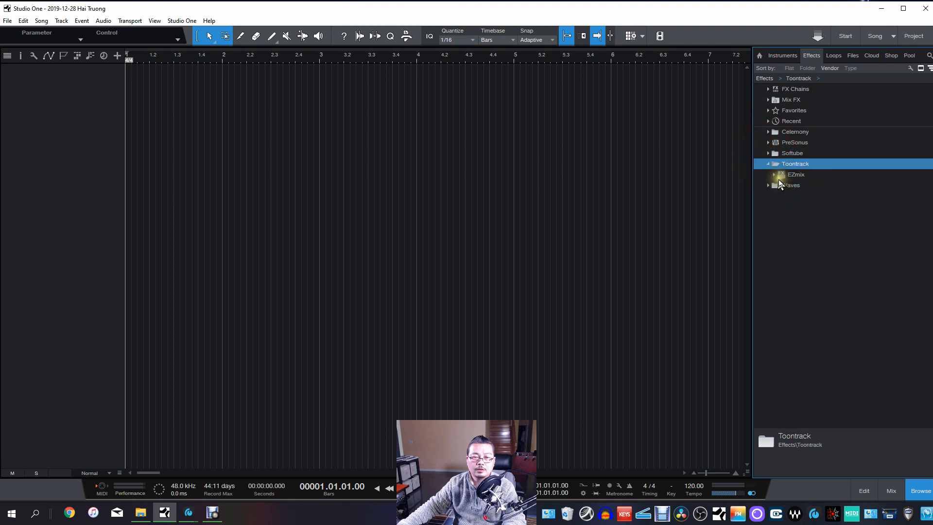
pyautogui.click(768, 163)
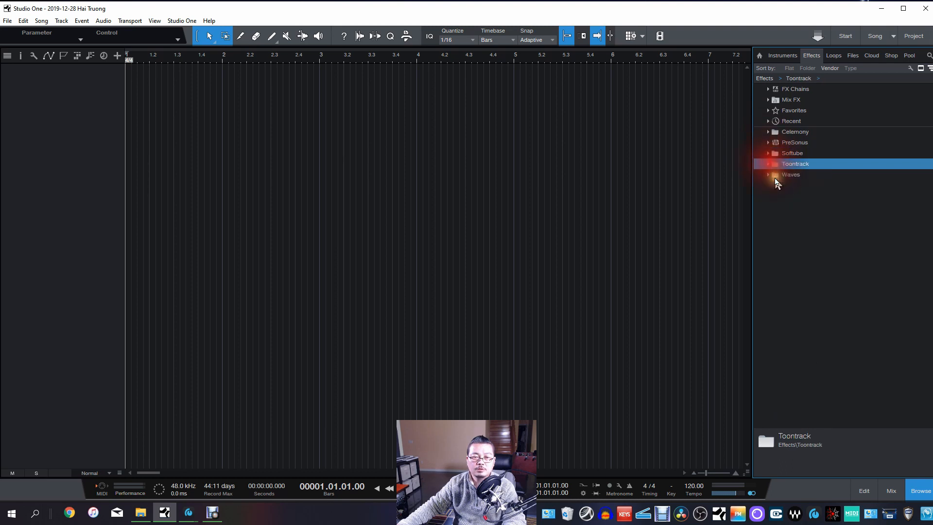
pyautogui.click(768, 175)
pyautogui.scroll(-5, 899, 239)
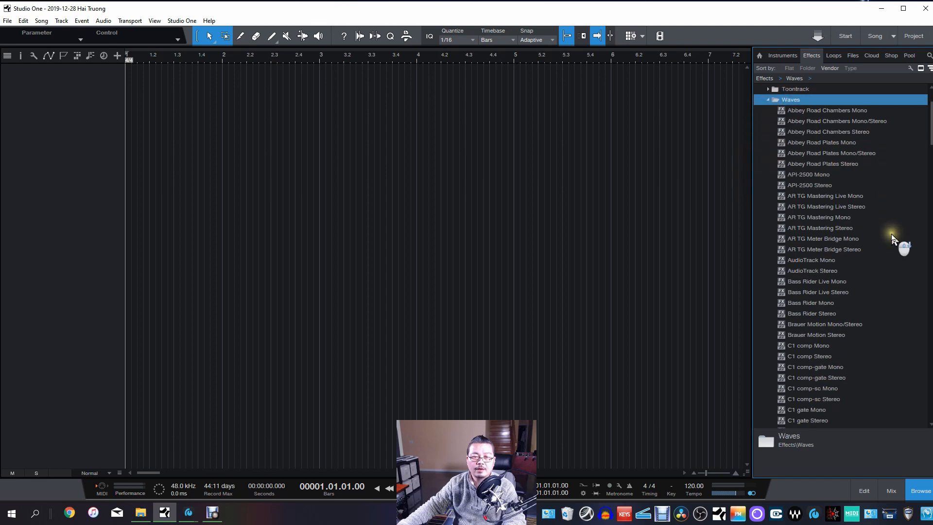
pyautogui.moveTo(931, 143); pyautogui.dragTo(931, 121)
pyautogui.click(768, 174)
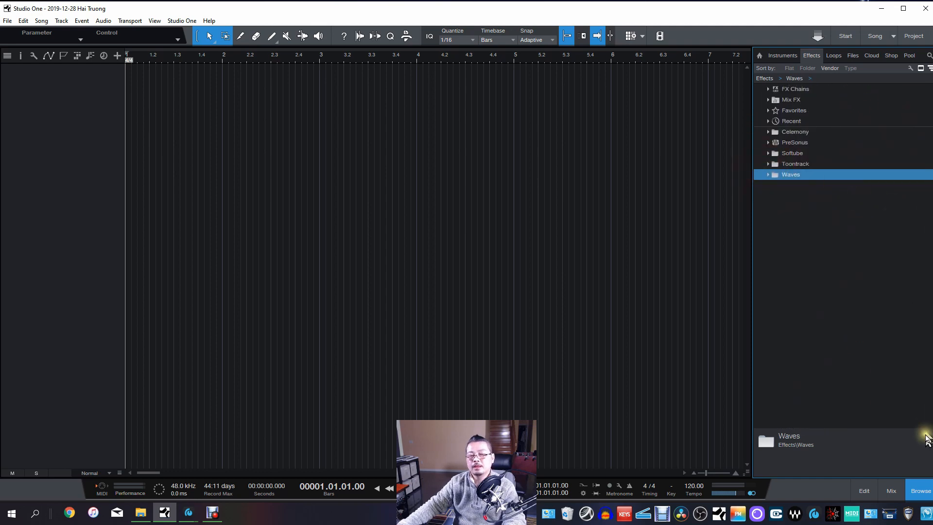
# - Show the mix console in place of the browser and open the song's audio input and output setup
pyautogui.click(892, 492)
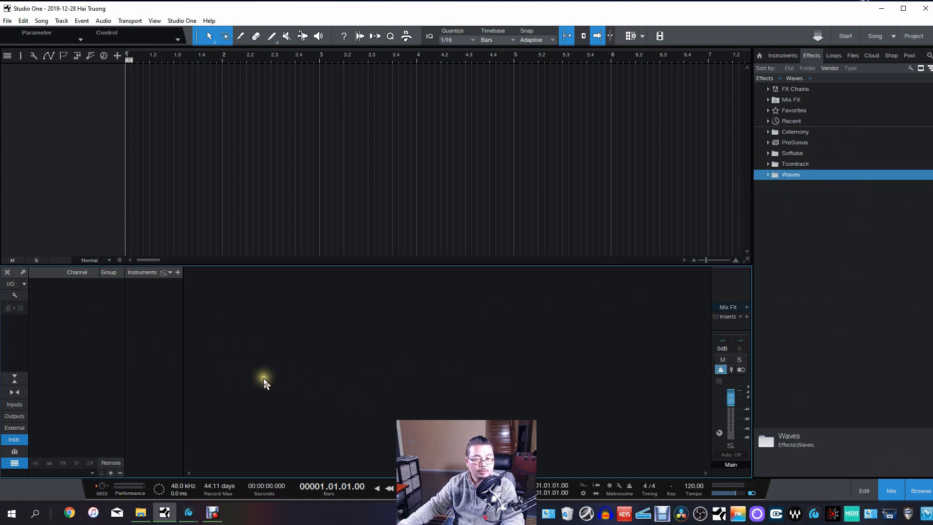
pyautogui.click(921, 491)
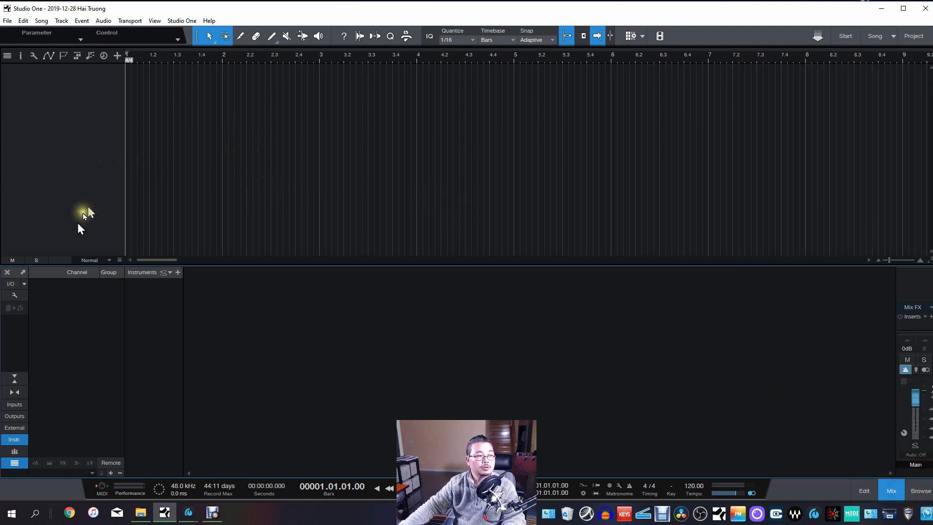
pyautogui.click(12, 287)
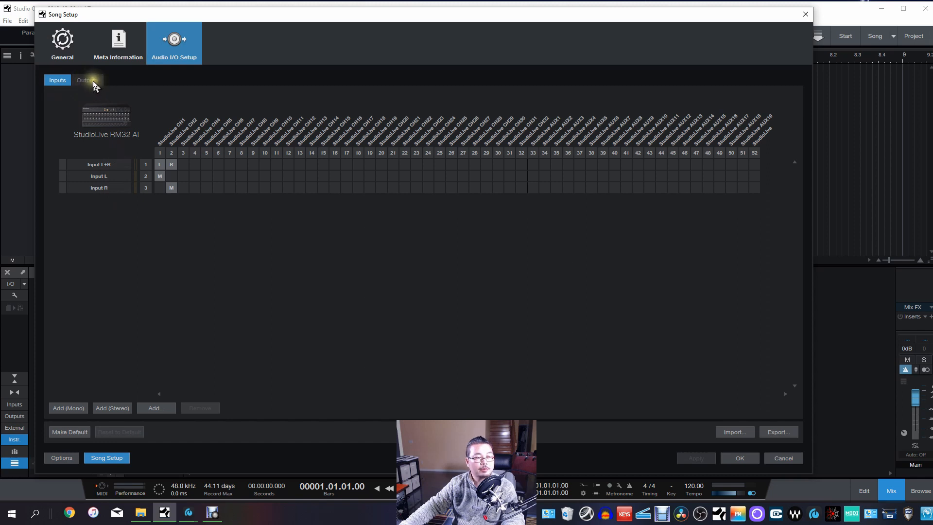
# - Remove the default inputs Input L+R, Input L and Input R from the song's audio setup
pyautogui.click(117, 190)
pyautogui.keyDown('shift'); pyautogui.click(92, 166); pyautogui.keyUp('shift')
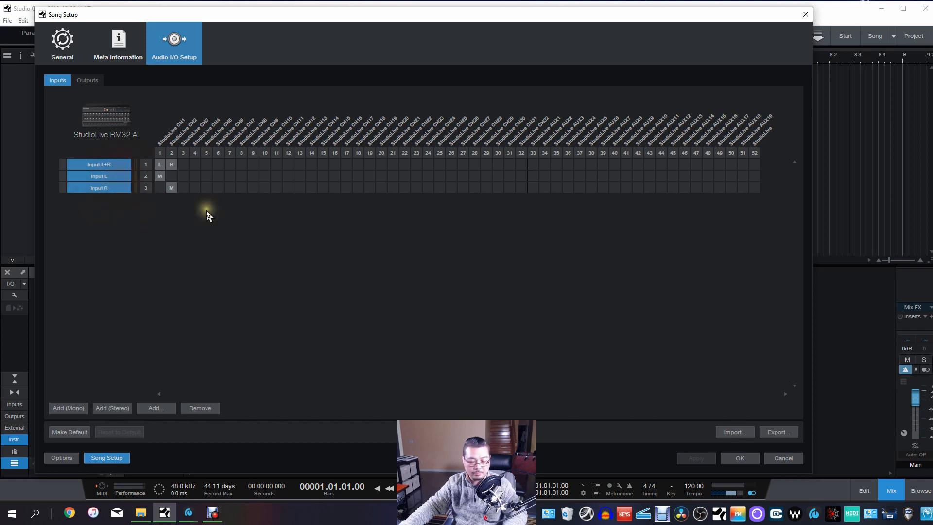
pyautogui.click(209, 408)
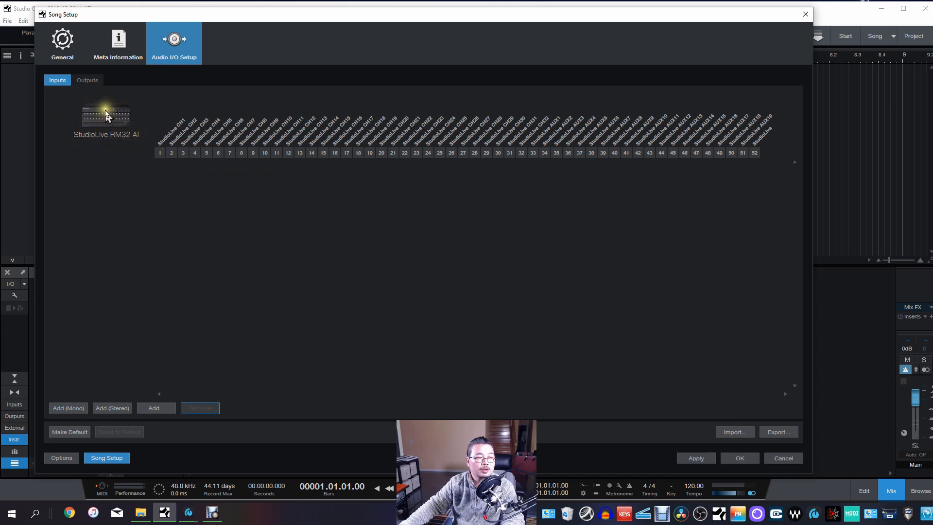
# - Examine the available StudioLive input channels and the Drum channel in the StudioLive RM32 AI mixer software, and return to Studio One's song setup
pyautogui.moveTo(160, 155)
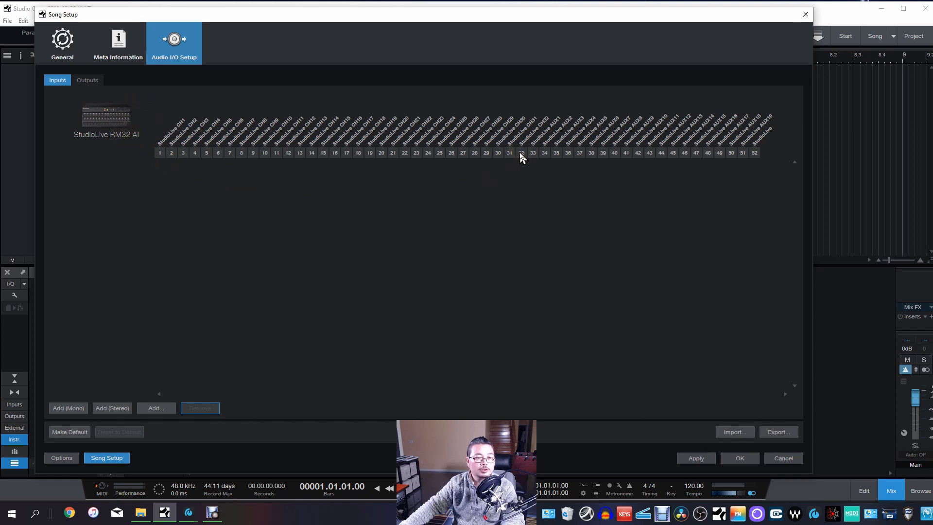
pyautogui.moveTo(521, 155)
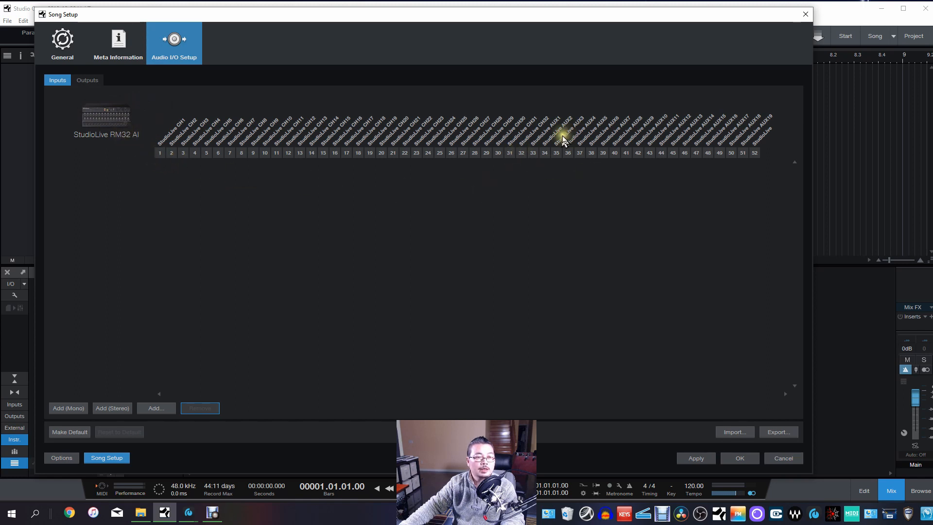
pyautogui.moveTo(753, 154)
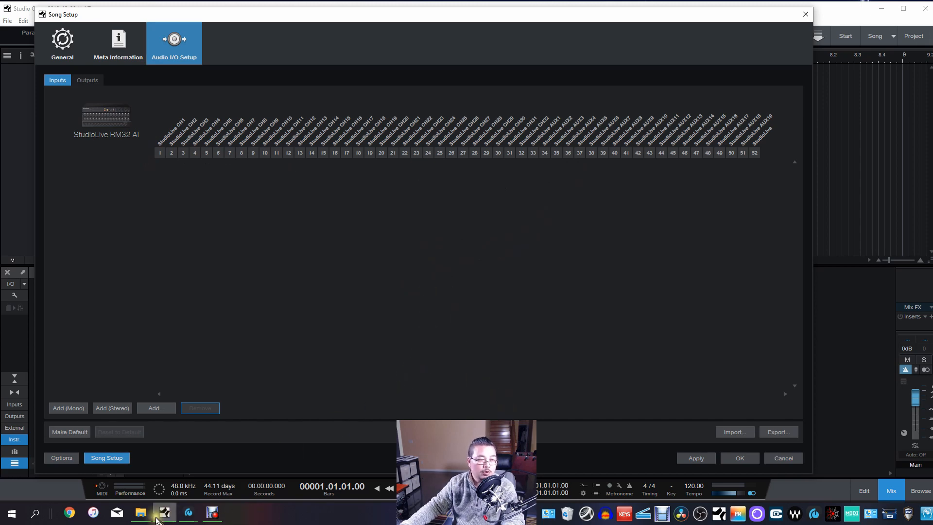
pyautogui.click(188, 513)
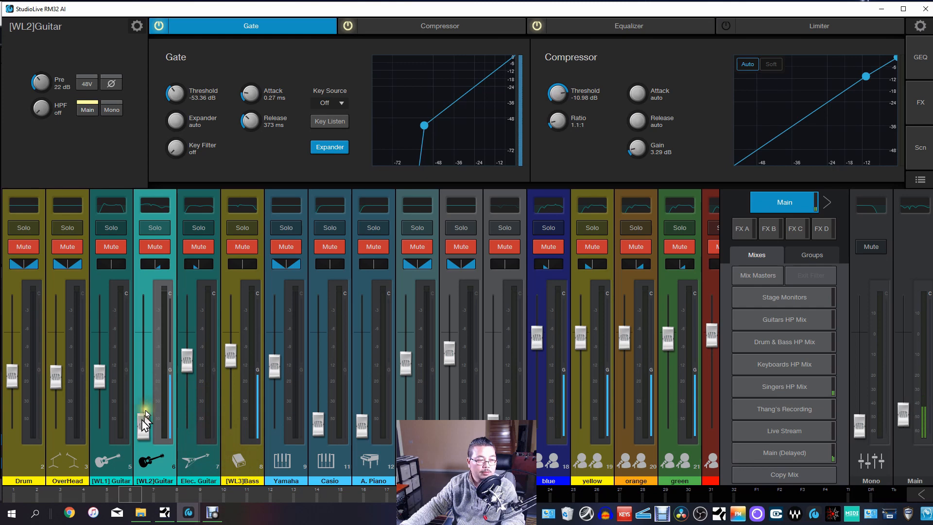
pyautogui.click(22, 464)
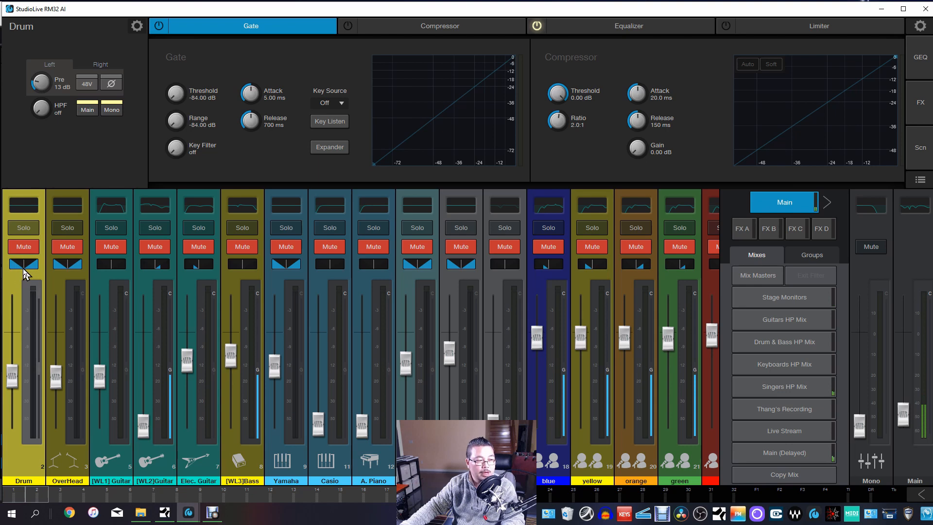
pyautogui.click(164, 512)
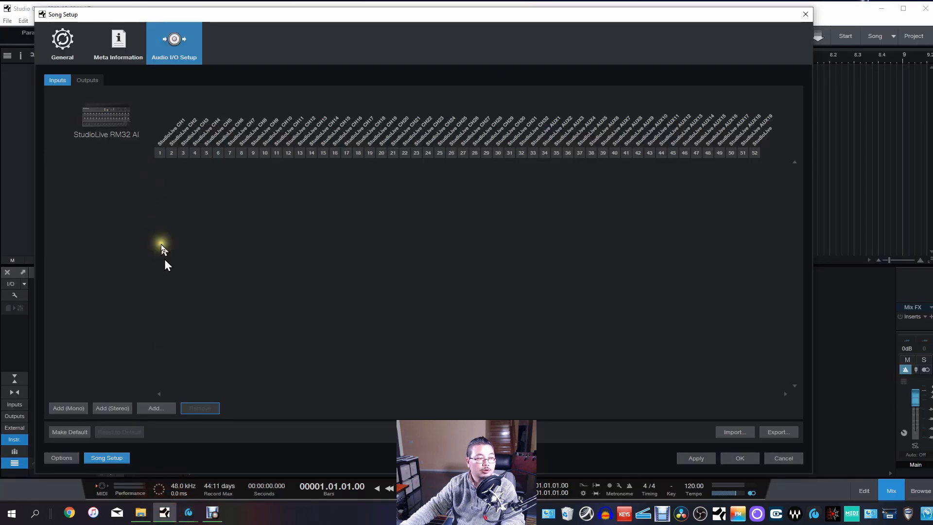
# - Add a stereo input named Drum on StudioLive channels 1 and 2 and apply the setup
pyautogui.click(114, 407)
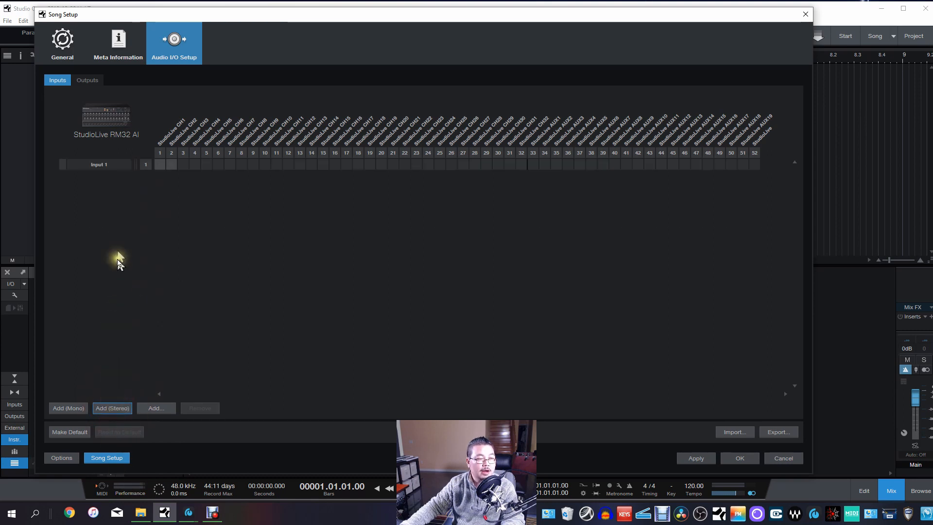
pyautogui.doubleClick(100, 165)
pyautogui.write('Drum')
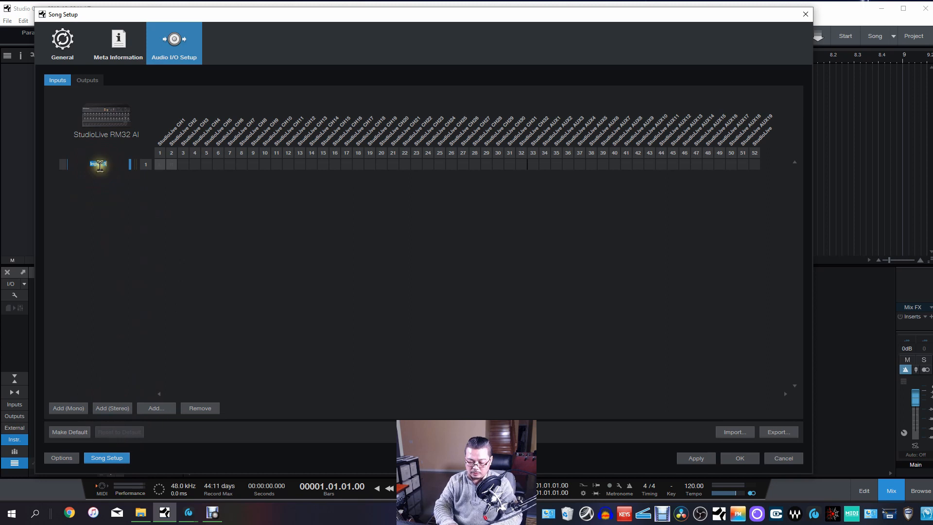
pyautogui.press('Return')
pyautogui.click(145, 204)
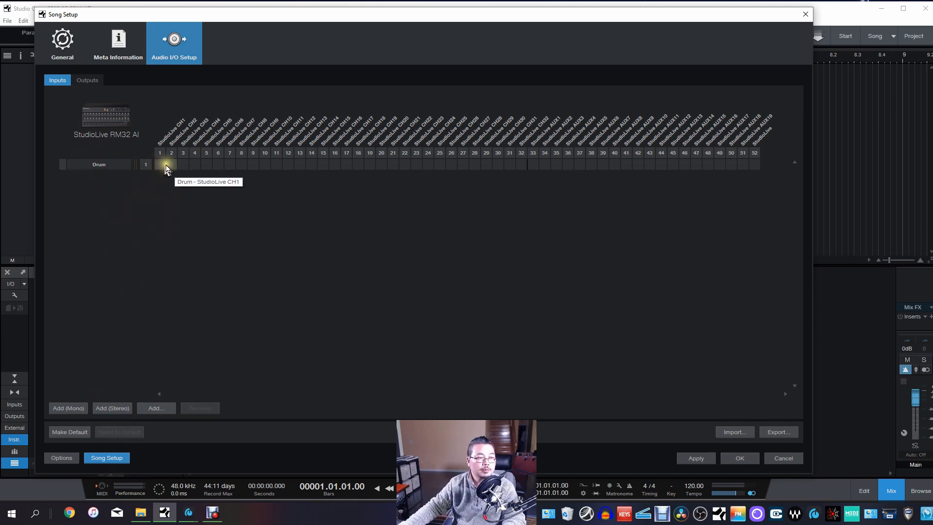
pyautogui.click(171, 164)
pyautogui.click(172, 164)
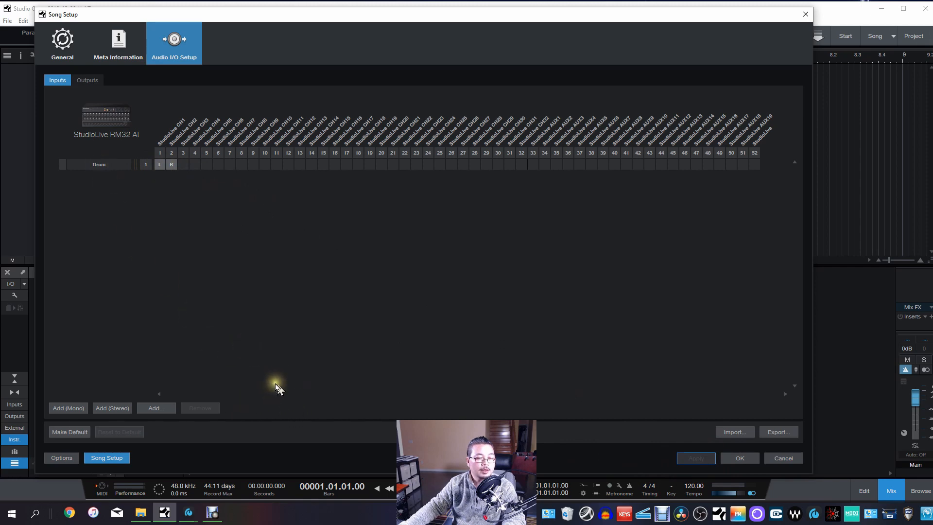
# - Check the channel order after Drum in the StudioLive RM32 AI mixer software and return to Studio One's song setup
pyautogui.click(189, 512)
pyautogui.click(206, 466)
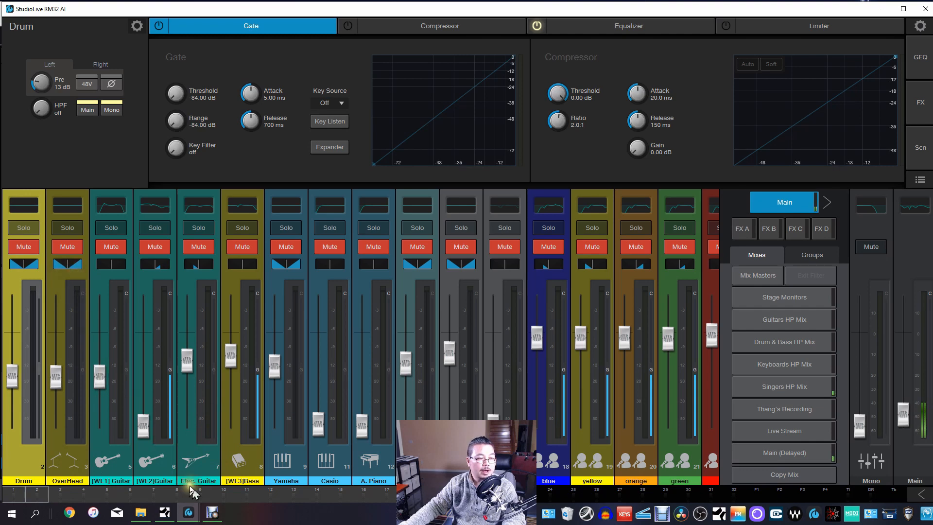
pyautogui.moveTo(165, 512)
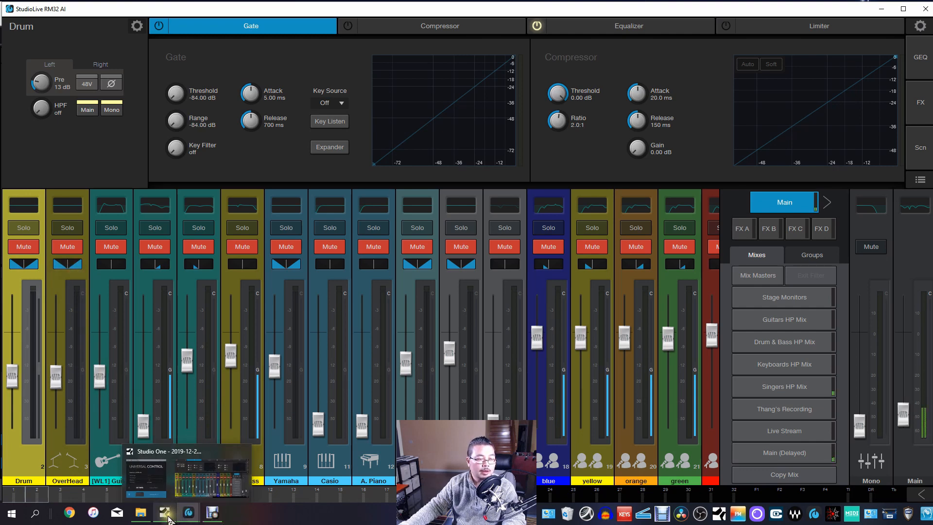
pyautogui.click(175, 486)
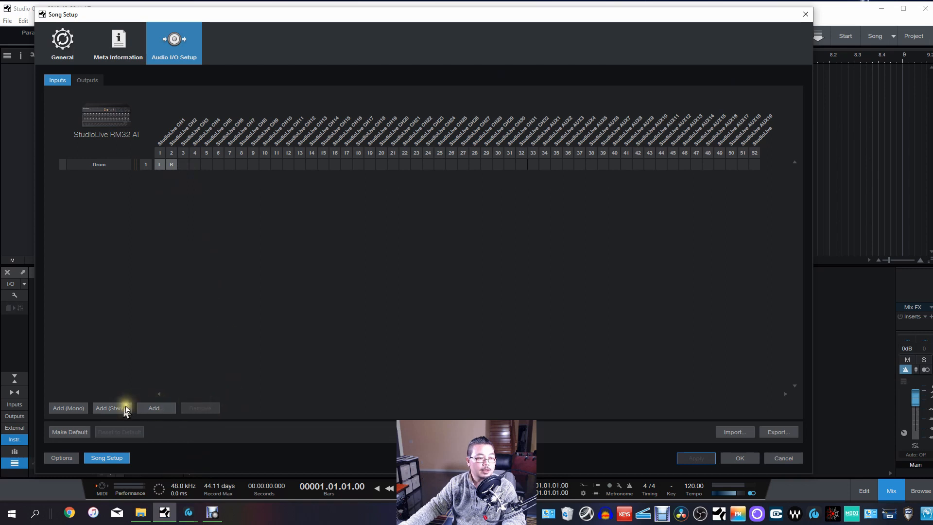
# - Add a stereo input named OH on StudioLive channels 3 and 4
pyautogui.click(117, 406)
pyautogui.doubleClick(93, 176)
pyautogui.write('OH')
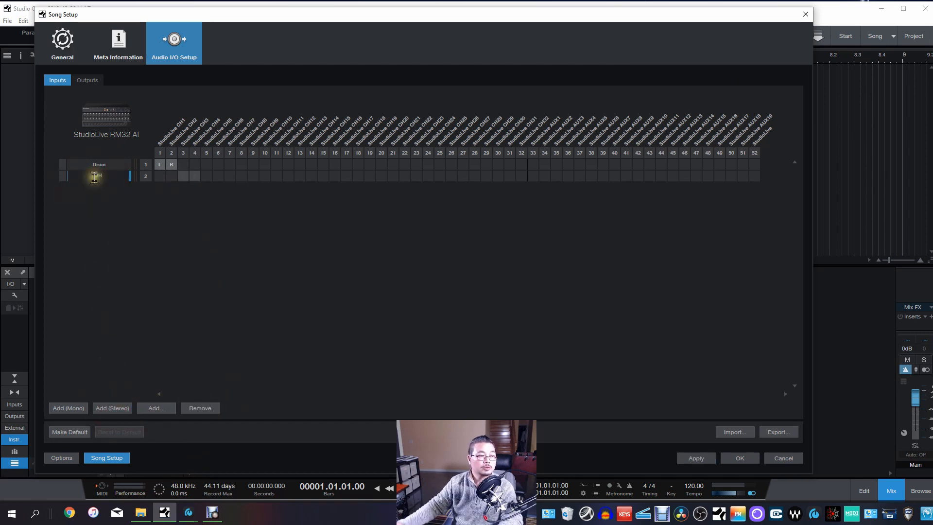
pyautogui.click(216, 238)
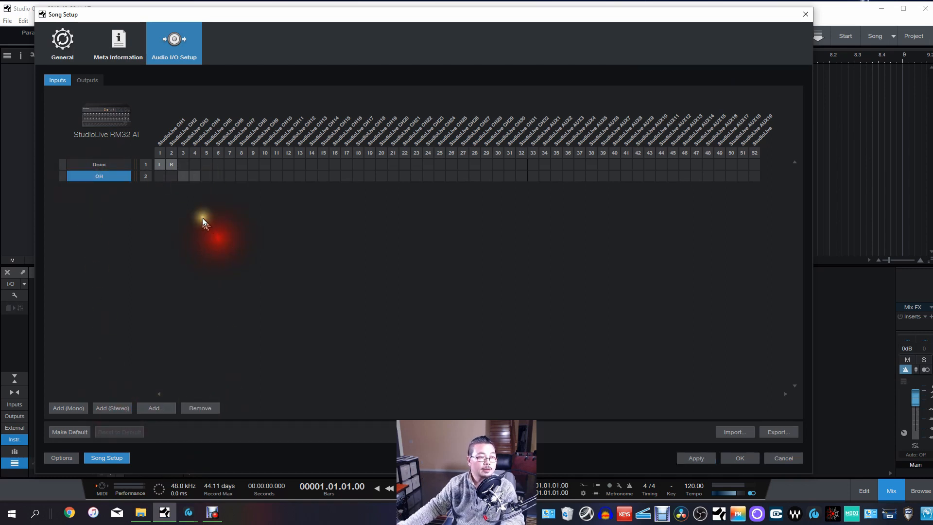
pyautogui.click(189, 178)
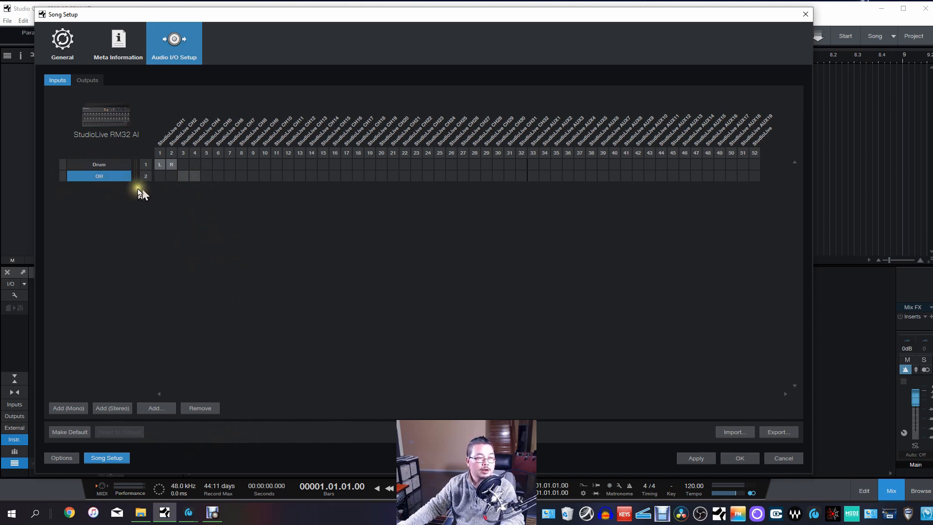
# - Add a mono input named GT 1 on StudioLive channel 5
pyautogui.click(70, 411)
pyautogui.doubleClick(99, 187)
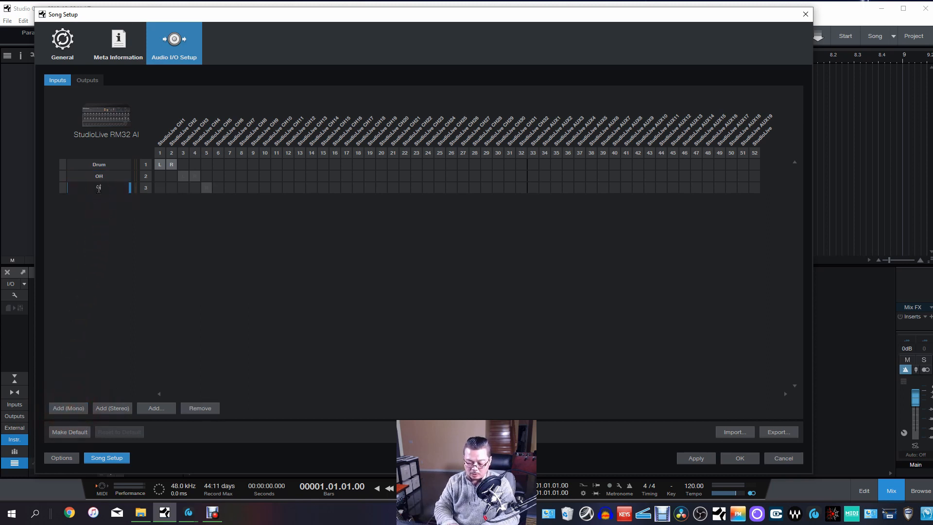
pyautogui.write('GT 1')
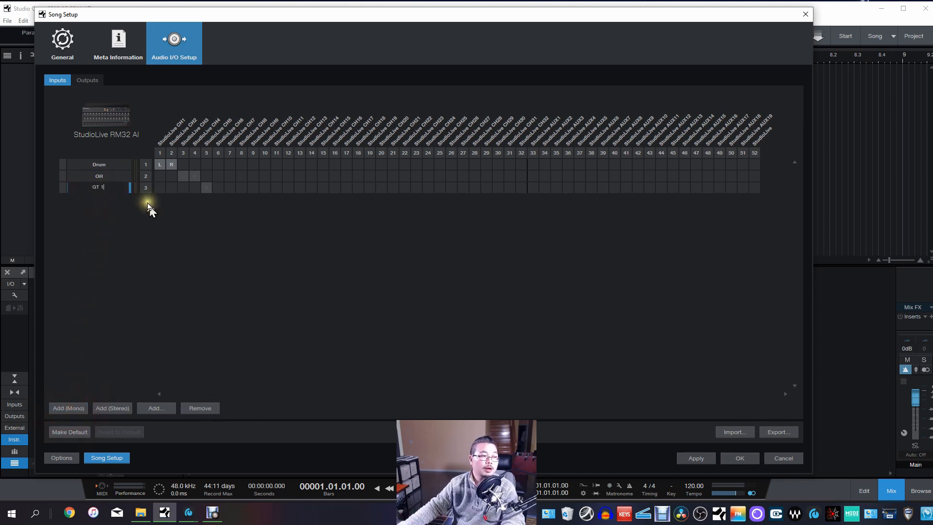
pyautogui.click(145, 216)
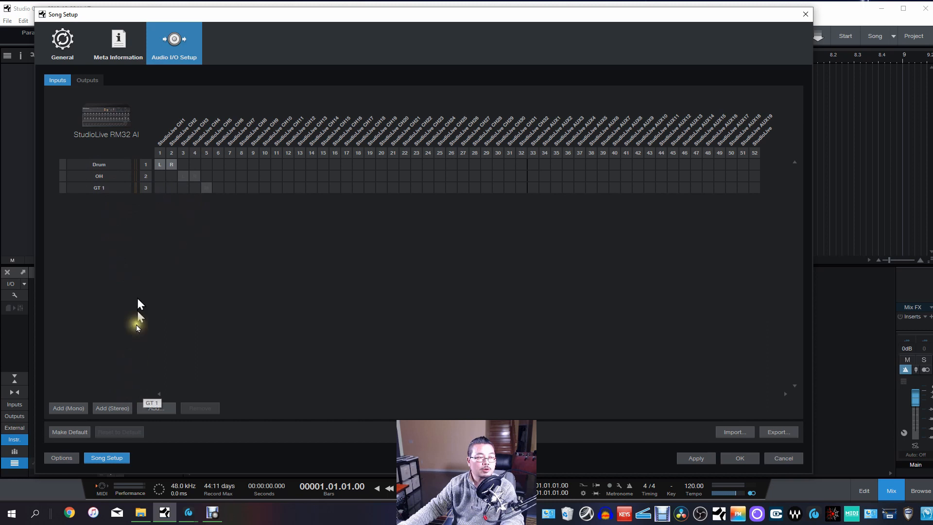
# - Route the Main output to StudioLive 2Track L/R (33 and 34) and add a stereo output named >Drum on channels 1 and 2
pyautogui.click(86, 81)
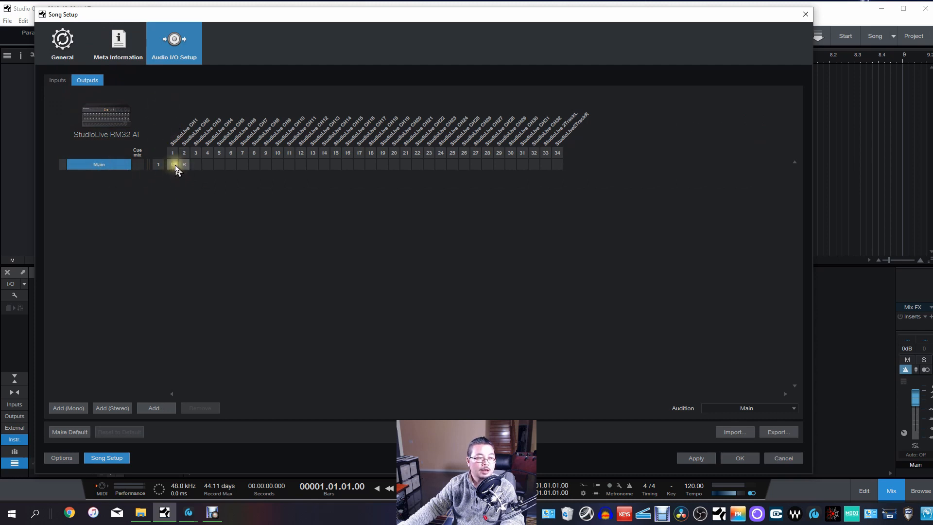
pyautogui.click(546, 165)
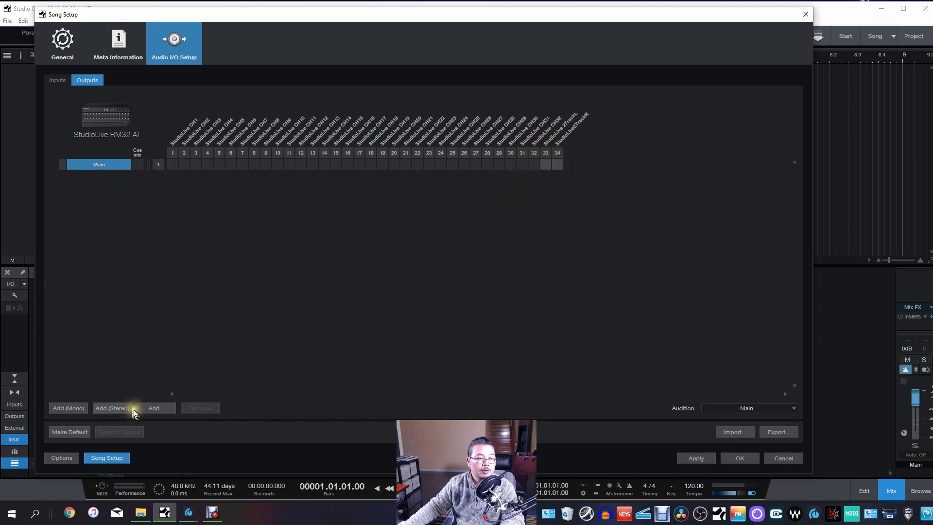
pyautogui.click(112, 409)
pyautogui.doubleClick(104, 175)
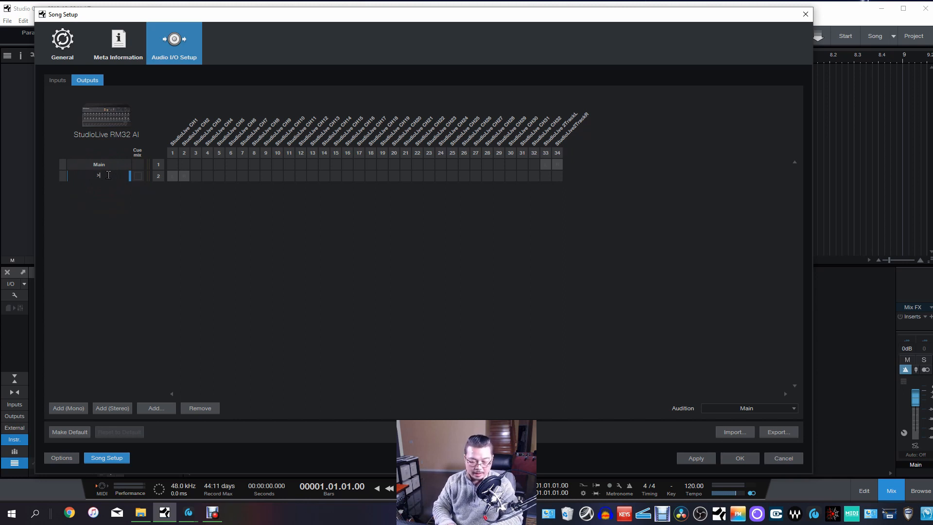
pyautogui.write('>Drum')
pyautogui.click(154, 254)
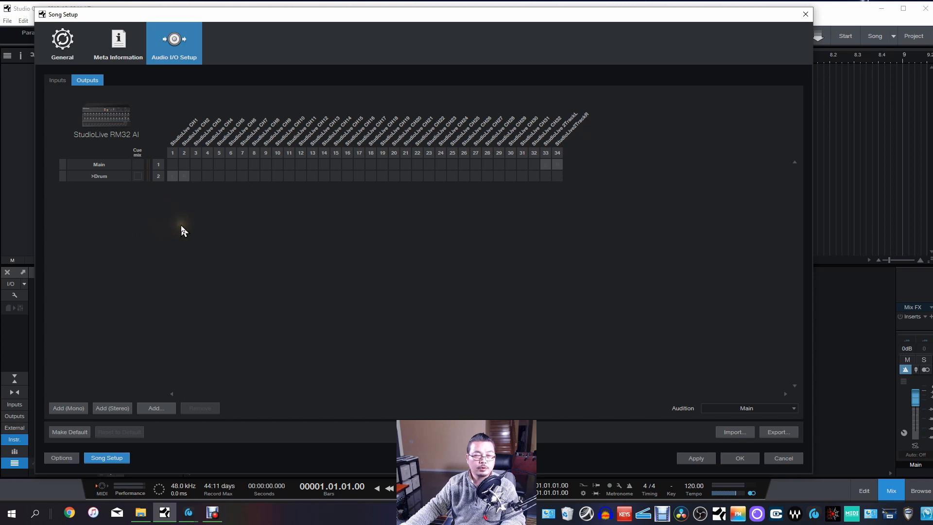
# - Add a stereo output named OH on StudioLive channels 3 and 4
pyautogui.click(112, 408)
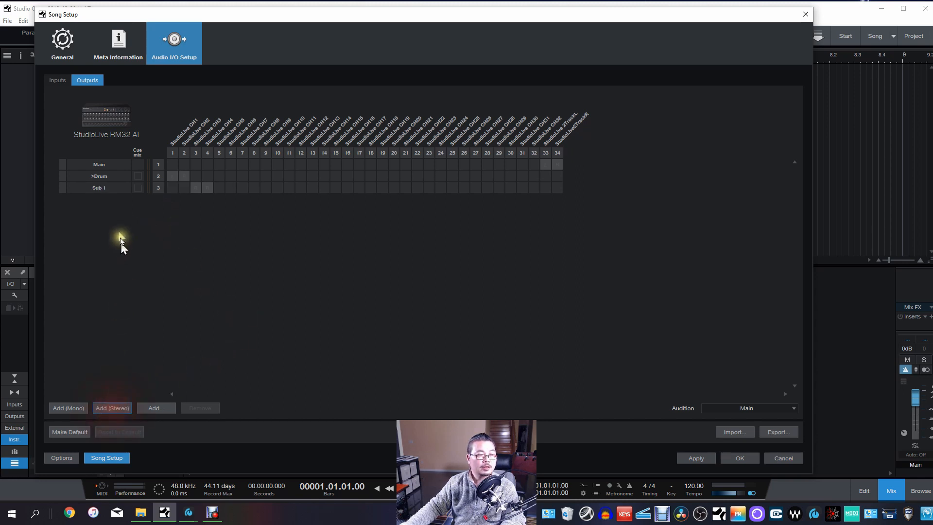
pyautogui.click(100, 187)
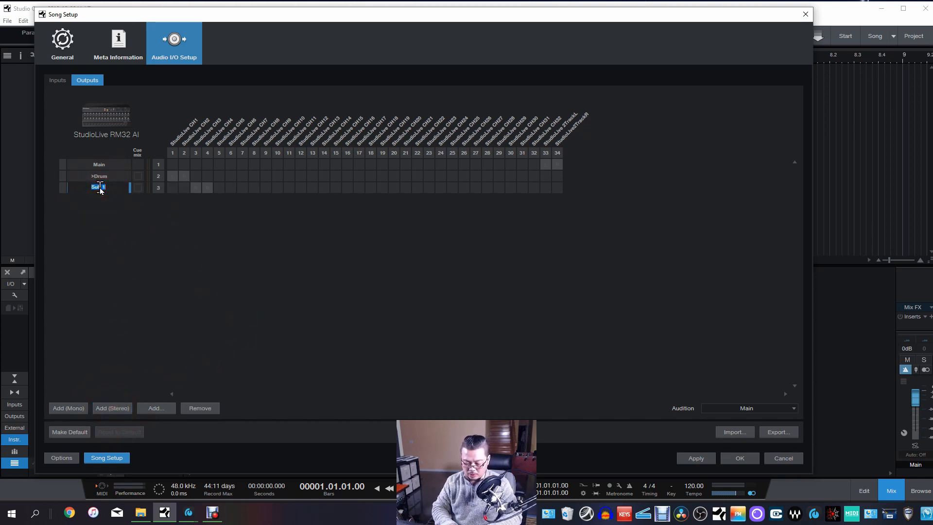
pyautogui.click(137, 214)
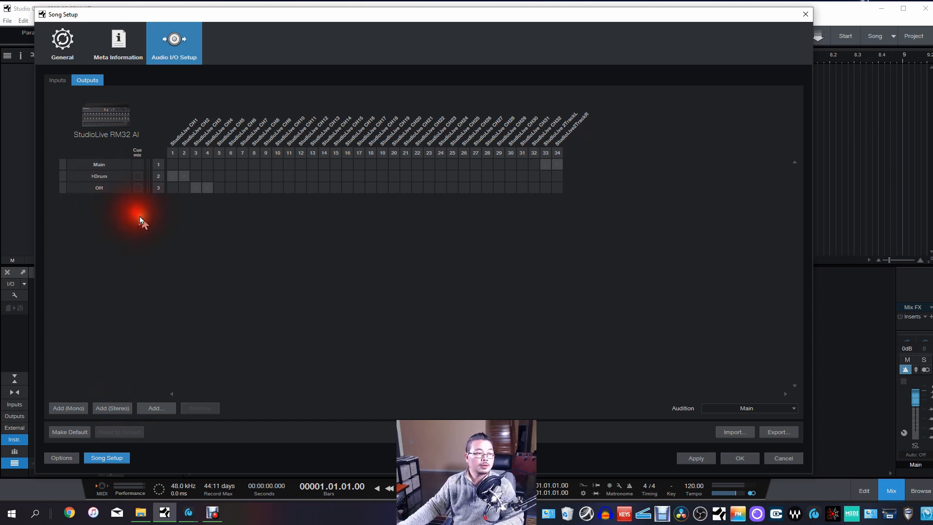
# - Add a mono output named GT 1 on StudioLive channel 5
pyautogui.click(73, 412)
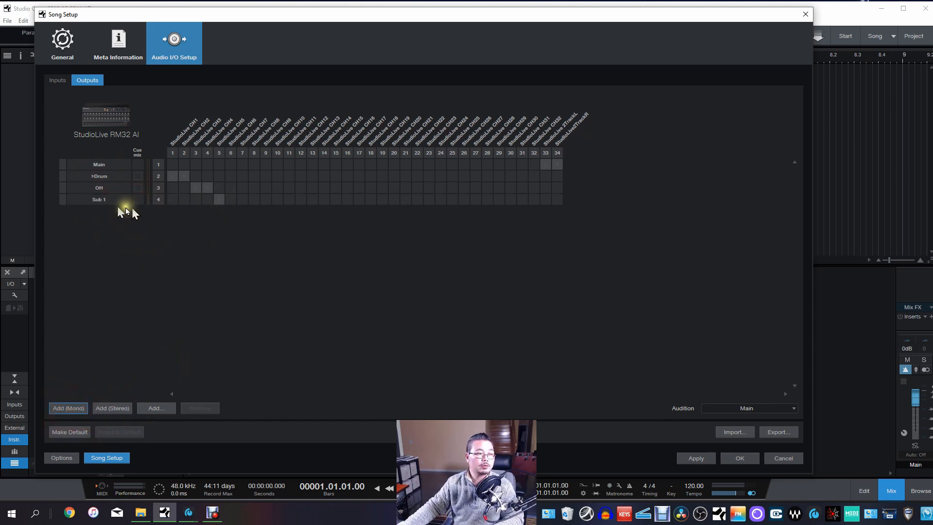
pyautogui.doubleClick(95, 200)
pyautogui.write('GT 1')
pyautogui.press('Return')
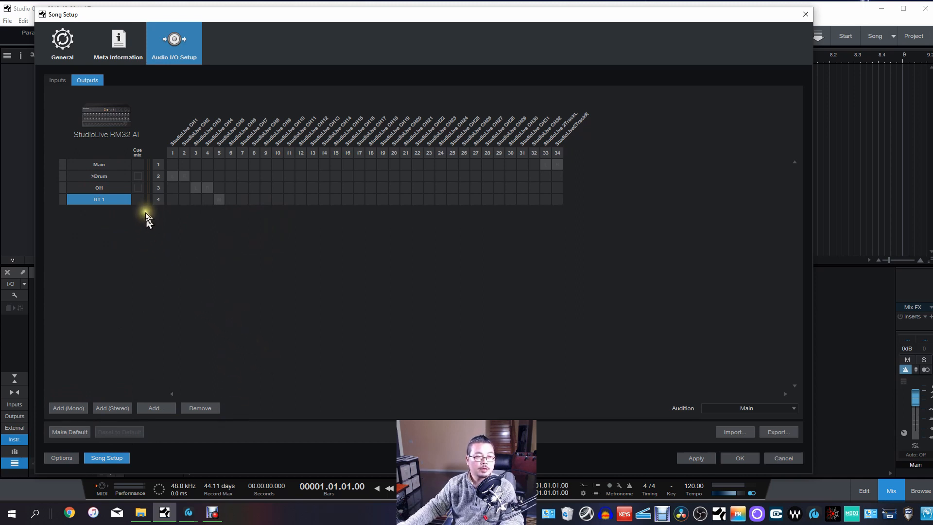
# - Review the input and output routing matrices and accept the song setup
pyautogui.click(57, 80)
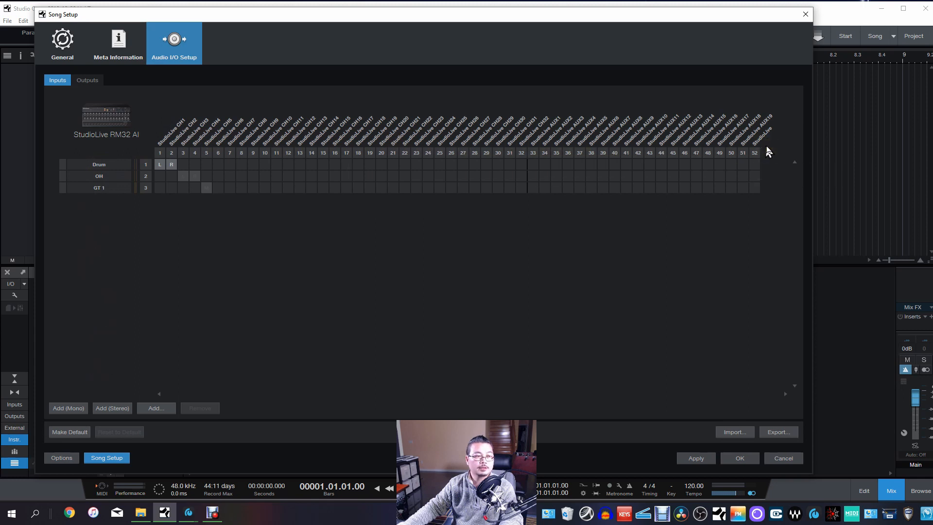
pyautogui.click(86, 83)
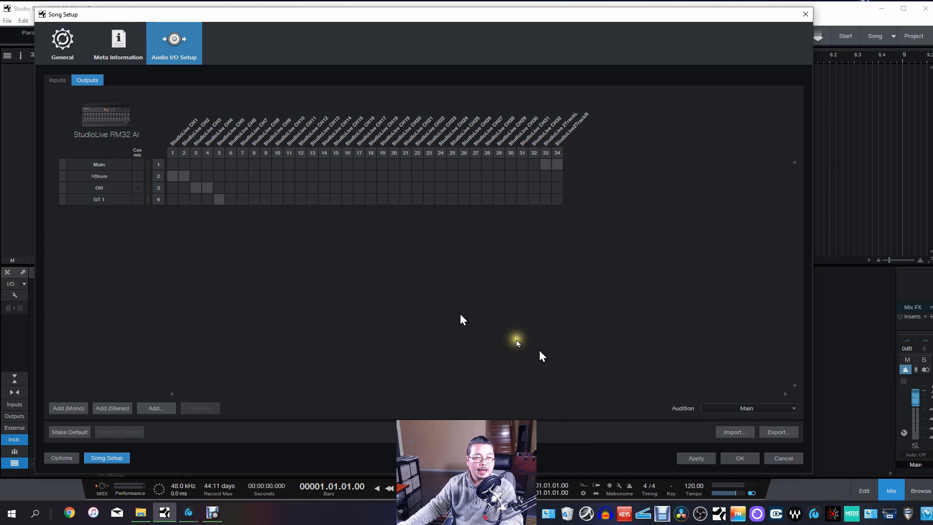
pyautogui.click(739, 456)
# - Switch to the LIVE BAND - home song and examine its complete audio input and output routing
pyautogui.click(893, 36)
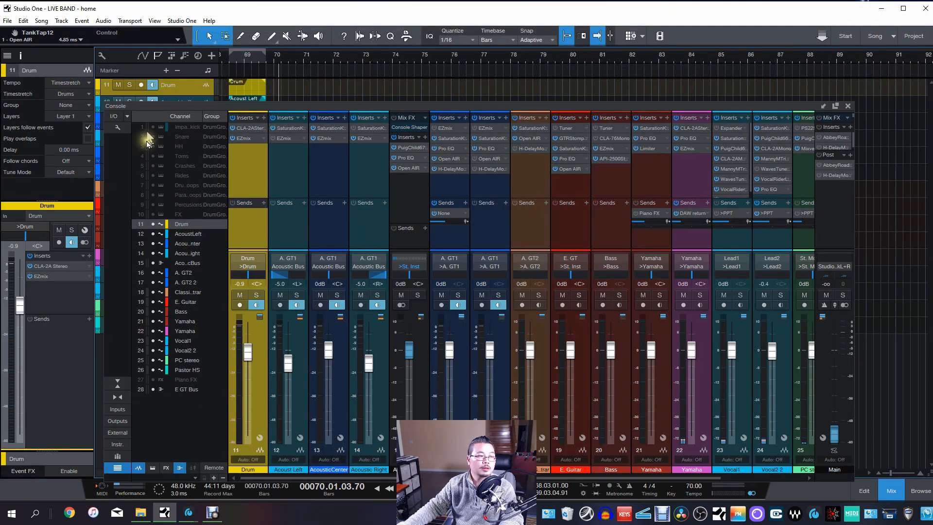
pyautogui.click(114, 116)
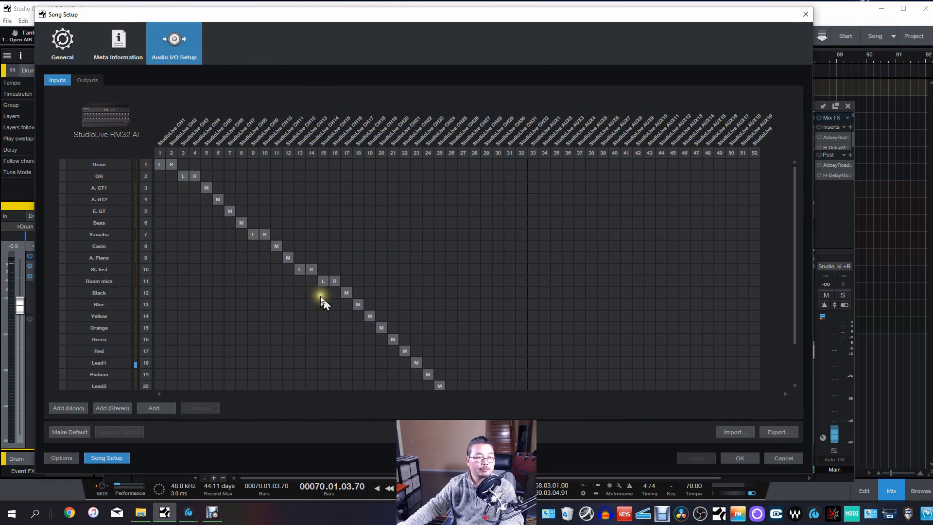
pyautogui.click(88, 79)
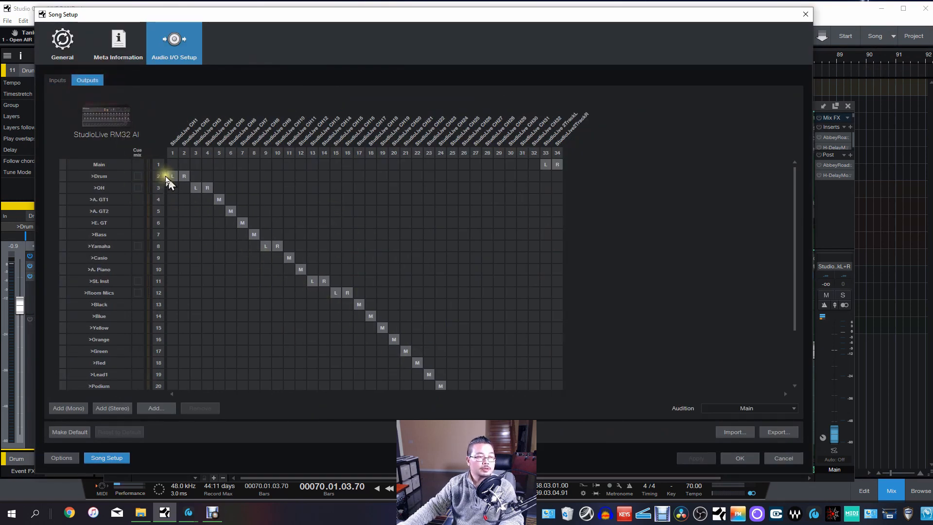
# - Finish viewing the LIVE BAND - home output routing and switch back to the new song dated 2019-12-28
pyautogui.scroll(-2, 427, 376)
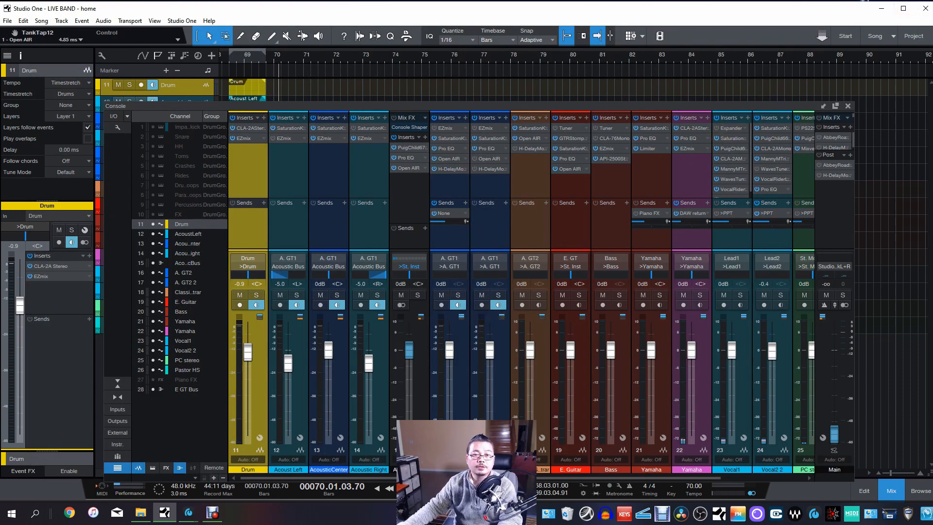
pyautogui.click(893, 36)
pyautogui.click(916, 63)
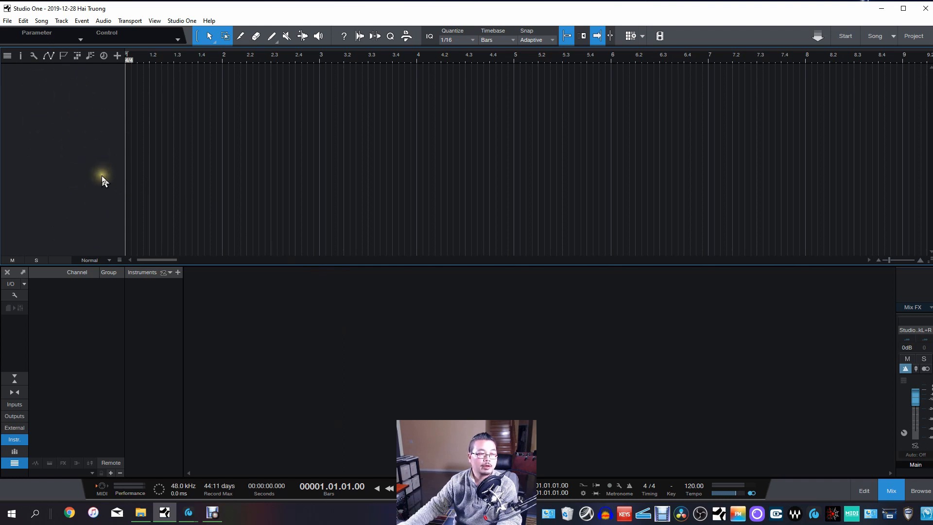
# - Add a stereo audio track to the empty song and name it Drum
pyautogui.rightClick(95, 127)
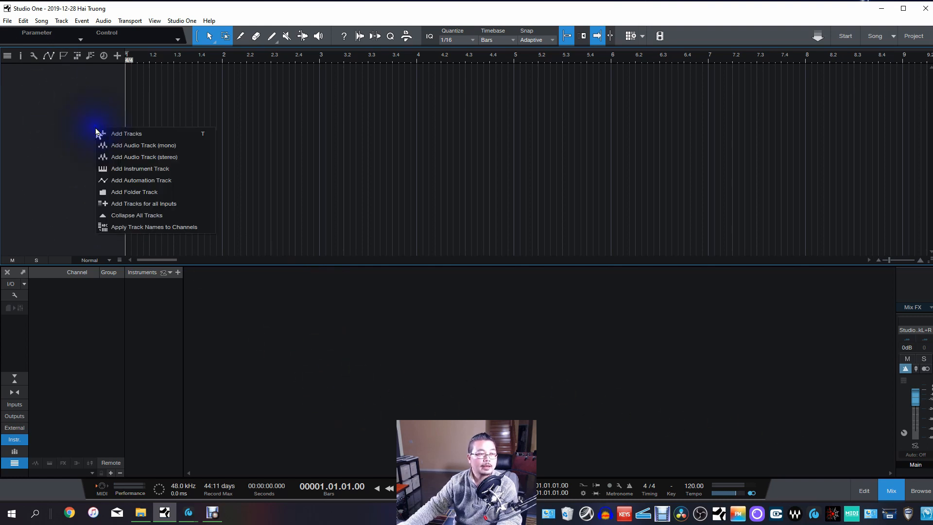
pyautogui.click(154, 160)
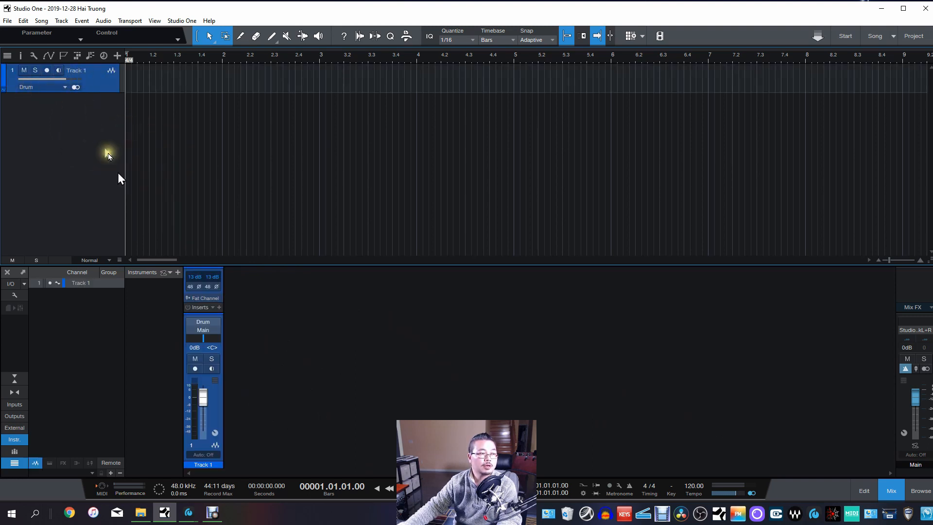
pyautogui.doubleClick(78, 71)
pyautogui.write('Dru')
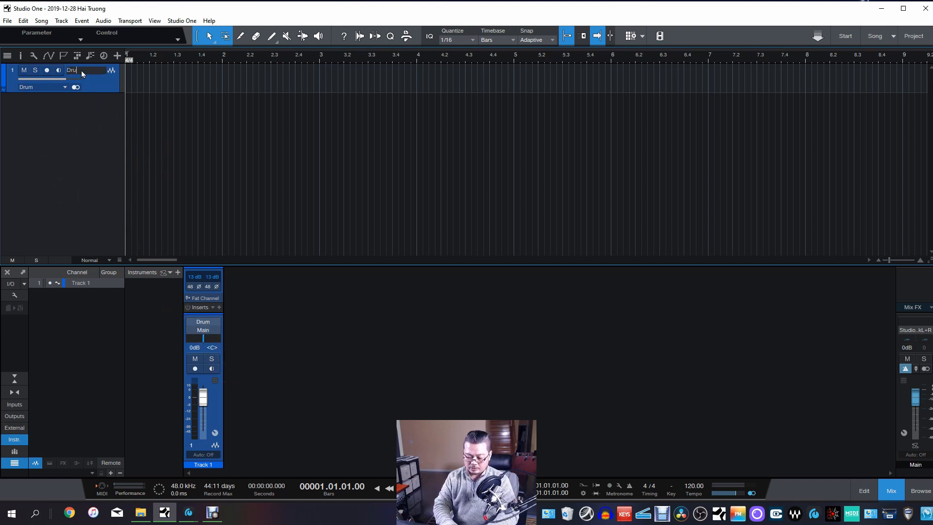
pyautogui.write('m')
pyautogui.click(83, 130)
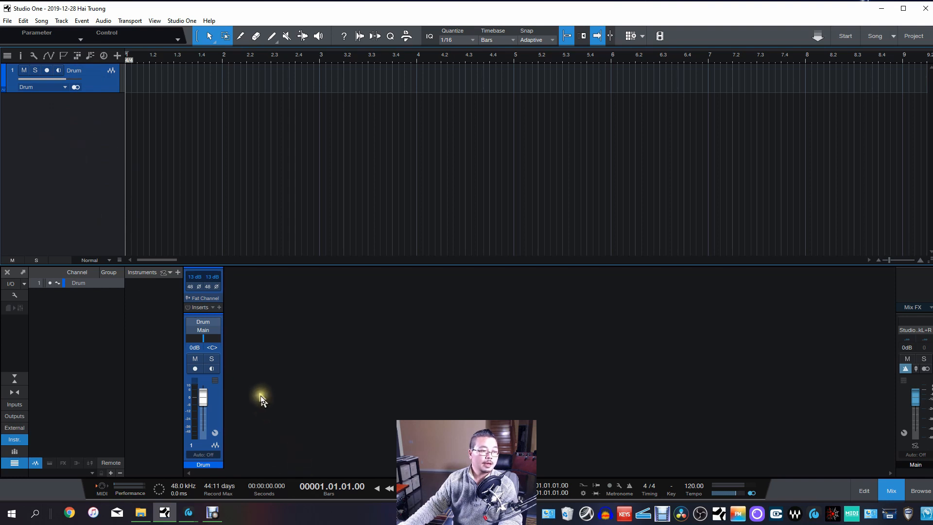
# - Examine the Drum channel's input and output assignments in the console
pyautogui.click(76, 87)
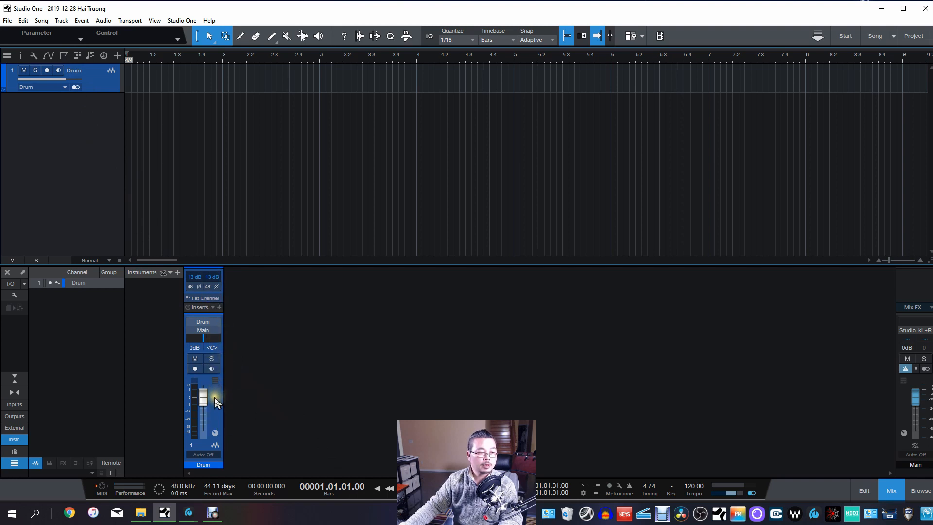
pyautogui.click(200, 323)
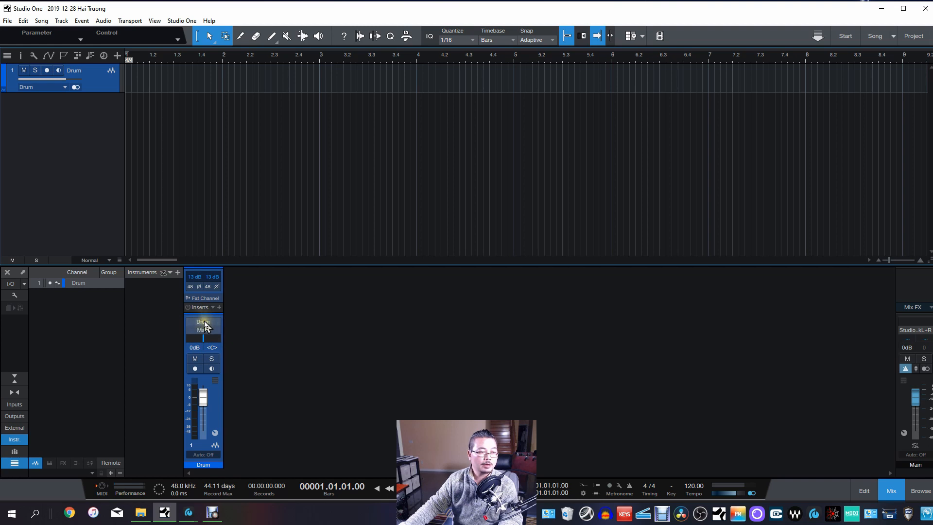
pyautogui.click(203, 331)
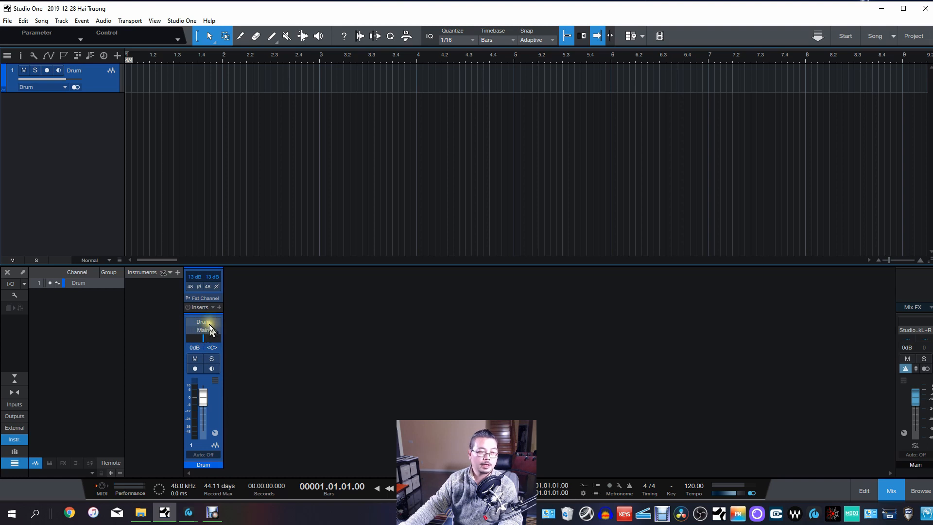
pyautogui.click(205, 334)
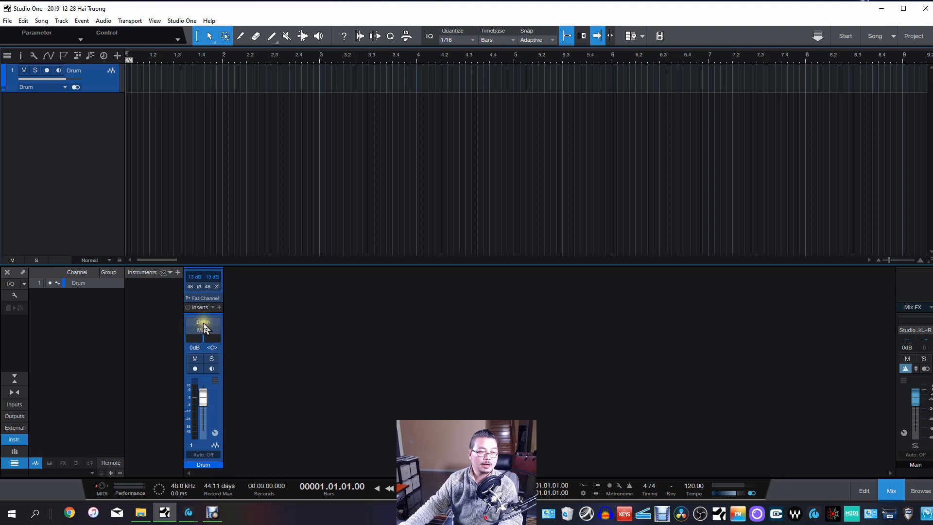
pyautogui.click(203, 325)
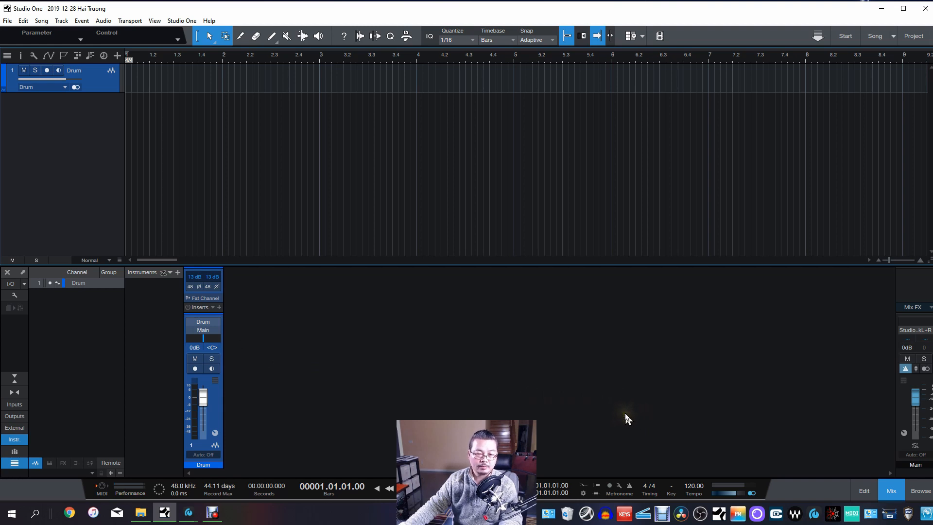
# - Pull the Main fader down to -oo and route the Drum channel from Drum (StudioLive CH1 + 2) to the >Drum output
pyautogui.moveTo(915, 395); pyautogui.dragTo(922, 450)
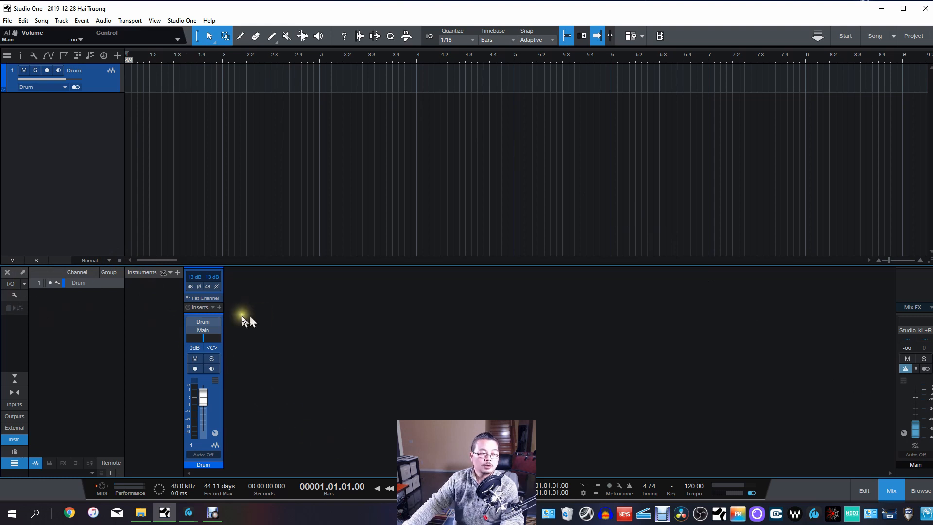
pyautogui.click(203, 330)
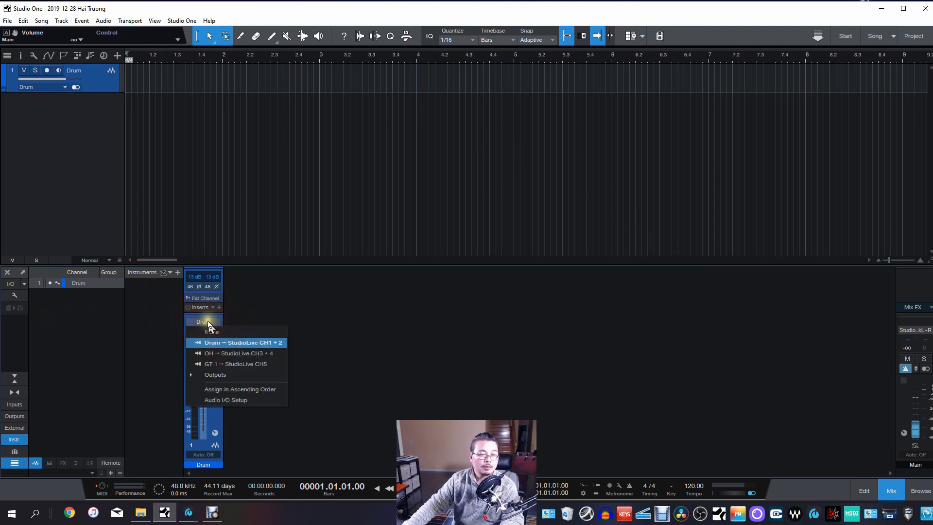
pyautogui.click(236, 343)
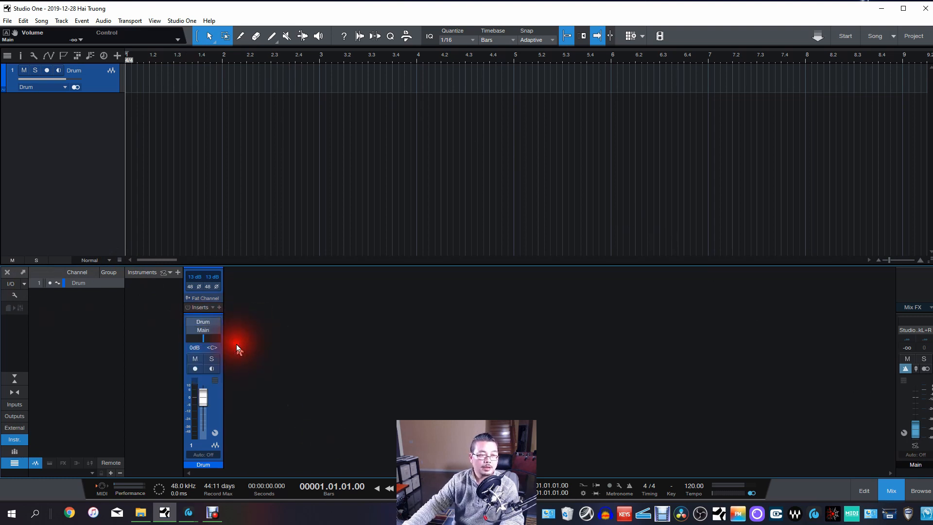
pyautogui.click(207, 332)
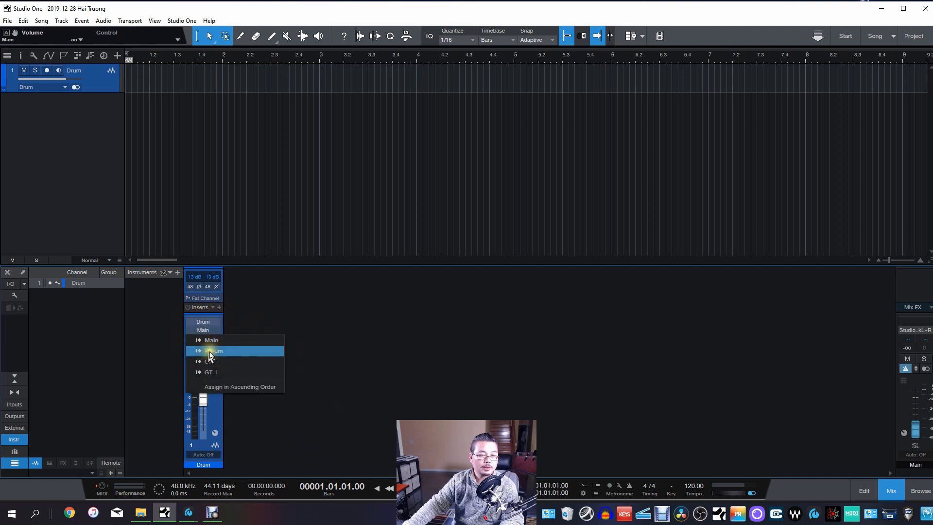
pyautogui.click(216, 353)
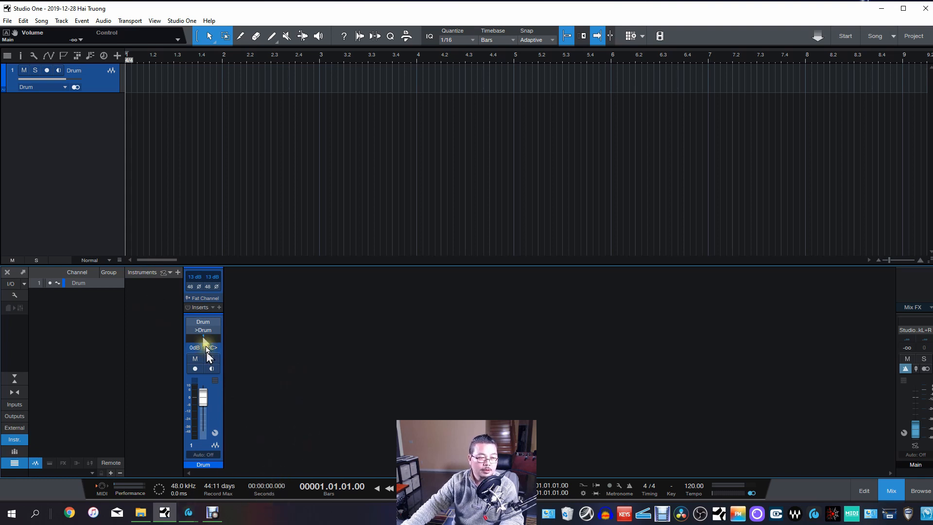
# - Add a second stereo audio track and name it OH
pyautogui.rightClick(91, 141)
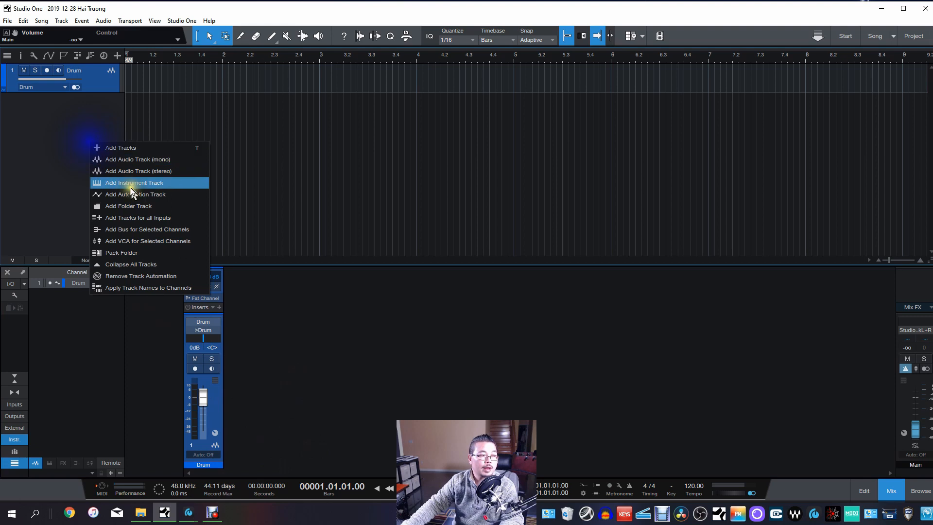
pyautogui.click(155, 174)
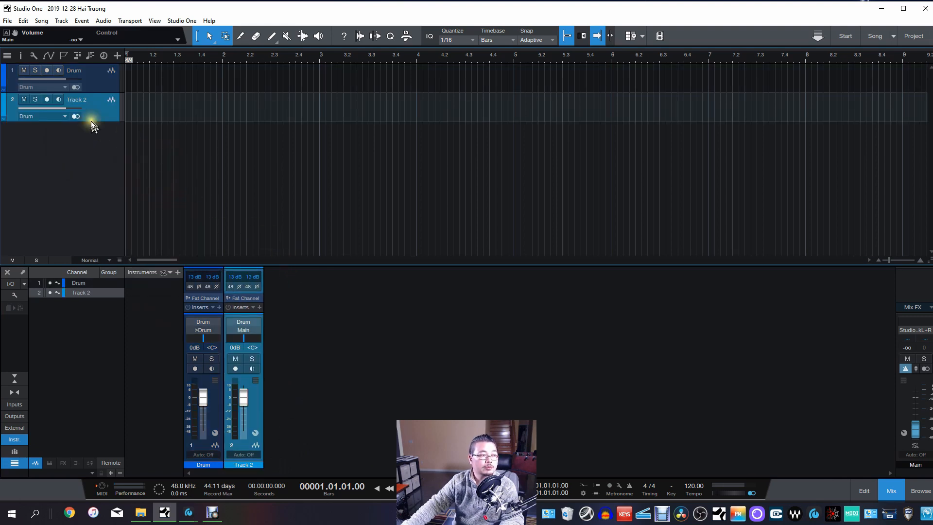
pyautogui.doubleClick(86, 100)
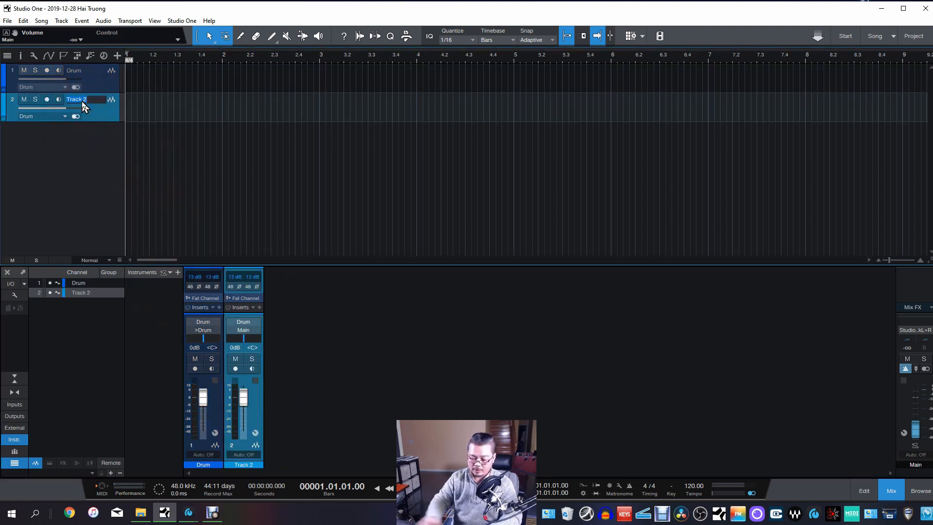
pyautogui.click(83, 141)
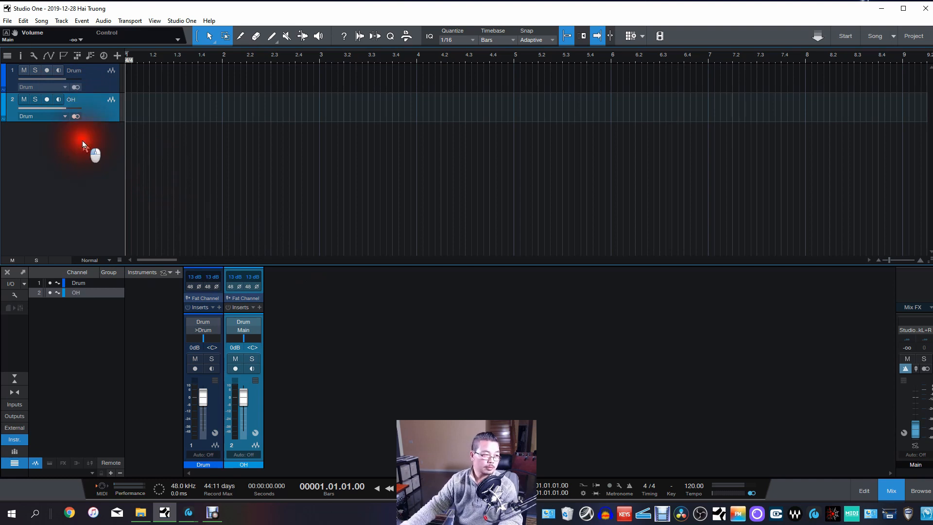
# - Set both the input and the output of the OH channel to OH
pyautogui.click(248, 327)
pyautogui.click(270, 354)
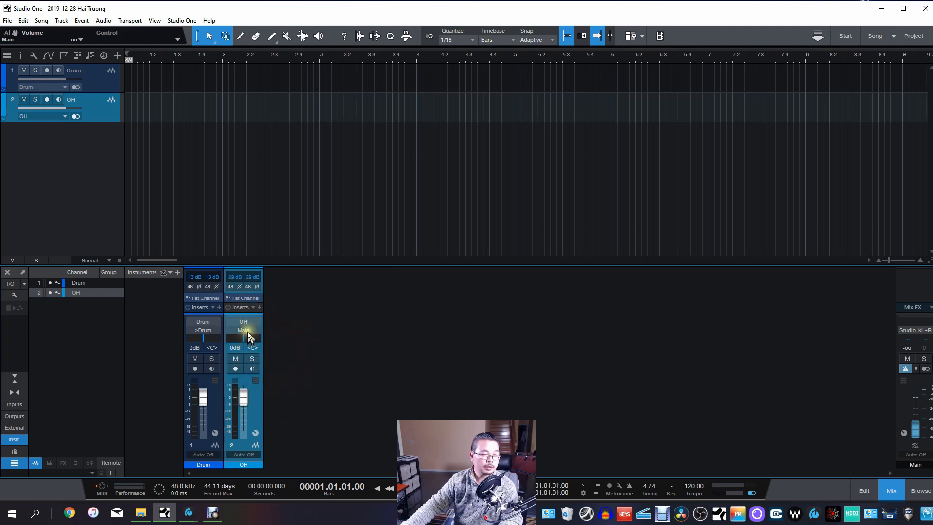
pyautogui.click(249, 335)
pyautogui.click(268, 360)
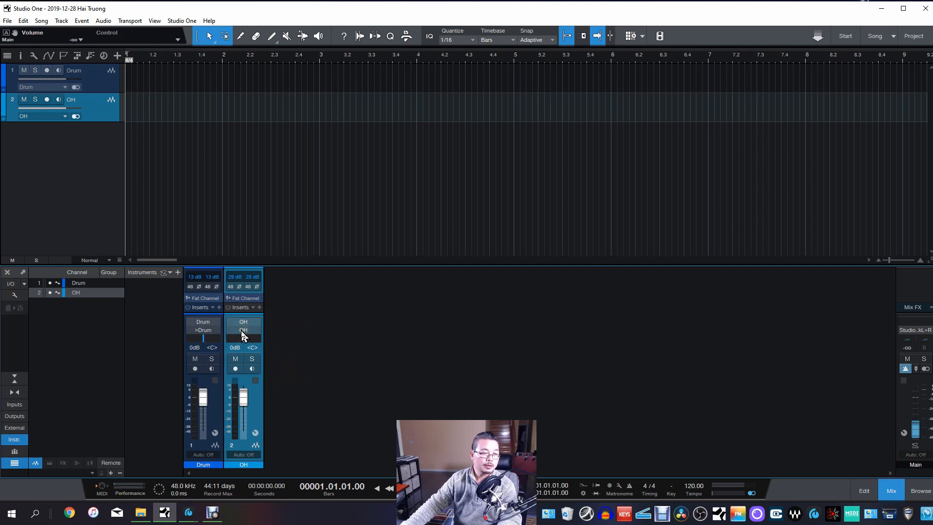
# - Rename the OH and GT 1 outputs to >OH and >GT 1 in the audio I/O setup and accept the changes
pyautogui.click(13, 286)
pyautogui.click(96, 189)
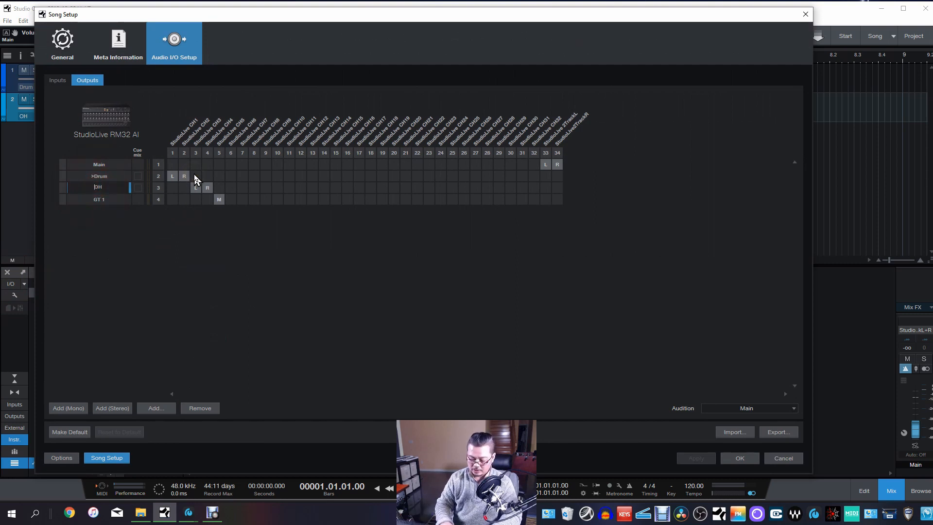
pyautogui.click(302, 246)
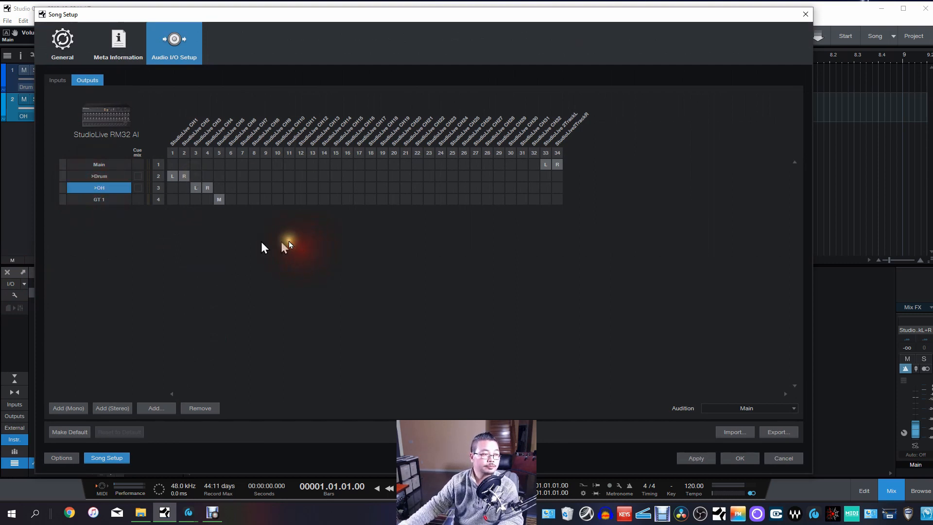
pyautogui.doubleClick(91, 199)
pyautogui.click(94, 198)
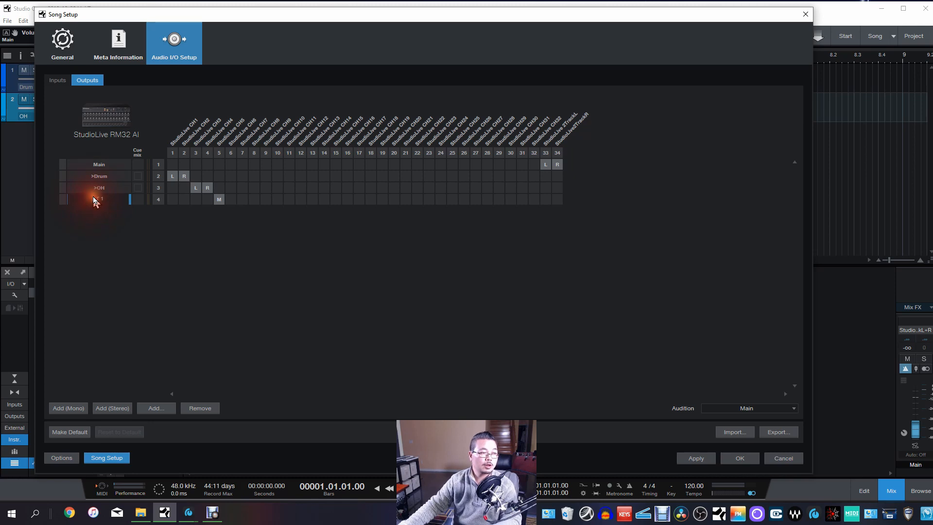
pyautogui.click(216, 294)
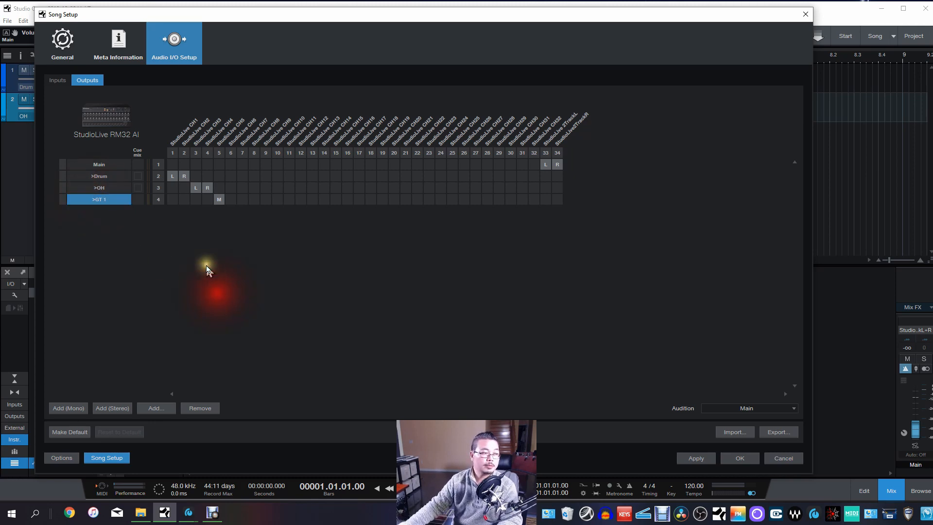
pyautogui.click(739, 458)
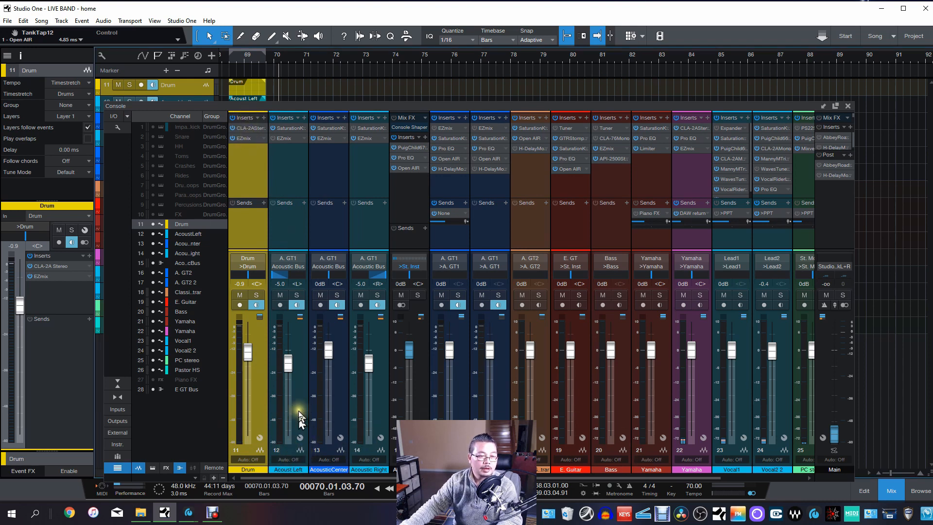
# - Examine the input and output assignments of the acoustic guitar and remaining channels in the LIVE BAND - home console
pyautogui.click(297, 433)
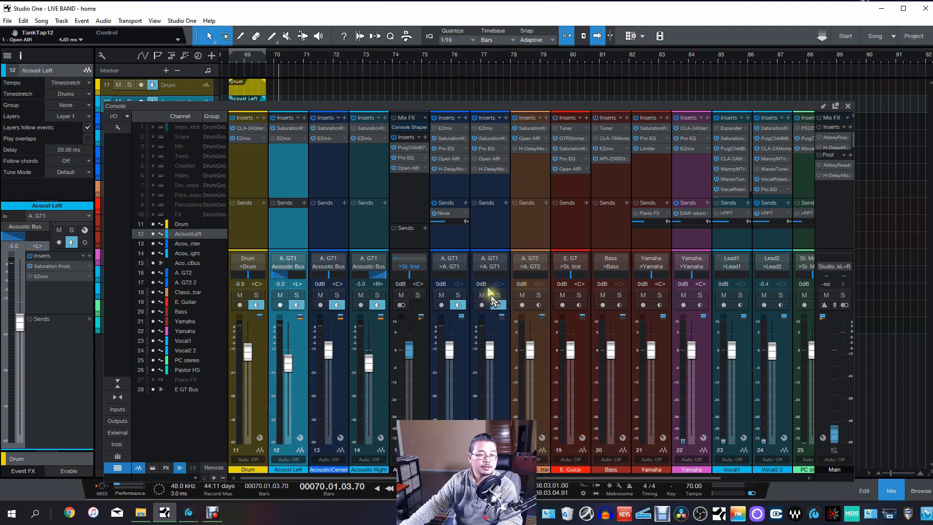
pyautogui.click(453, 267)
pyautogui.click(454, 272)
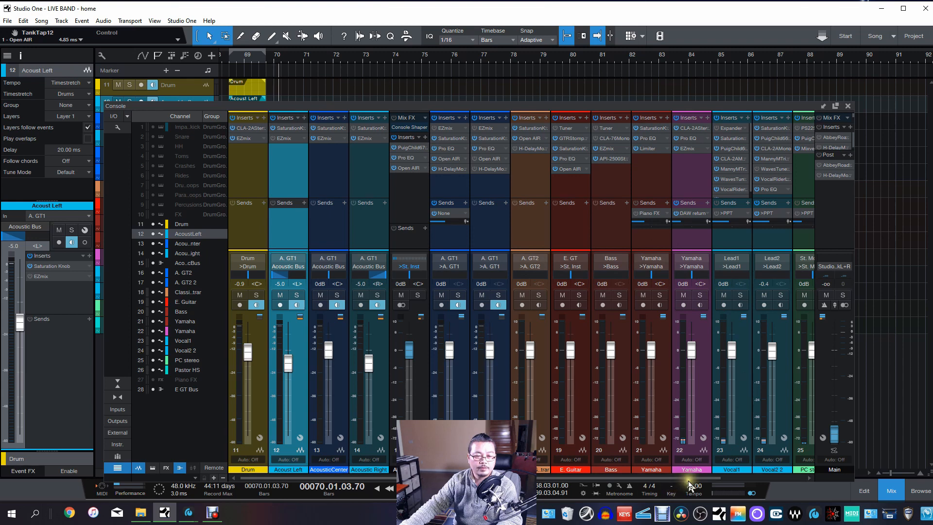
pyautogui.moveTo(691, 478); pyautogui.dragTo(774, 487)
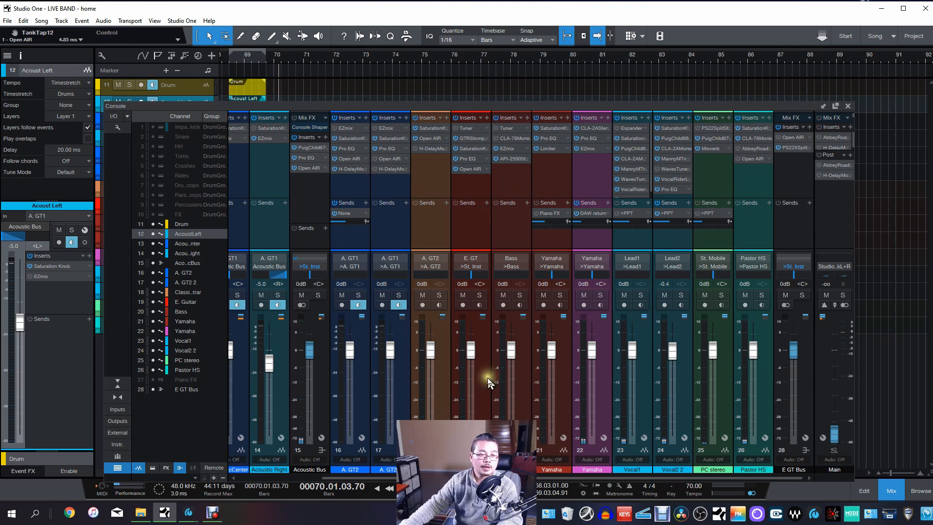
pyautogui.moveTo(634, 448); pyautogui.dragTo(550, 451)
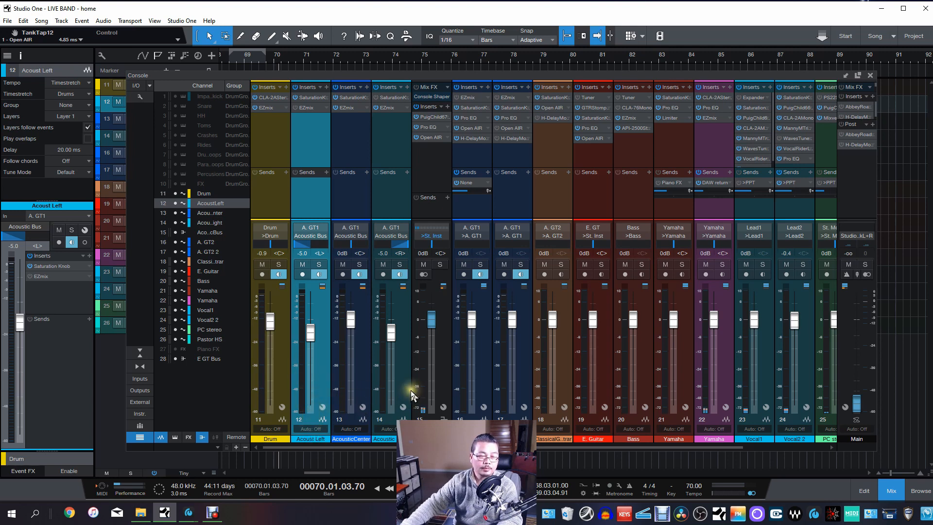
pyautogui.click(486, 340)
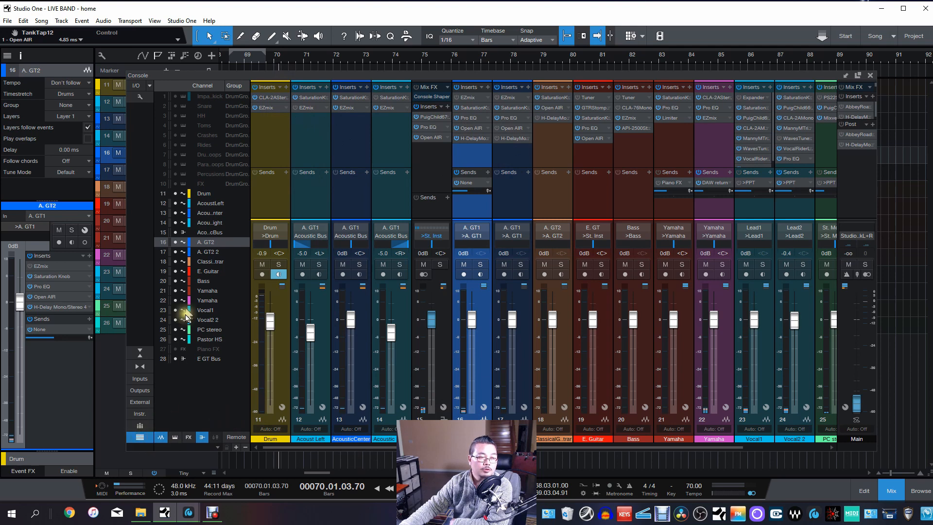
# - Hide and restore the console's channel list, and show the hidden drum channels 1 to 10, from Impact - kick to FX
pyautogui.click(140, 439)
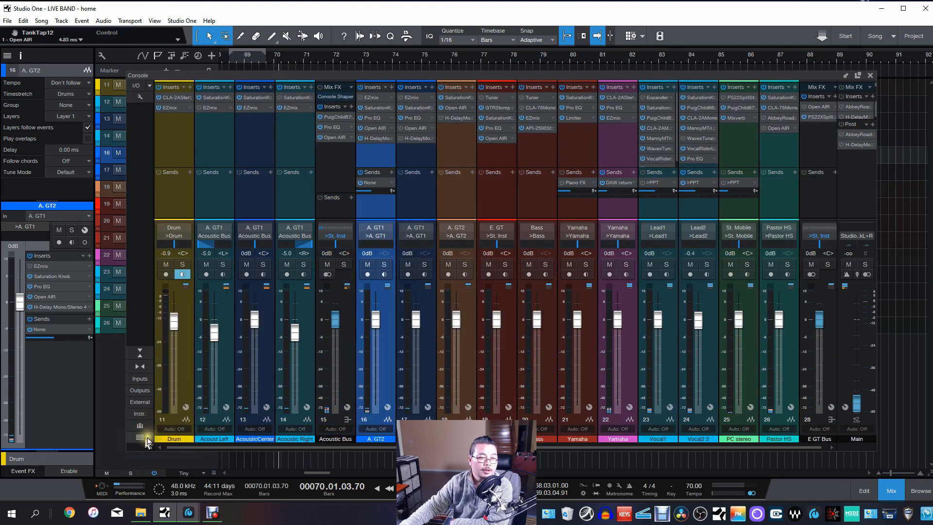
pyautogui.click(139, 437)
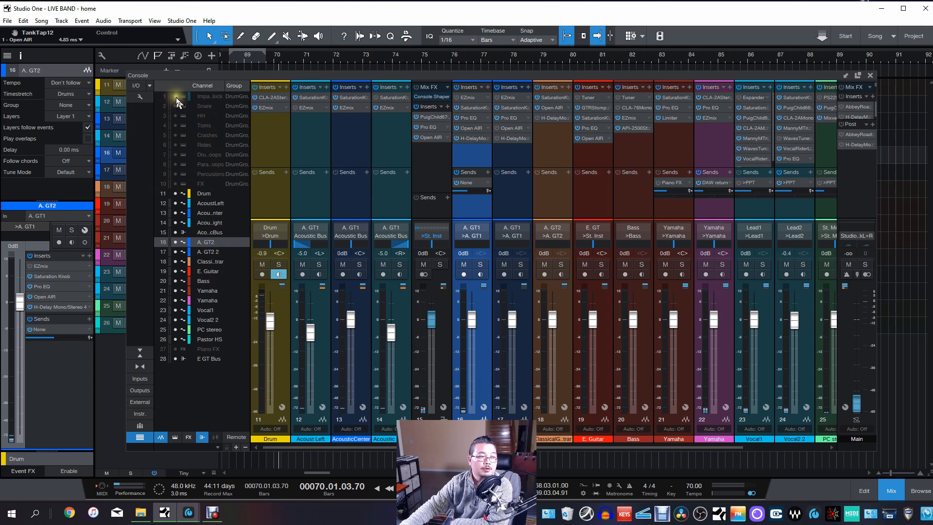
pyautogui.moveTo(176, 97); pyautogui.dragTo(180, 189)
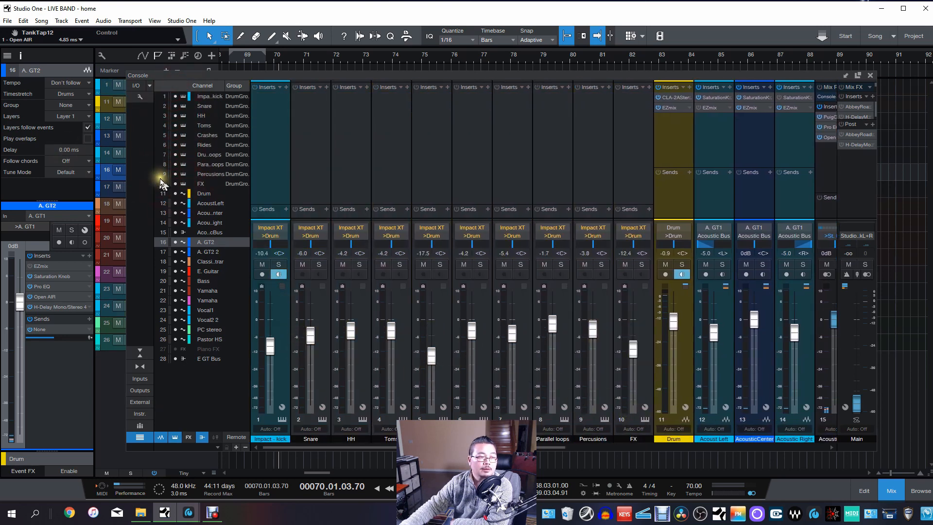
# - Hide drum channels 1 to 10, from Impact - kick to FX, and the bus channels in the console
pyautogui.moveTo(175, 99); pyautogui.dragTo(176, 184)
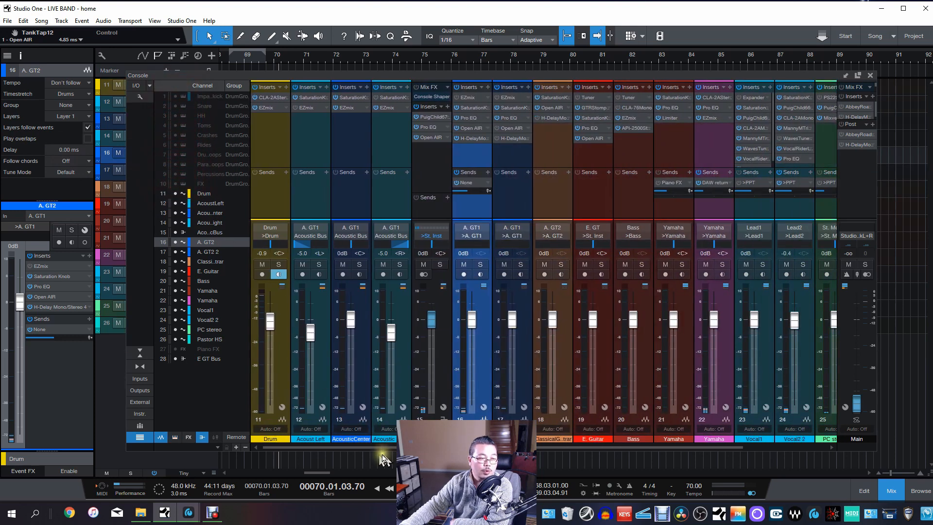
pyautogui.click(202, 441)
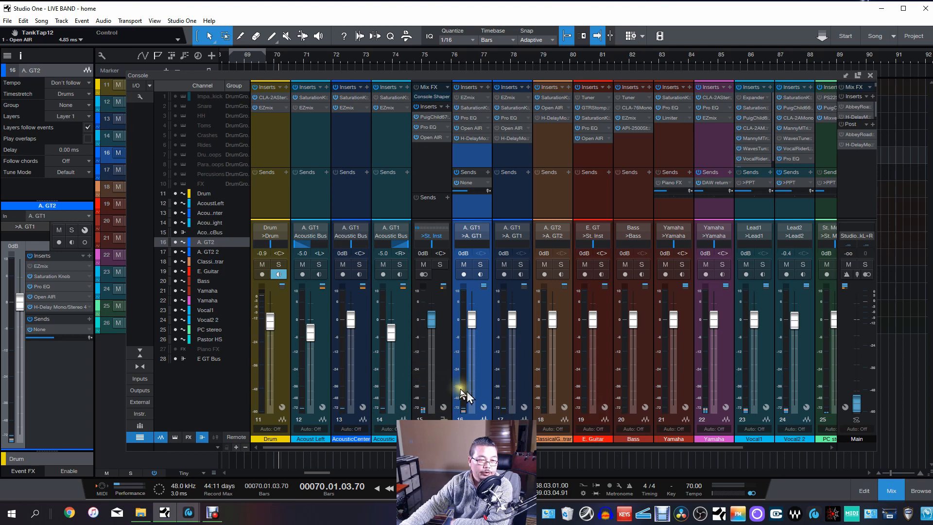
pyautogui.click(202, 438)
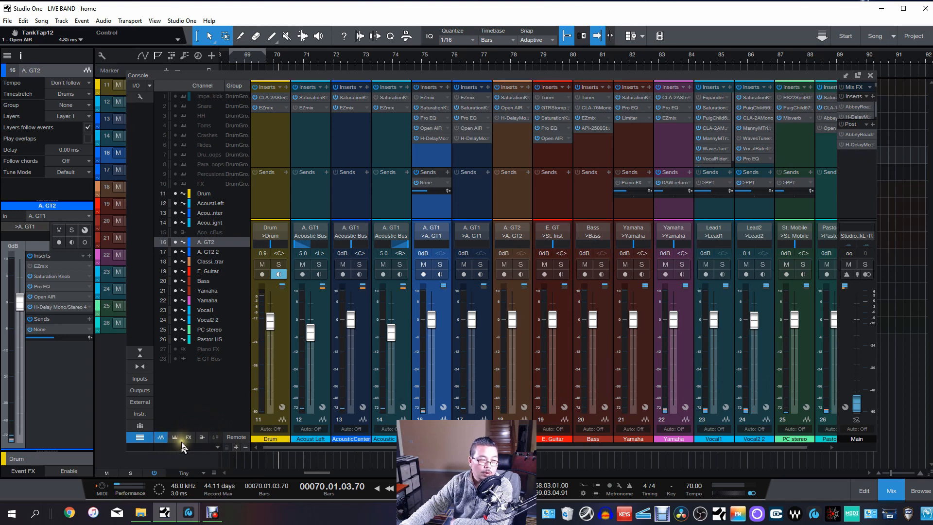
# - Hide and restore the audio channels in the console, and show the FX and bus channels
pyautogui.click(161, 438)
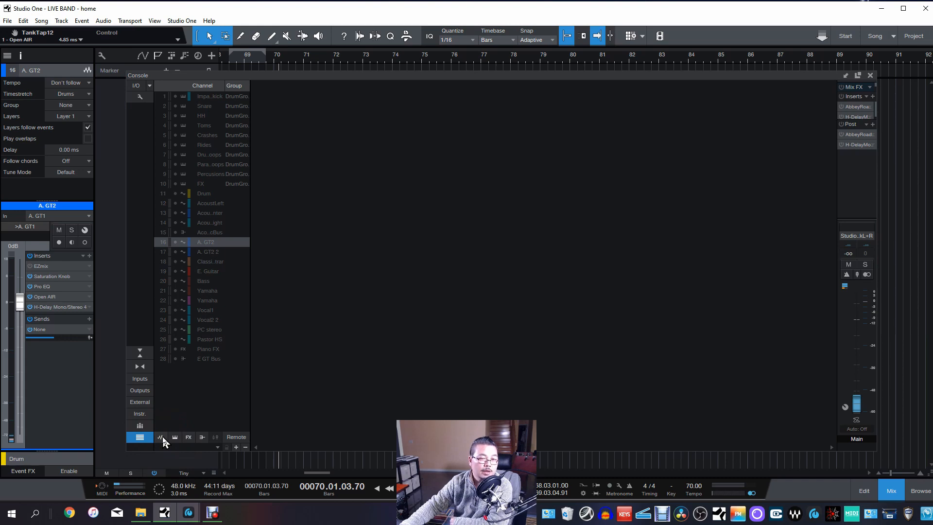
pyautogui.click(162, 437)
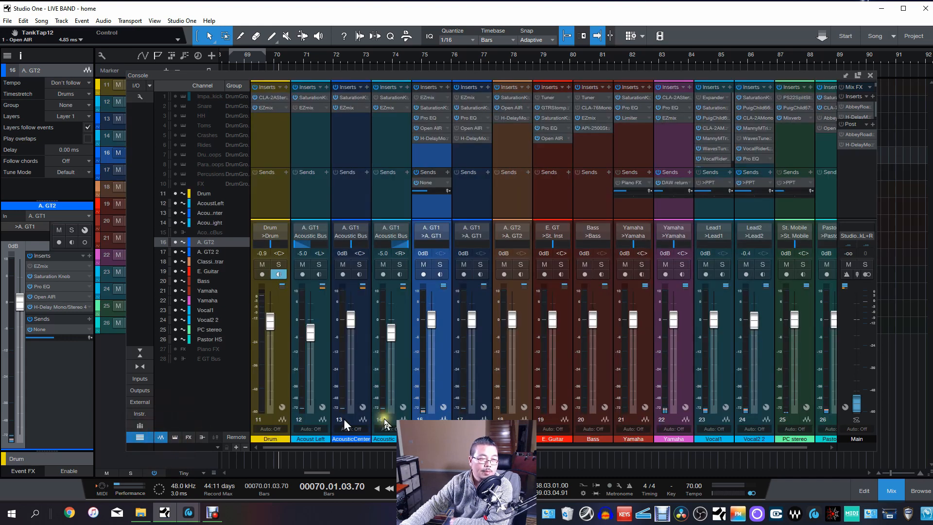
pyautogui.click(188, 435)
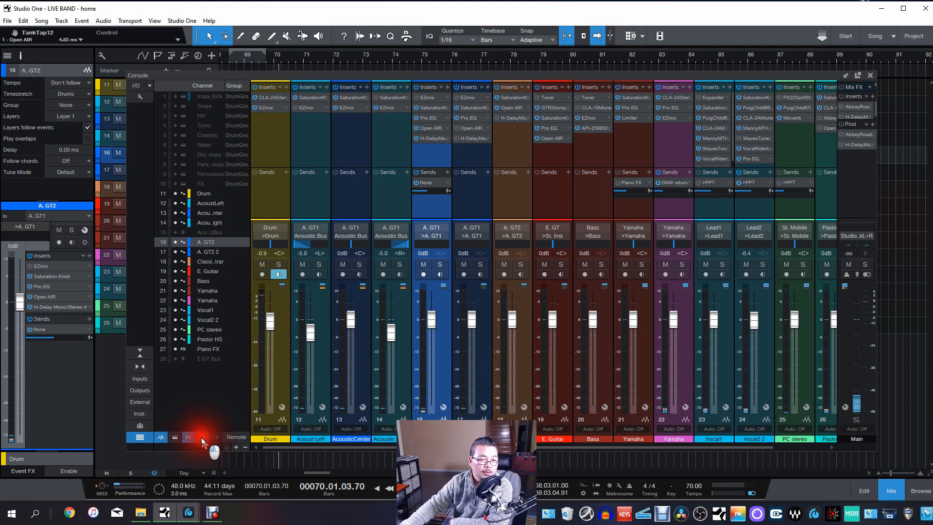
pyautogui.click(202, 437)
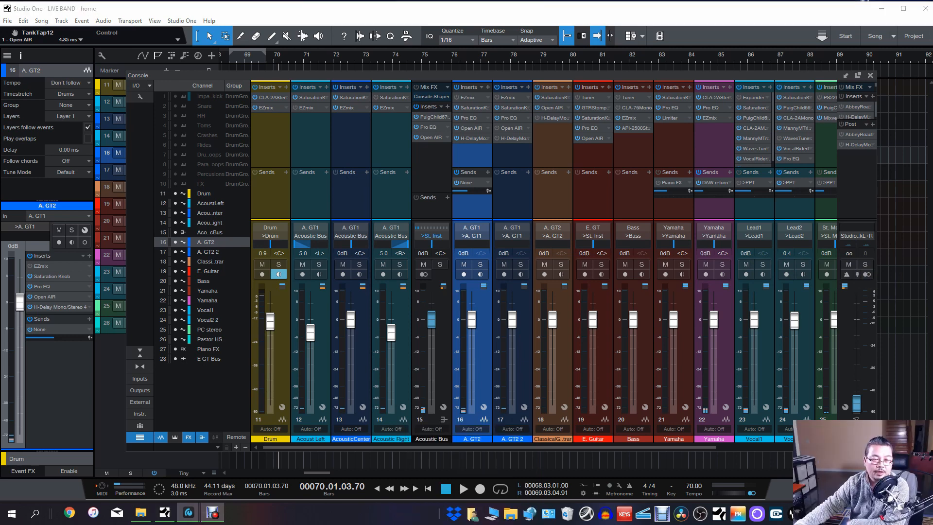
# - Hide the console's channel list, widen the console, and expand its output channel section starting from >Drum
pyautogui.click(138, 436)
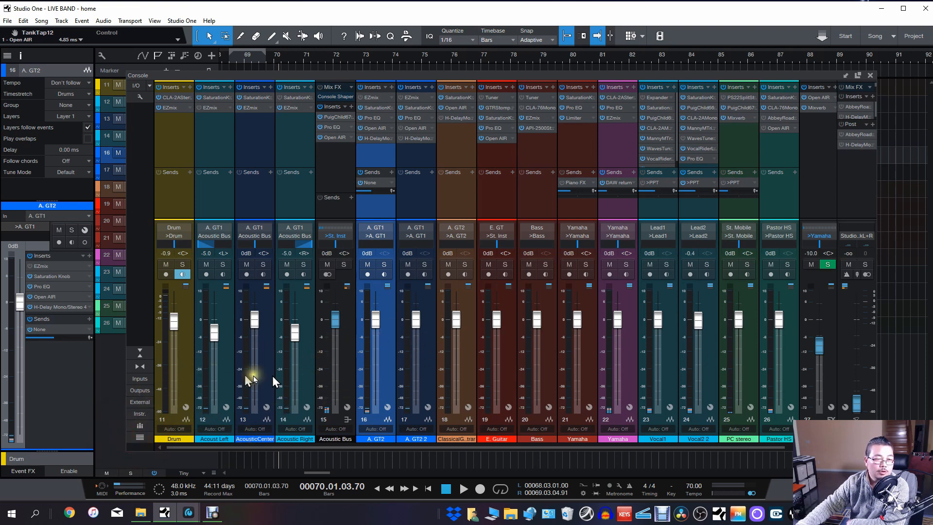
pyautogui.click(142, 390)
pyautogui.moveTo(560, 315); pyautogui.dragTo(835, 336)
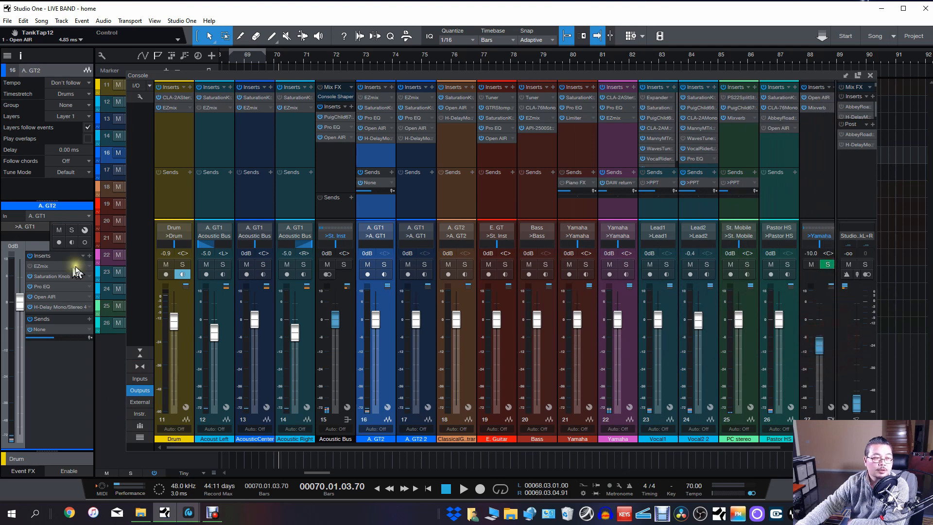
pyautogui.moveTo(128, 257); pyautogui.dragTo(32, 253)
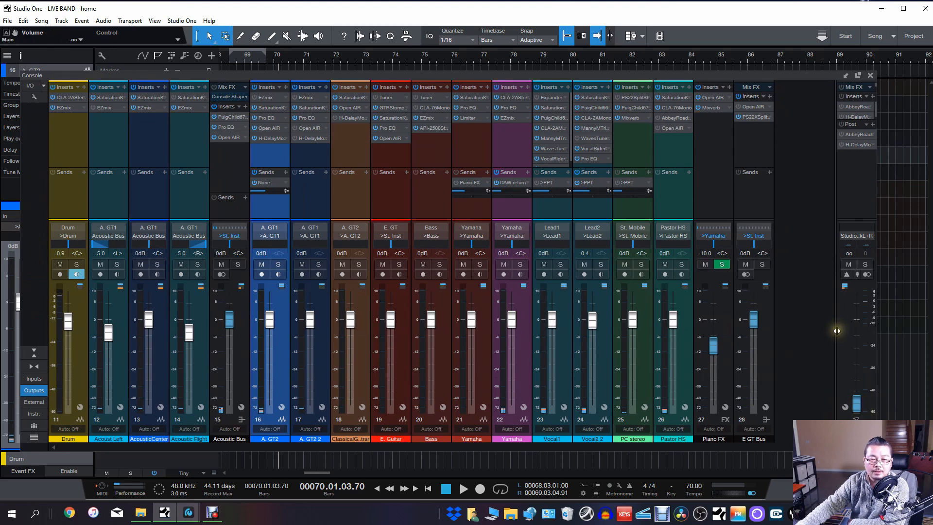
pyautogui.moveTo(835, 328); pyautogui.dragTo(385, 322)
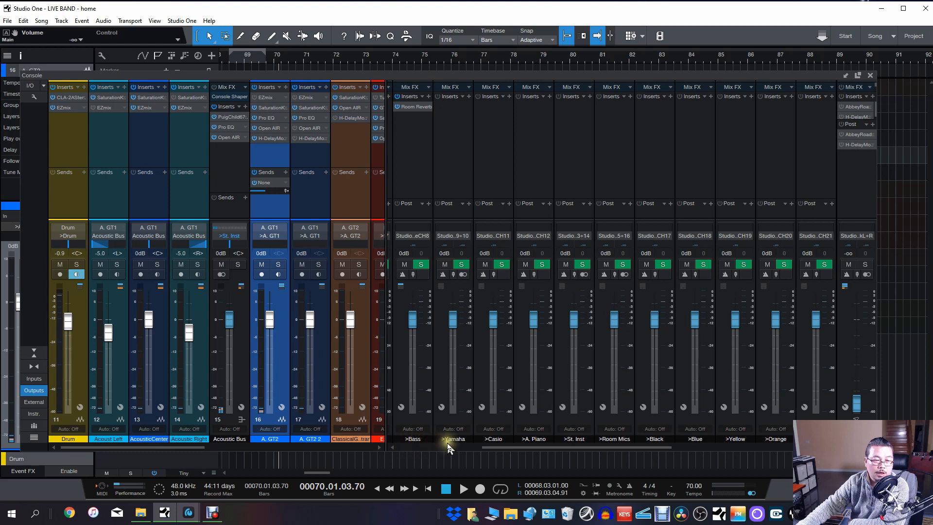
pyautogui.moveTo(498, 447); pyautogui.dragTo(405, 445)
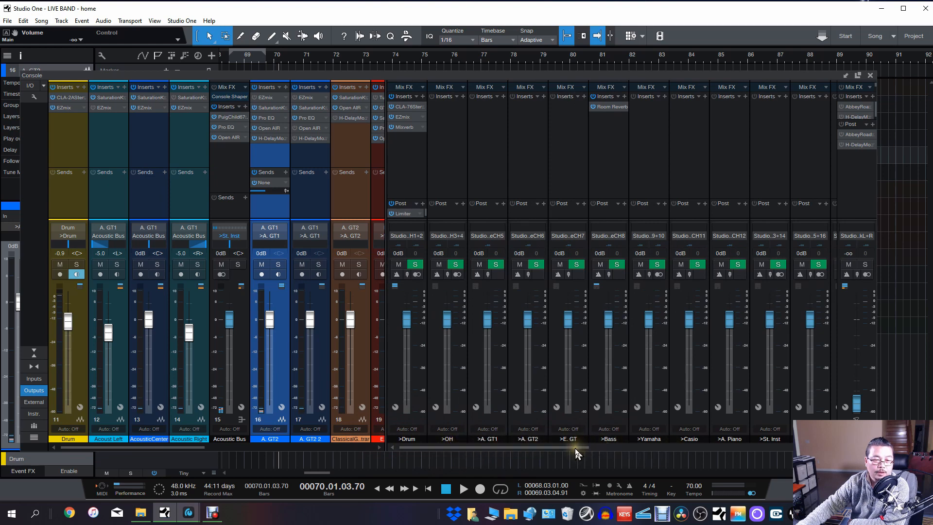
# - Check which StudioLive hardware channels the >Drum output is assigned to, and collapse the output channel section
pyautogui.click(413, 237)
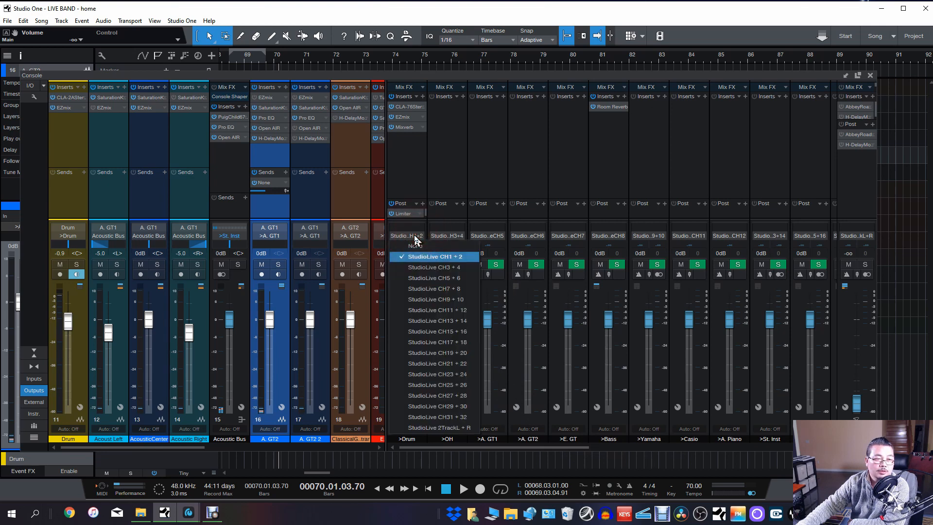
pyautogui.click(475, 177)
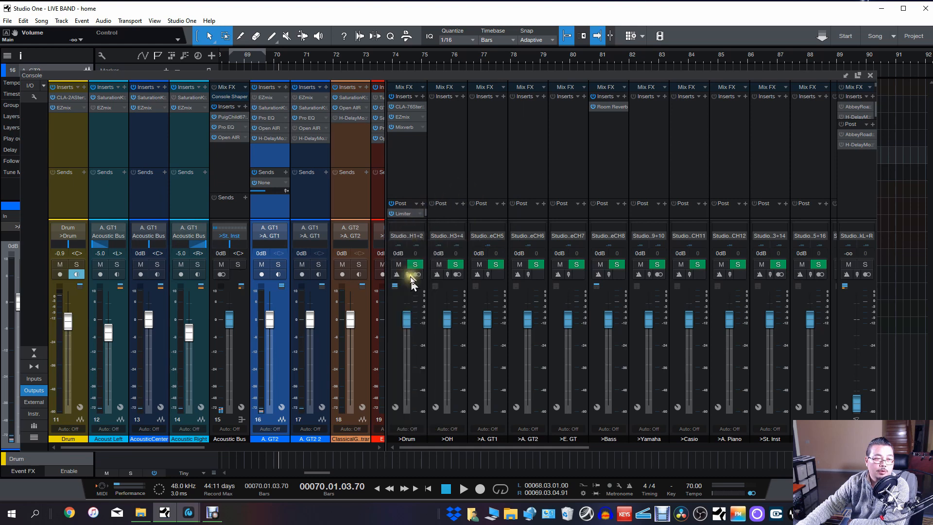
pyautogui.click(410, 236)
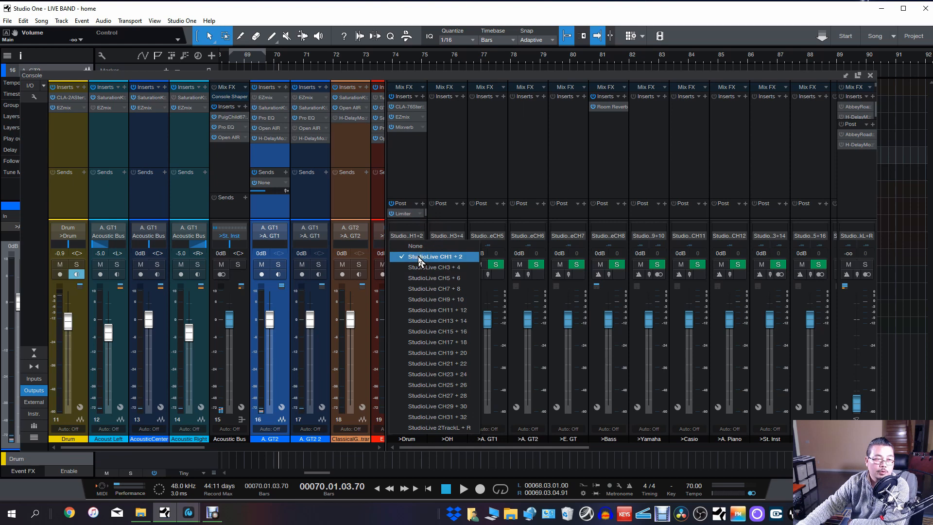
pyautogui.click(470, 183)
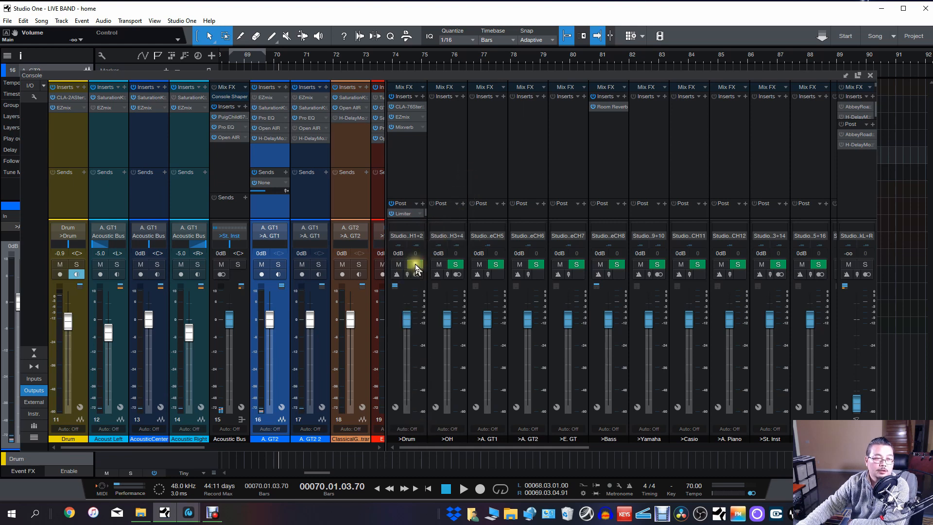
pyautogui.click(412, 240)
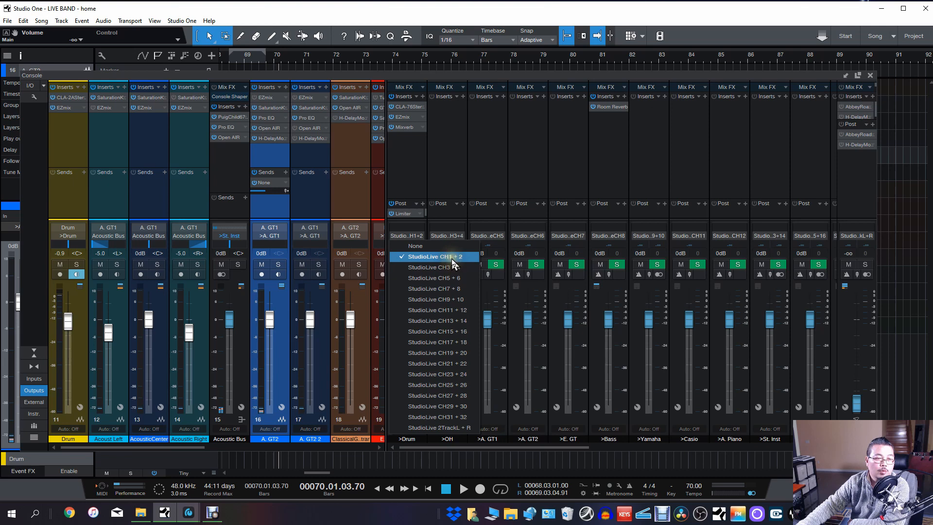
pyautogui.click(506, 162)
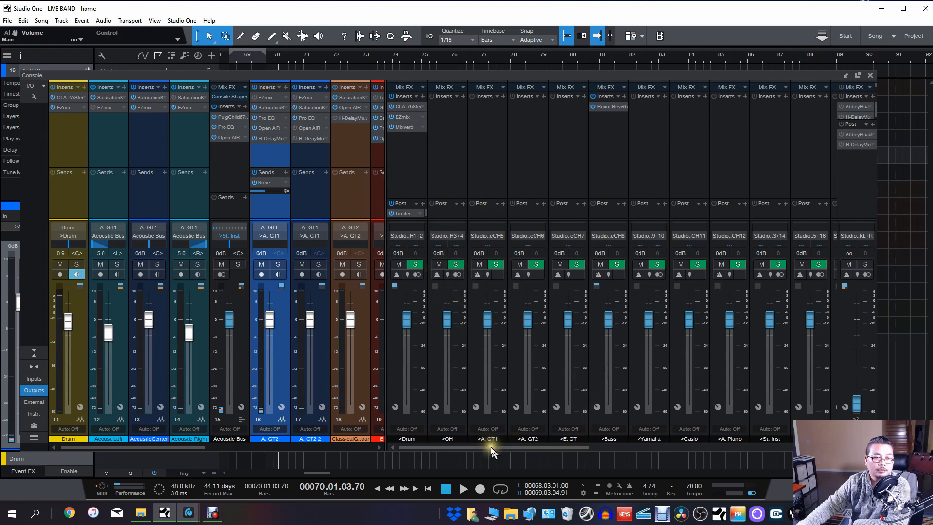
pyautogui.moveTo(384, 292); pyautogui.dragTo(835, 345)
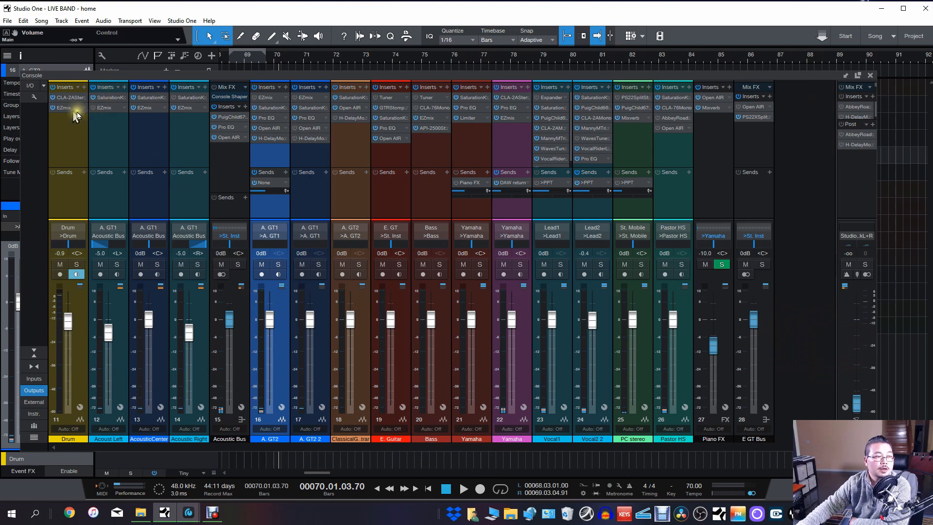
# - Review the device block size choices in the audio device options without changing the setting
pyautogui.click(183, 20)
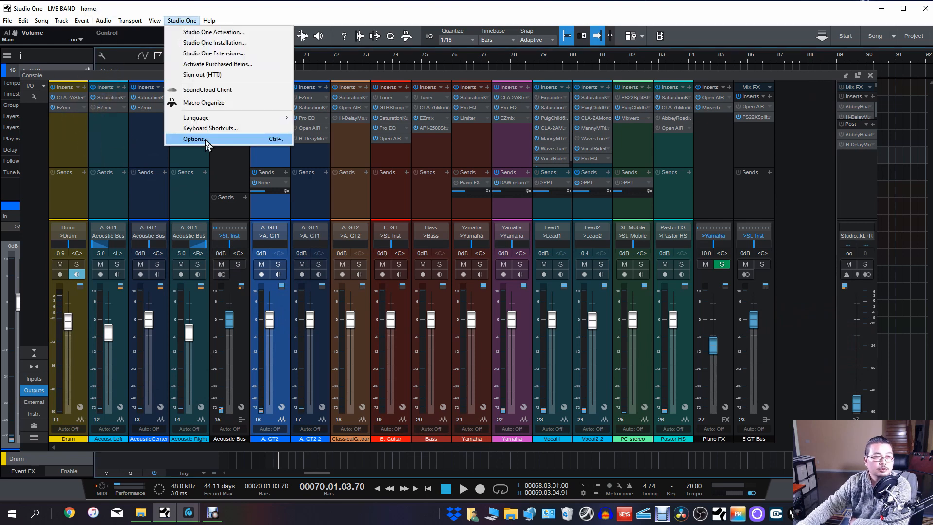
pyautogui.click(205, 139)
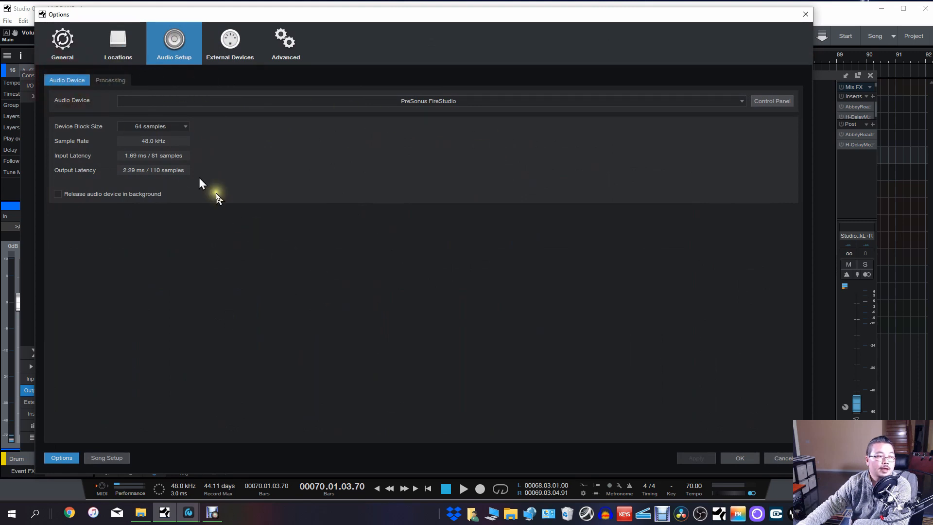
pyautogui.click(149, 126)
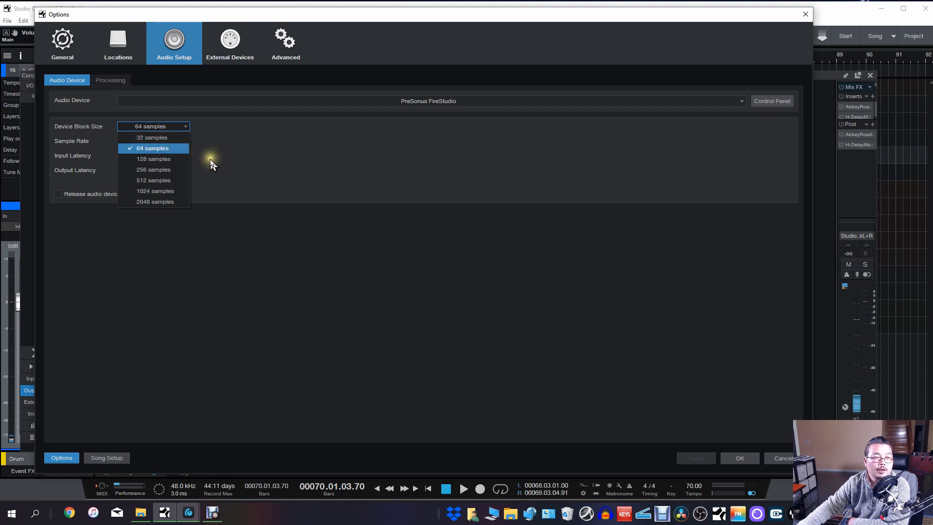
pyautogui.click(149, 160)
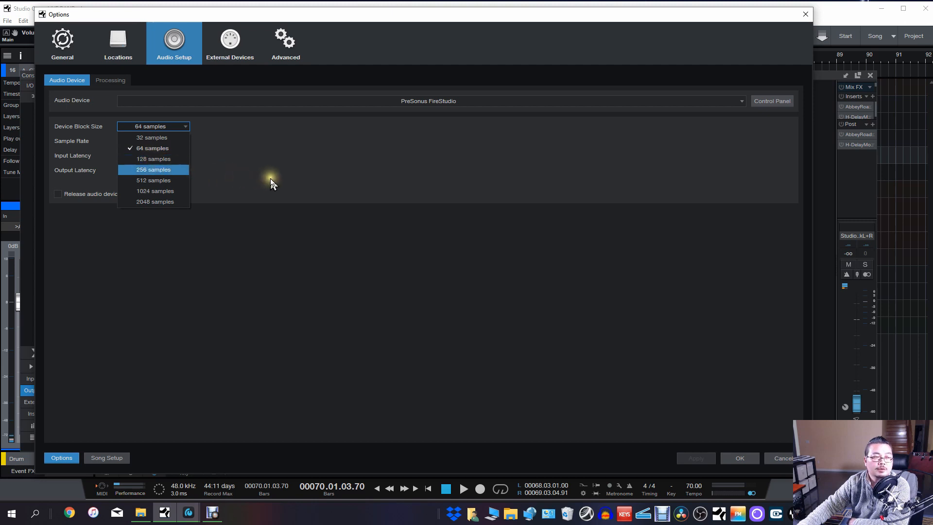
pyautogui.click(346, 209)
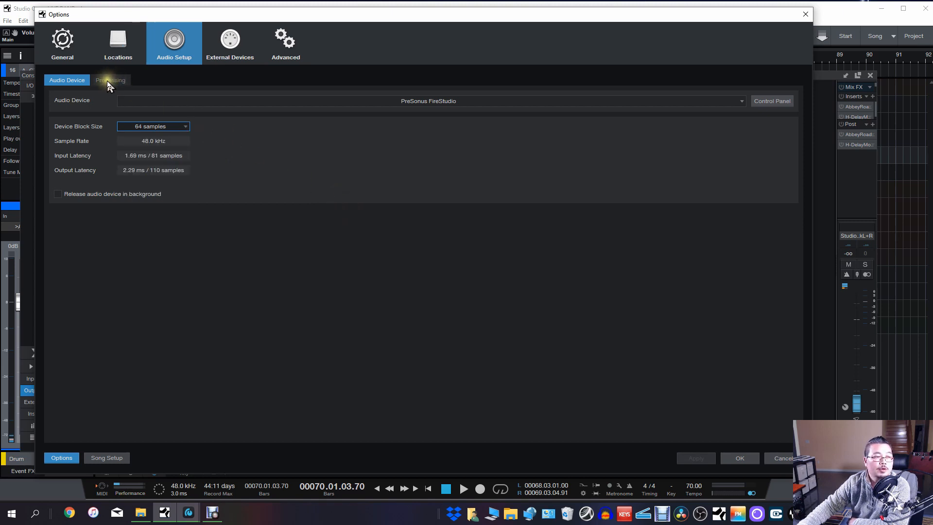
# - Review the dropout protection choices and monitoring latencies in the audio processing options, and leave the options dialog
pyautogui.click(106, 80)
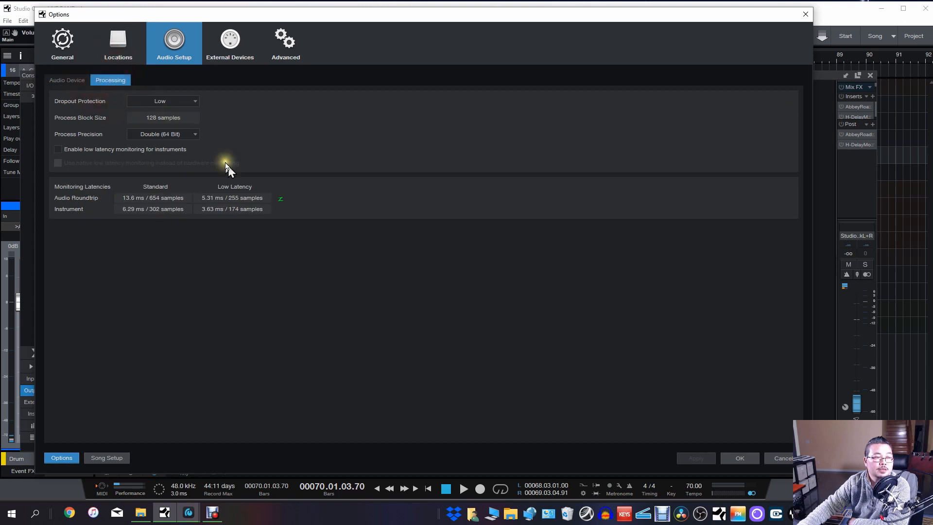
pyautogui.click(193, 101)
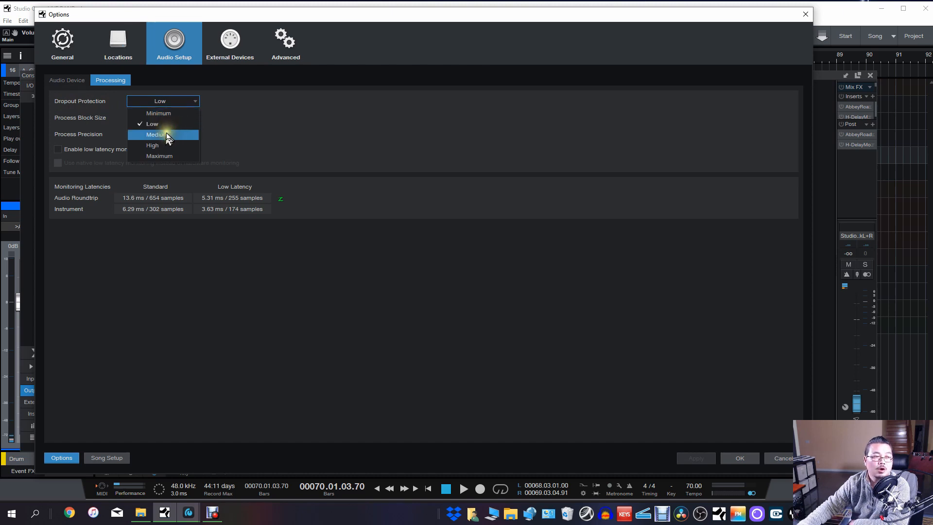
pyautogui.click(273, 138)
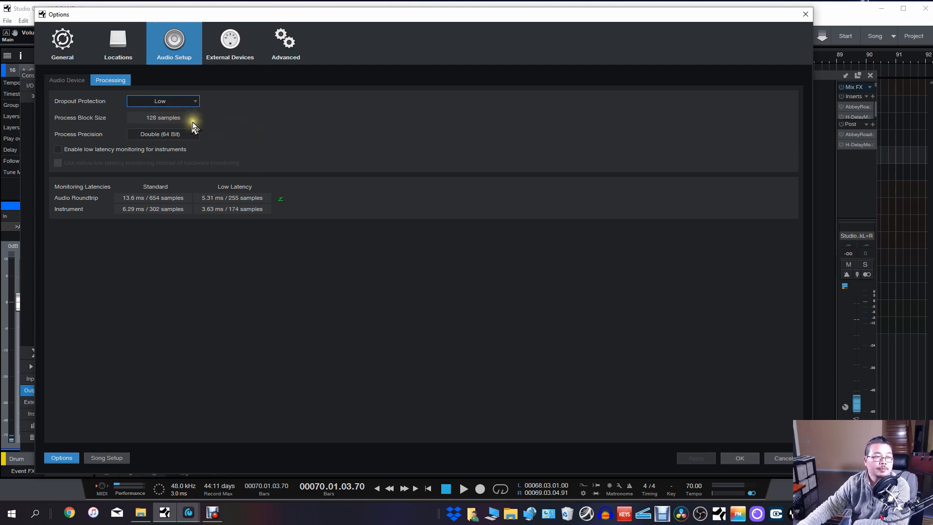
pyautogui.click(194, 102)
pyautogui.click(265, 140)
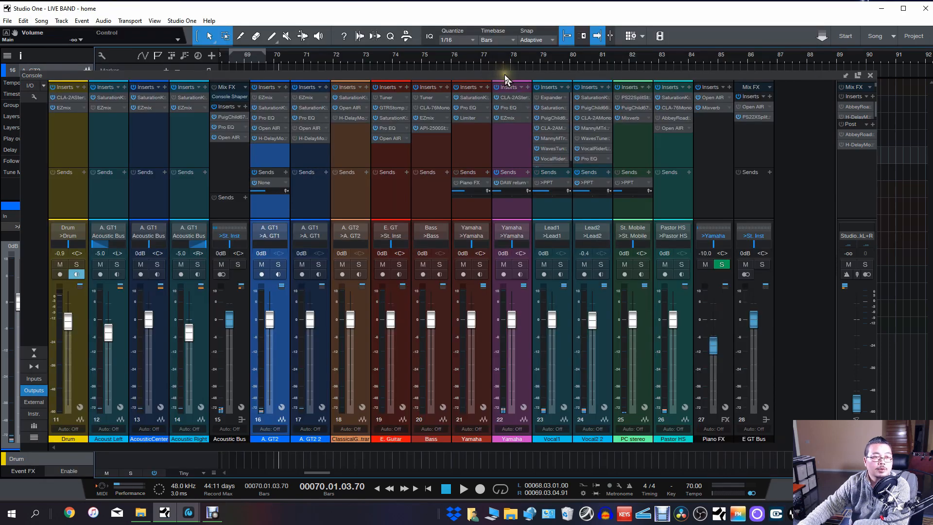
# - Move the floating console window slightly away from the inspector and shift the timeline to earlier bars
pyautogui.click(541, 74)
pyautogui.moveTo(543, 74); pyautogui.dragTo(541, 70)
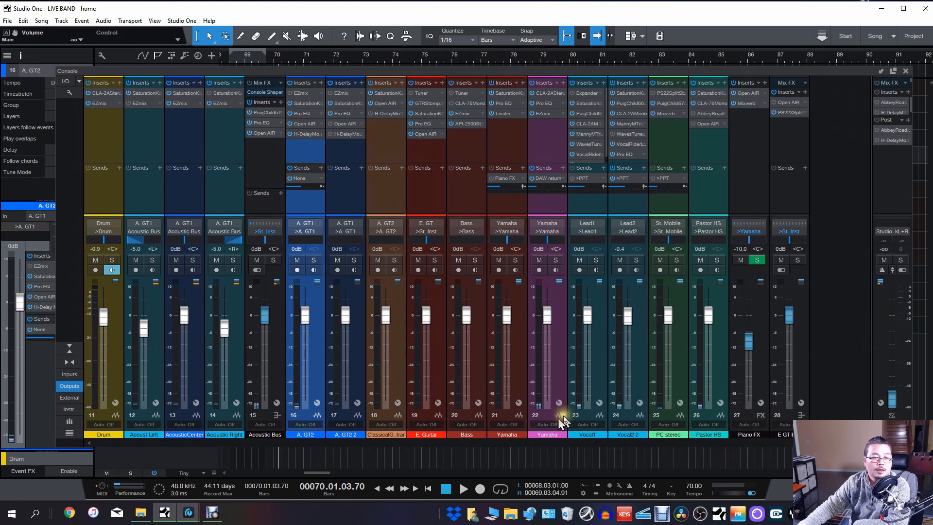
pyautogui.click(296, 472)
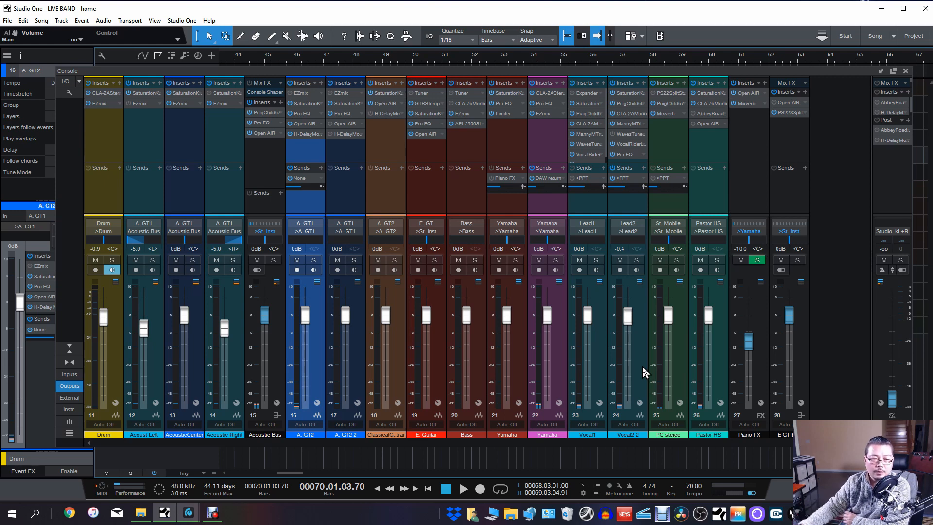
pyautogui.click(661, 338)
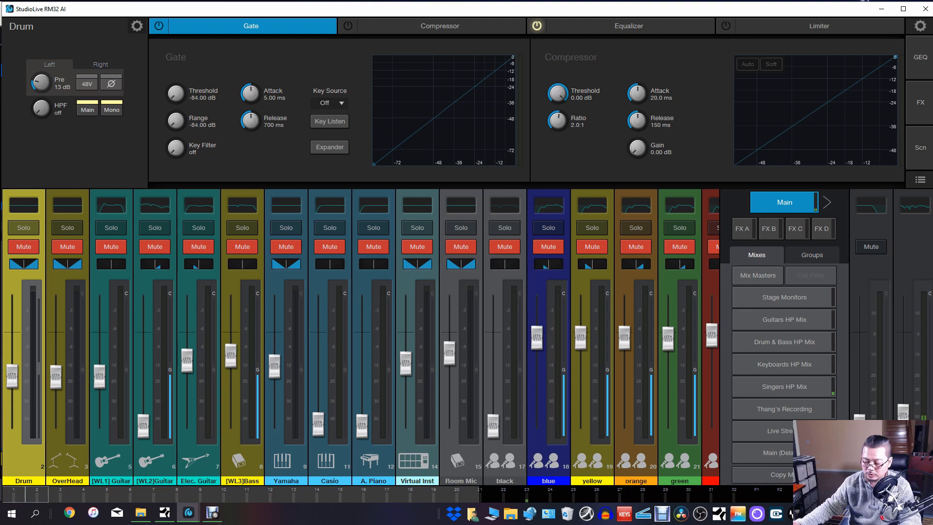
# - Switch to Studio One, add a mono audio track with input GT 1, and route its output to >GT 1
pyautogui.click(165, 512)
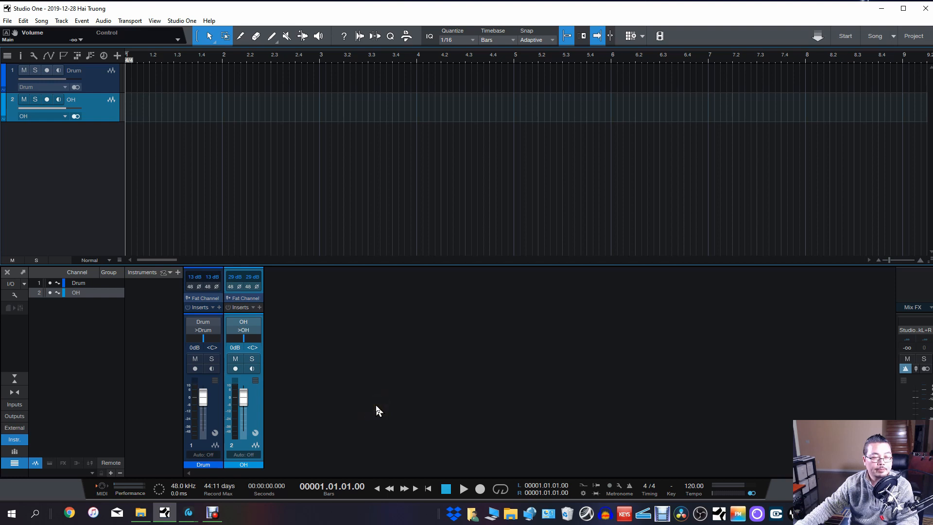
pyautogui.rightClick(77, 153)
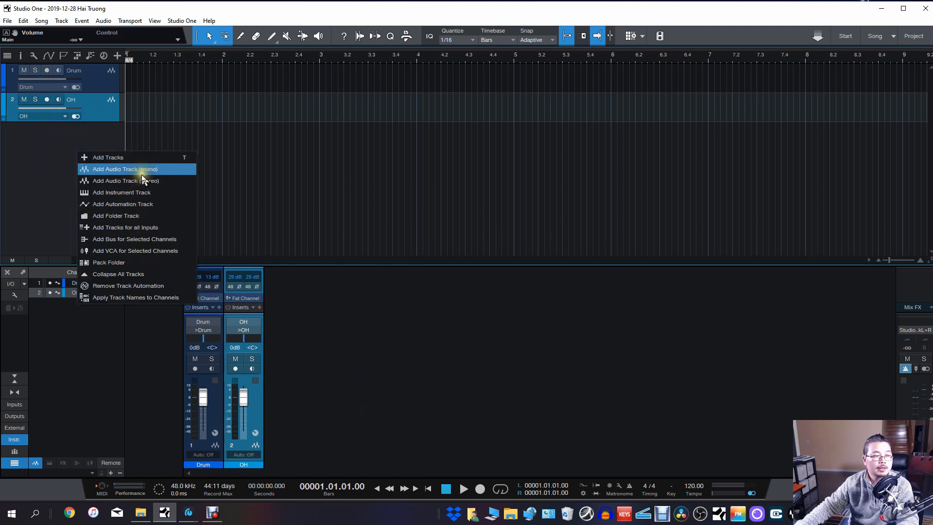
pyautogui.click(143, 171)
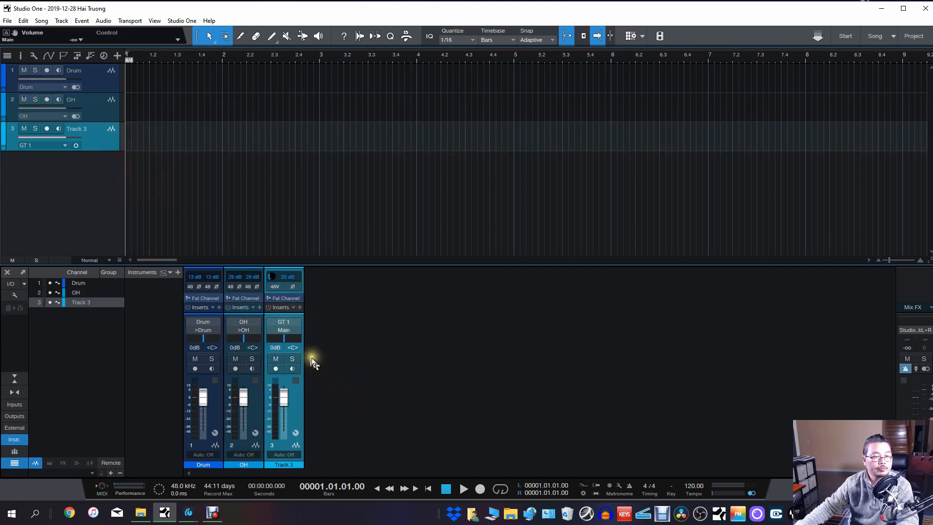
pyautogui.click(282, 327)
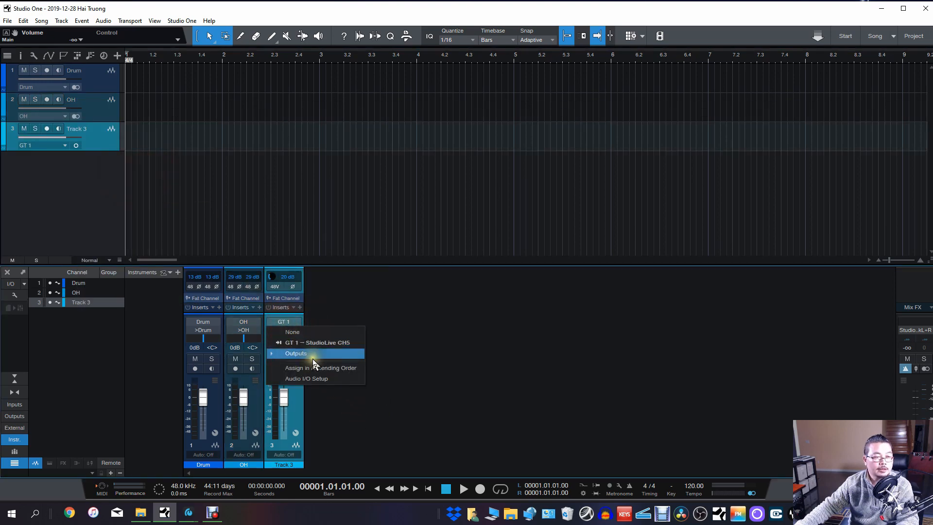
pyautogui.click(313, 343)
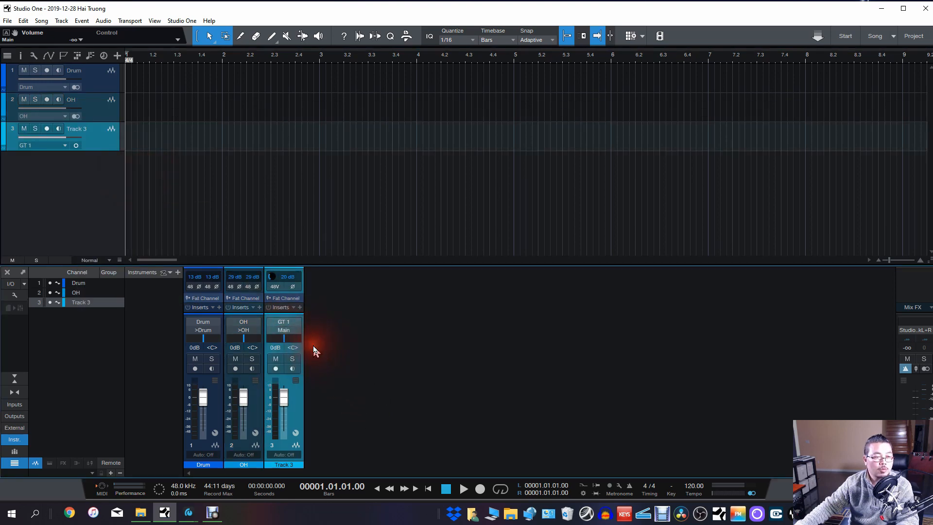
pyautogui.click(284, 330)
pyautogui.click(322, 372)
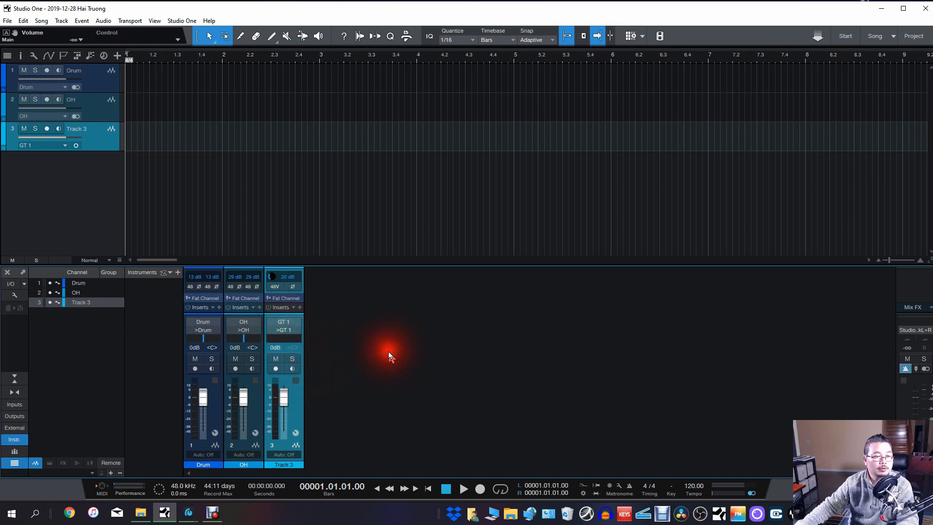
# - Switch to the StudioLive RM32 AI mixer and set the [WL1] Guitar input source to FireWire, after trying Analog for comparison
pyautogui.click(189, 513)
pyautogui.click(230, 449)
pyautogui.click(108, 461)
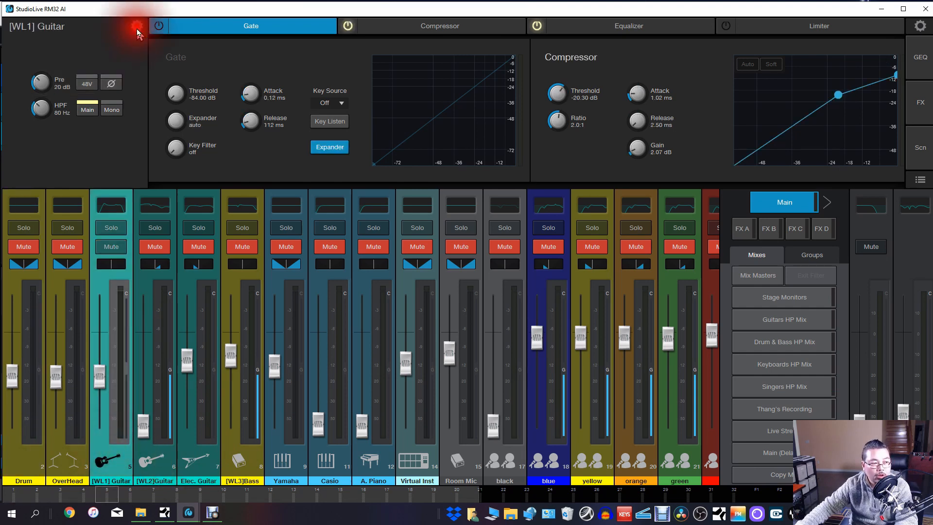
pyautogui.click(136, 27)
pyautogui.click(83, 68)
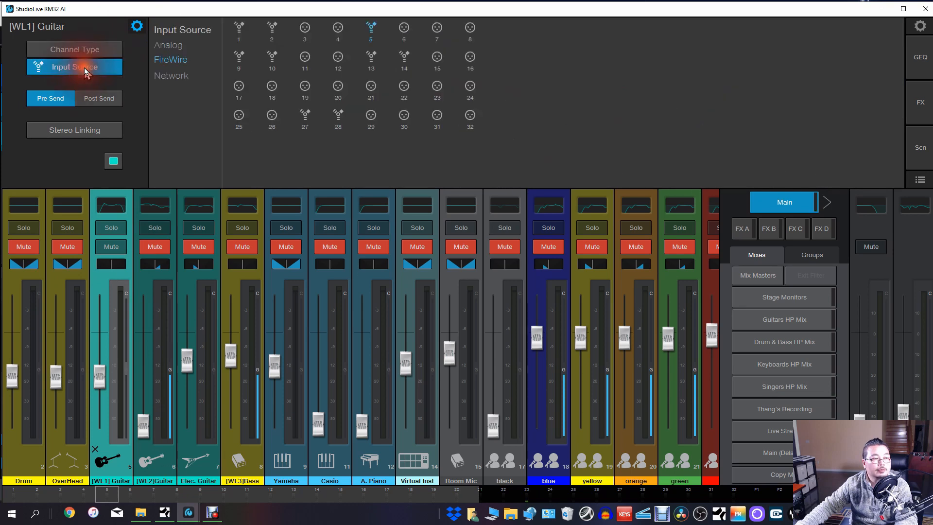
pyautogui.click(168, 44)
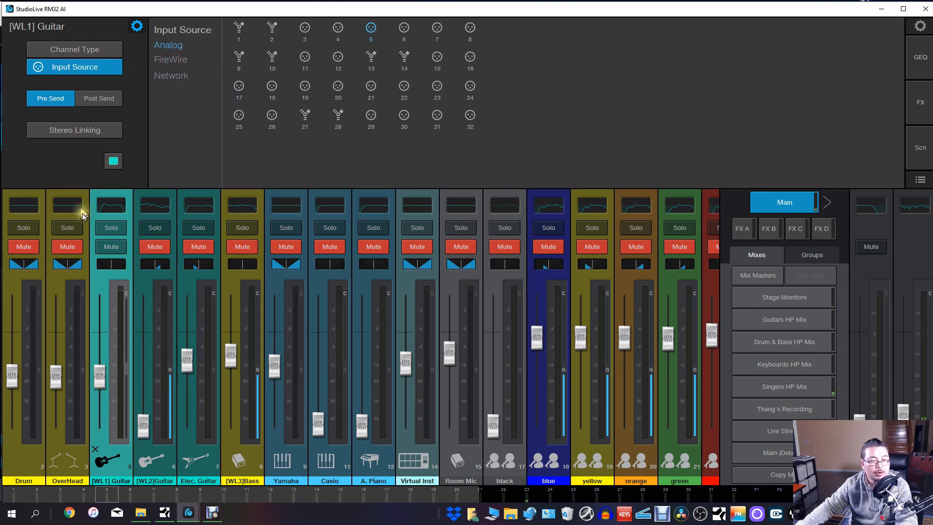
pyautogui.moveTo(122, 427)
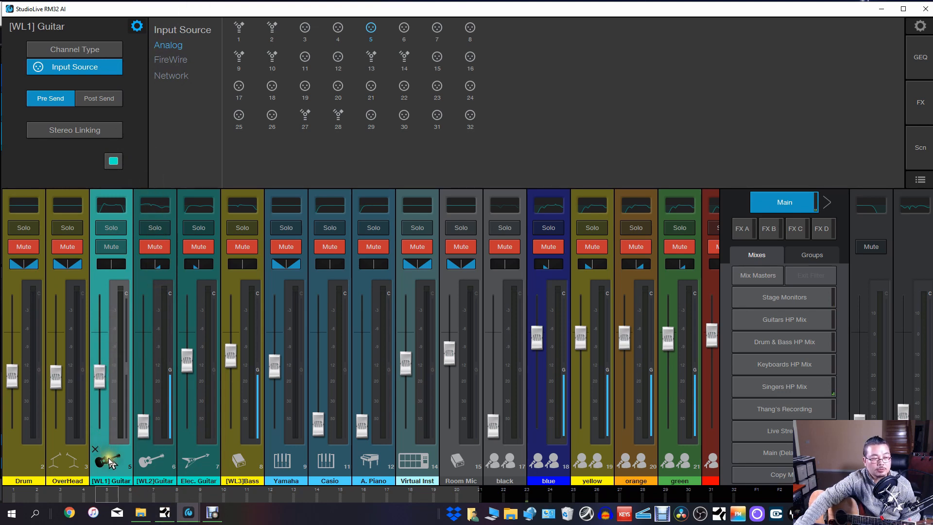
pyautogui.click(170, 60)
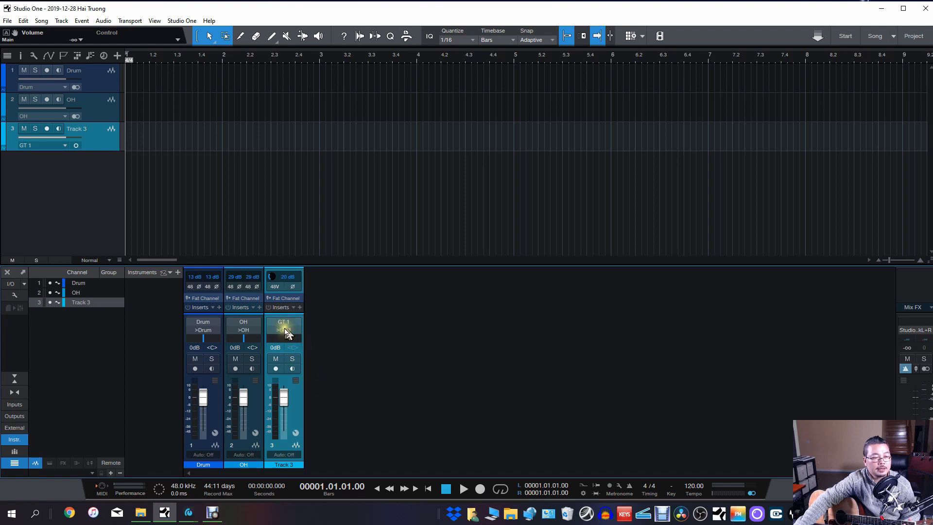
# - Enable input monitoring on Track 3 and check the [WL1] Guitar signal in the StudioLive RM32 AI mixer
pyautogui.click(293, 368)
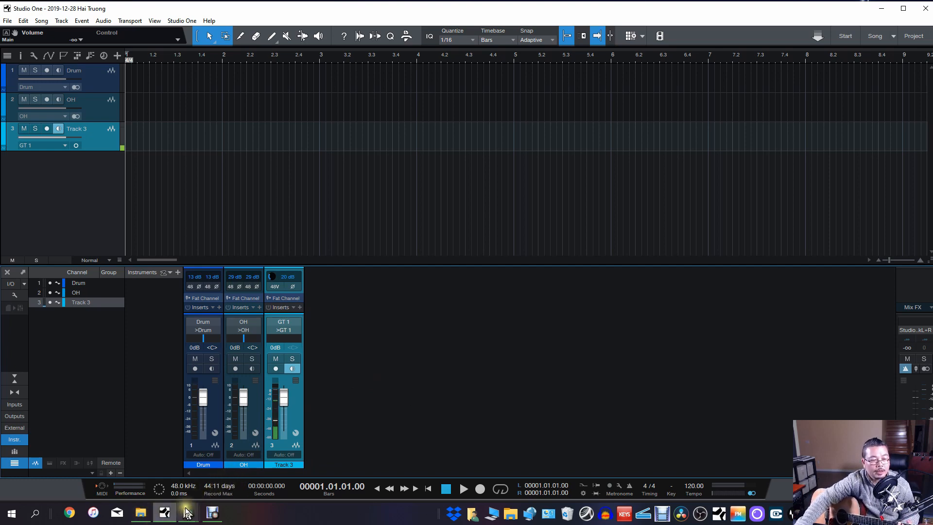
pyautogui.moveTo(188, 512)
pyautogui.click(201, 451)
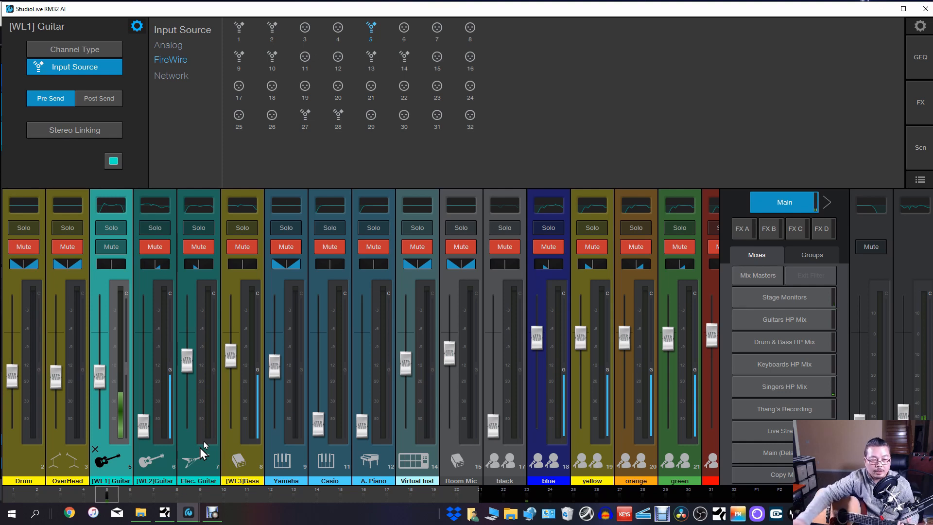
# - Return to Studio One, enlarge the console to expose the insert slots, and add Softube's Saturation Knob to Track 3
pyautogui.click(164, 514)
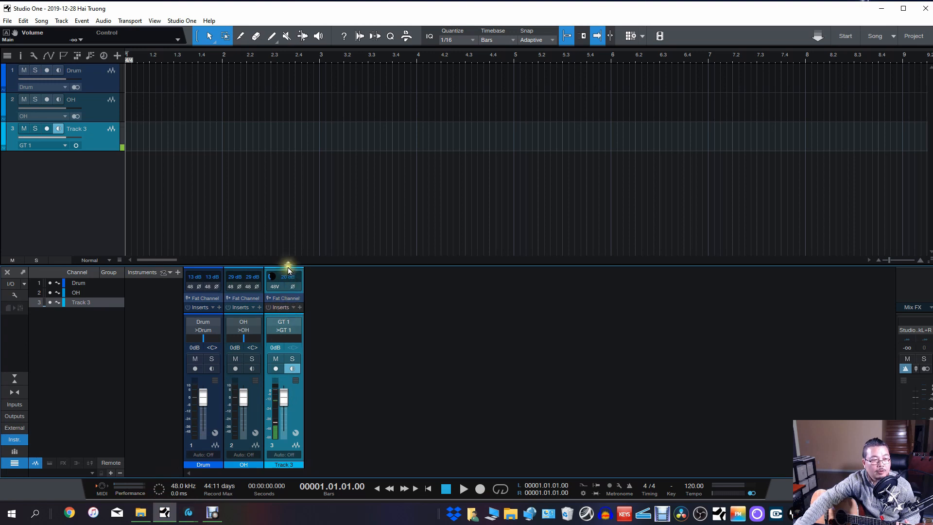
pyautogui.moveTo(288, 268); pyautogui.dragTo(295, 132)
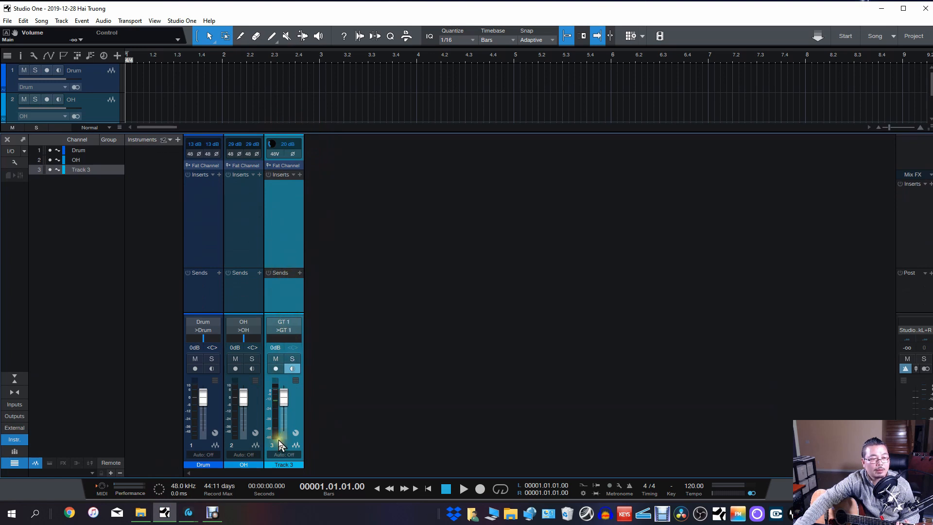
pyautogui.click(300, 175)
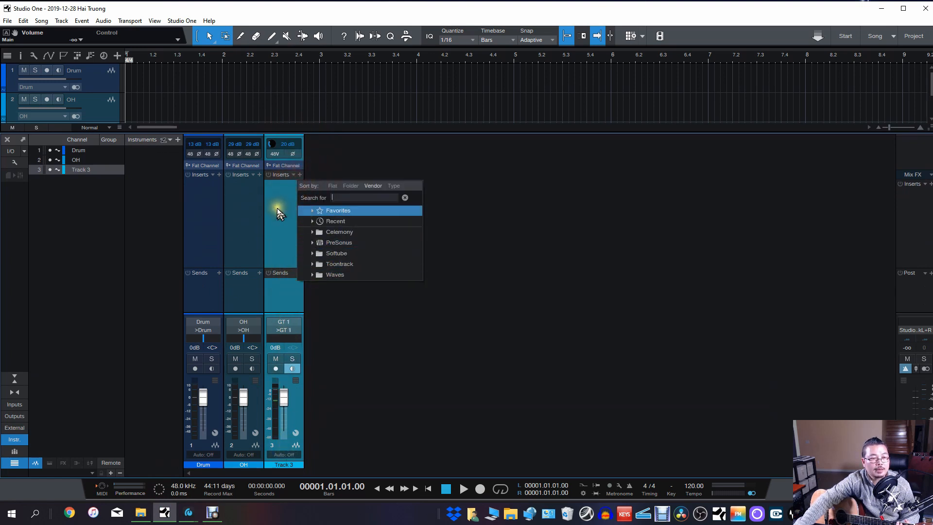
pyautogui.click(300, 175)
pyautogui.click(299, 176)
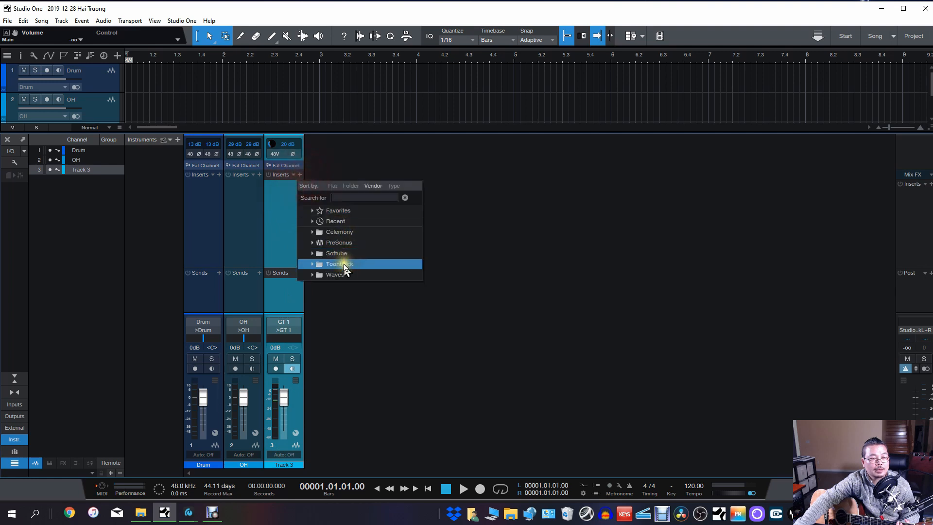
pyautogui.click(322, 274)
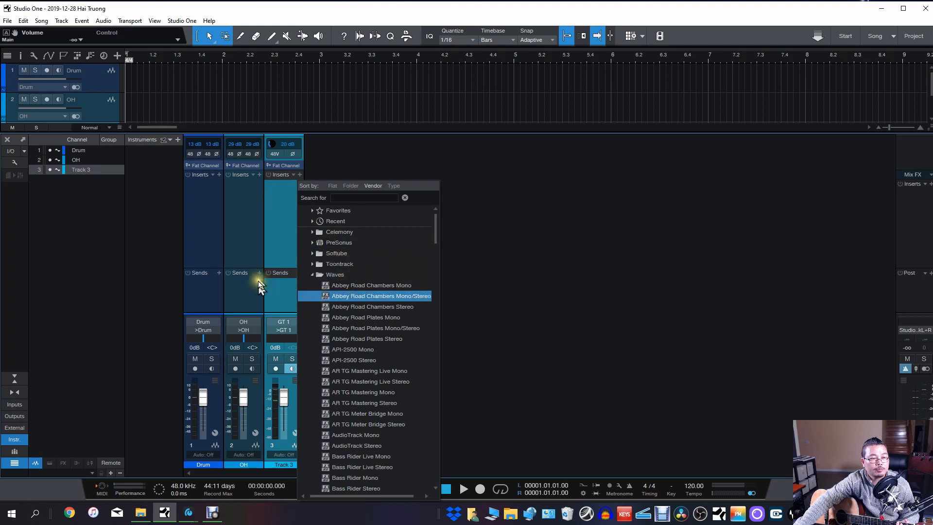
pyautogui.click(284, 238)
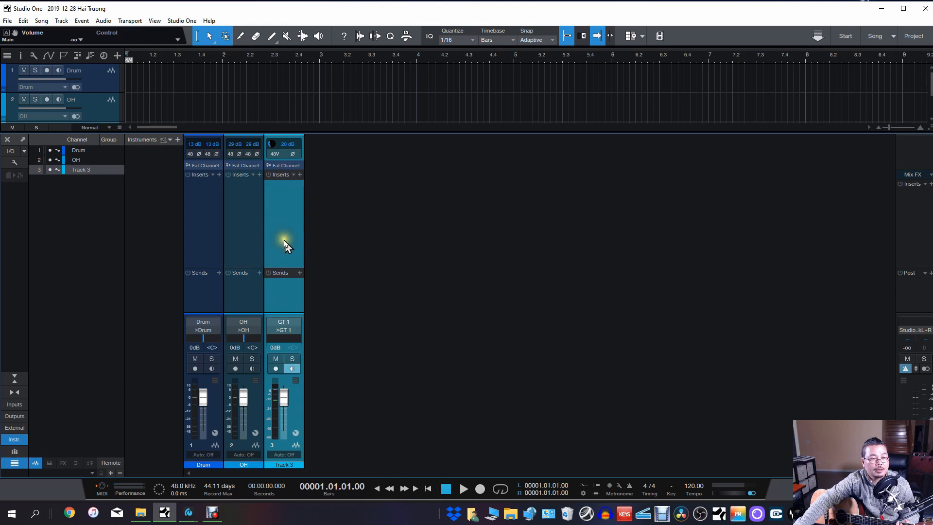
pyautogui.click(298, 175)
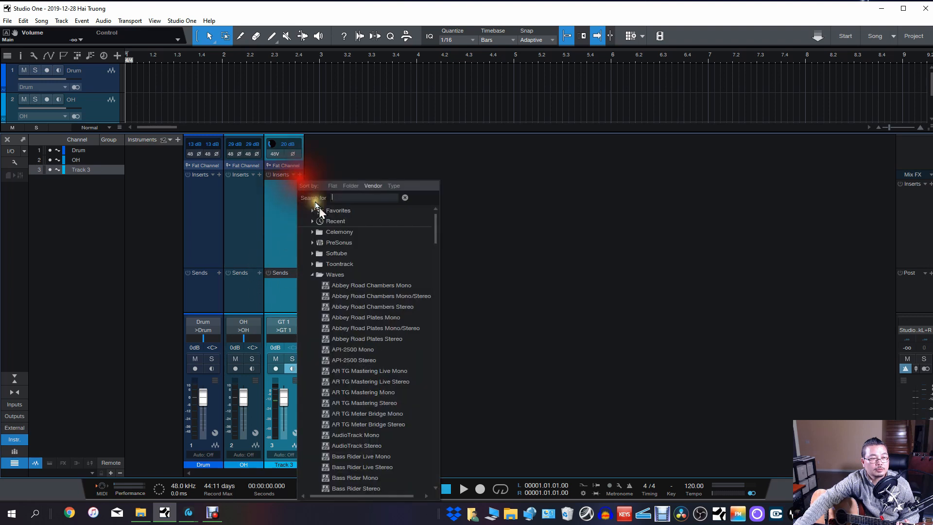
pyautogui.click(336, 253)
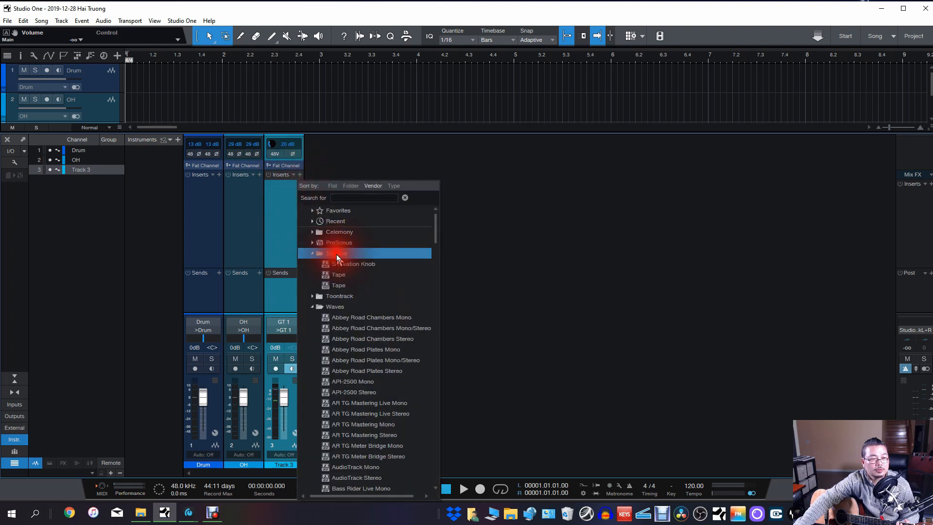
pyautogui.click(367, 265)
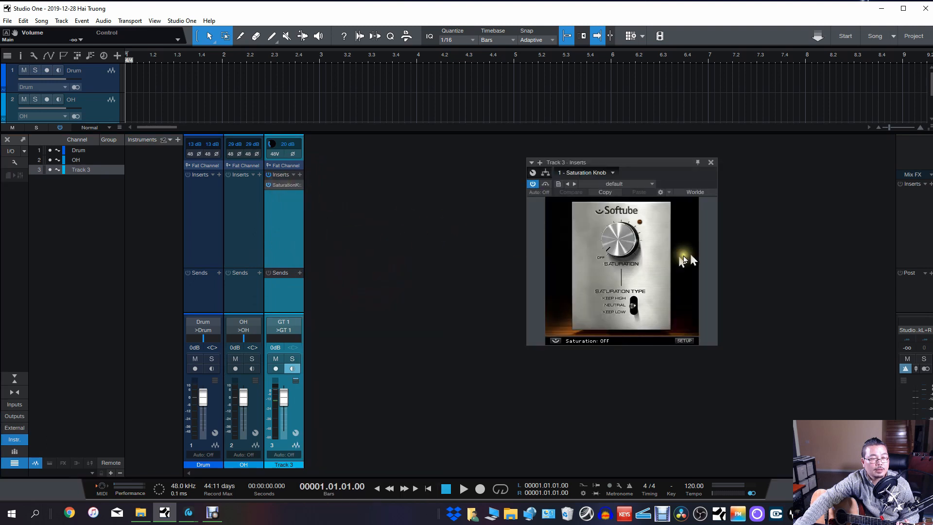
# - Raise the Saturation Knob's saturation to 2.4 and toggle the plug-in's active state
pyautogui.moveTo(619, 240); pyautogui.dragTo(619, 229)
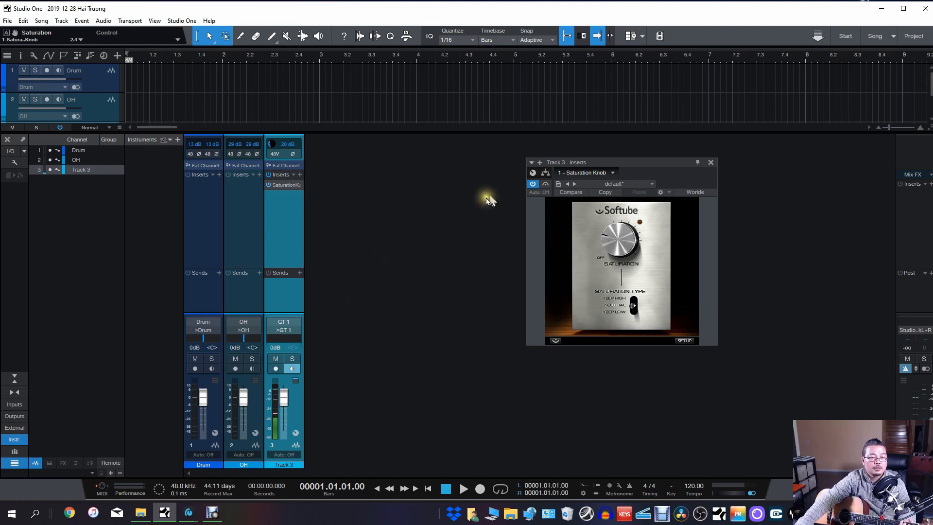
pyautogui.click(533, 184)
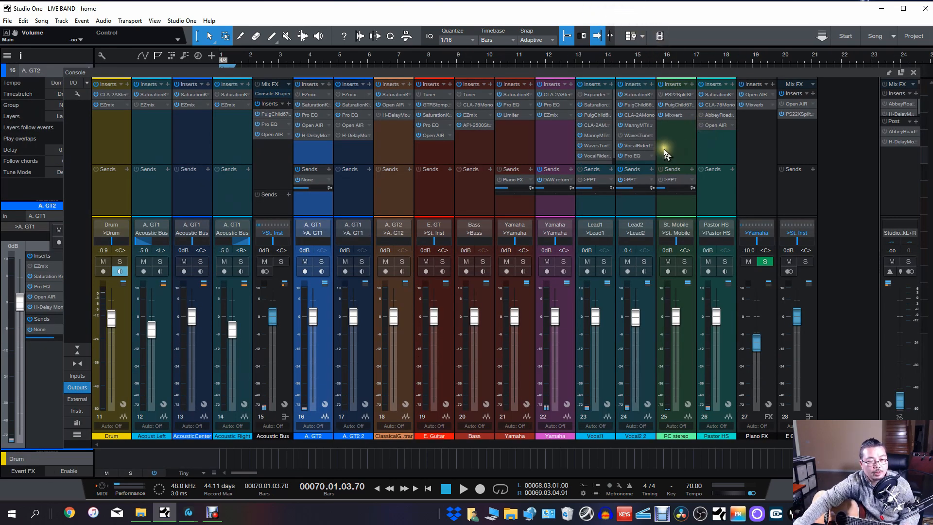
# - Reposition the floating console window in the LIVE BAND - home song, hiding and showing it again in between
pyautogui.moveTo(666, 72); pyautogui.dragTo(658, 83)
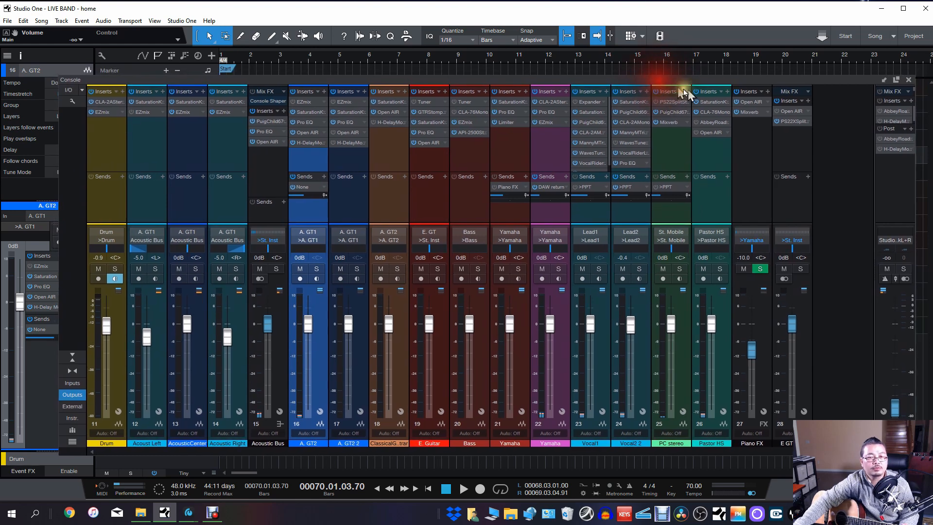
pyautogui.click(188, 512)
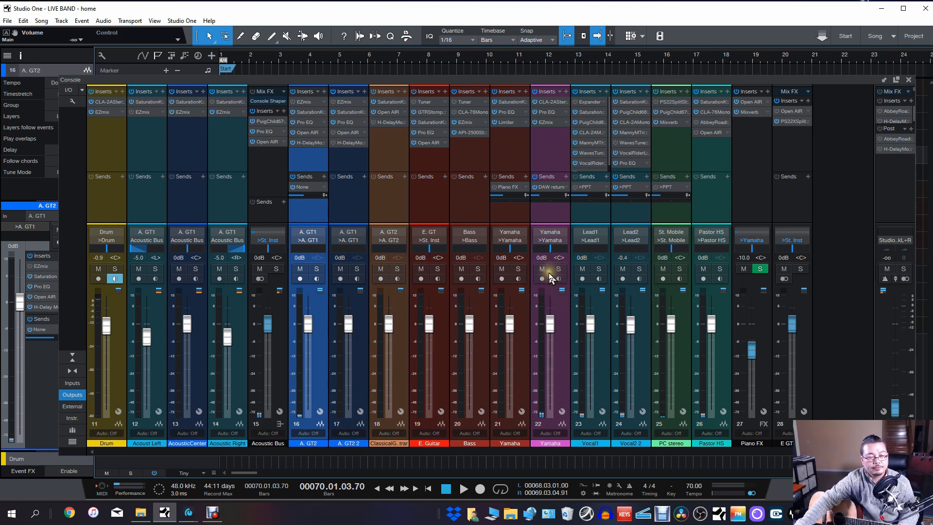
pyautogui.moveTo(490, 81); pyautogui.dragTo(463, 78)
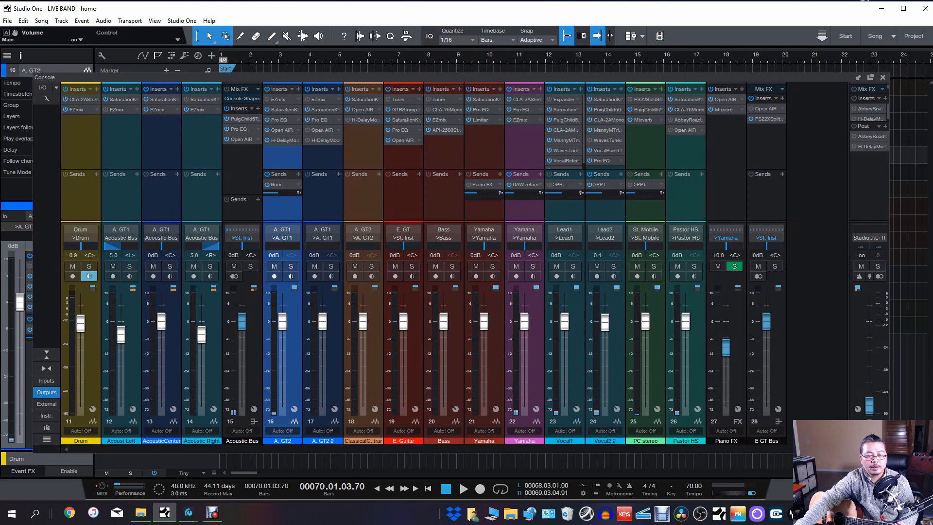
pyautogui.press('F3')
pyautogui.press('F3')
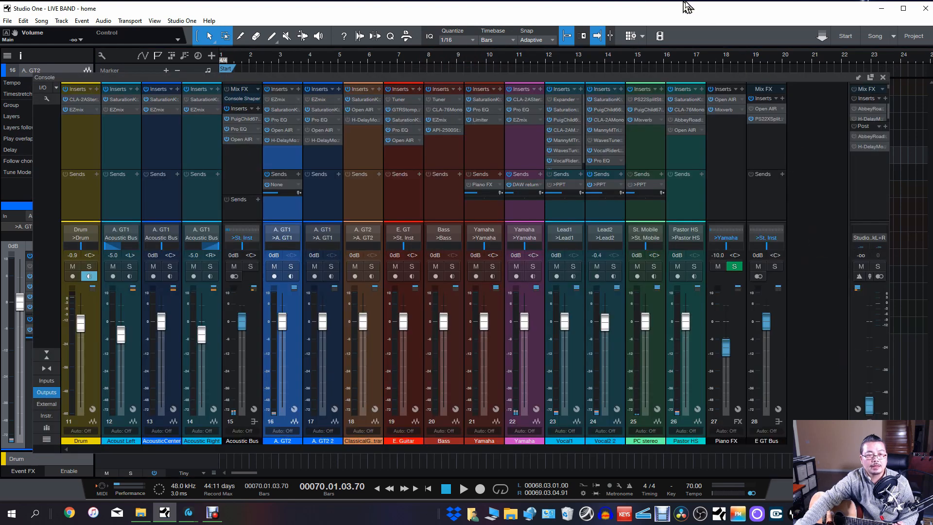
pyautogui.moveTo(661, 77); pyautogui.dragTo(672, 74)
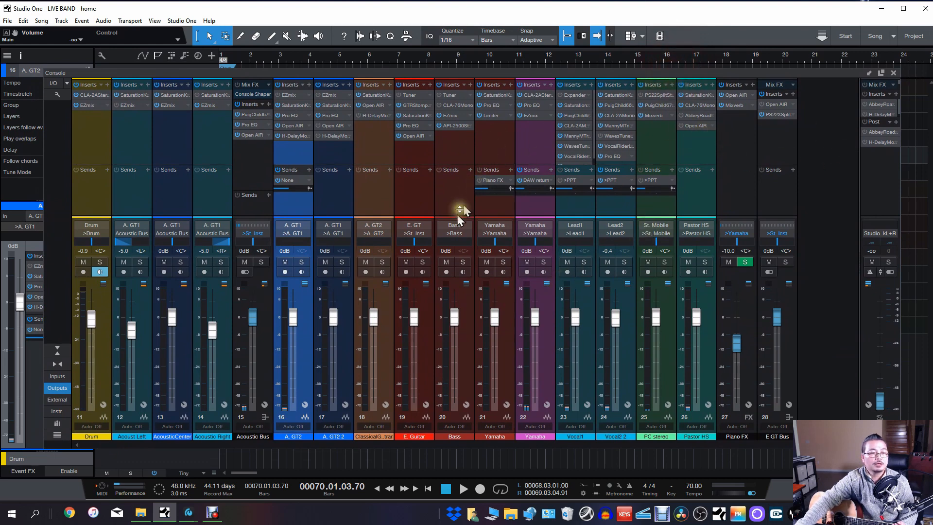
pyautogui.moveTo(514, 71)
pyautogui.mouseDown()
pyautogui.moveTo(525, 31)
pyautogui.moveTo(515, 53)
pyautogui.moveTo(501, 37)
pyautogui.moveTo(517, 57)
pyautogui.moveTo(522, 51)
pyautogui.moveTo(522, 63)
pyautogui.mouseUp()
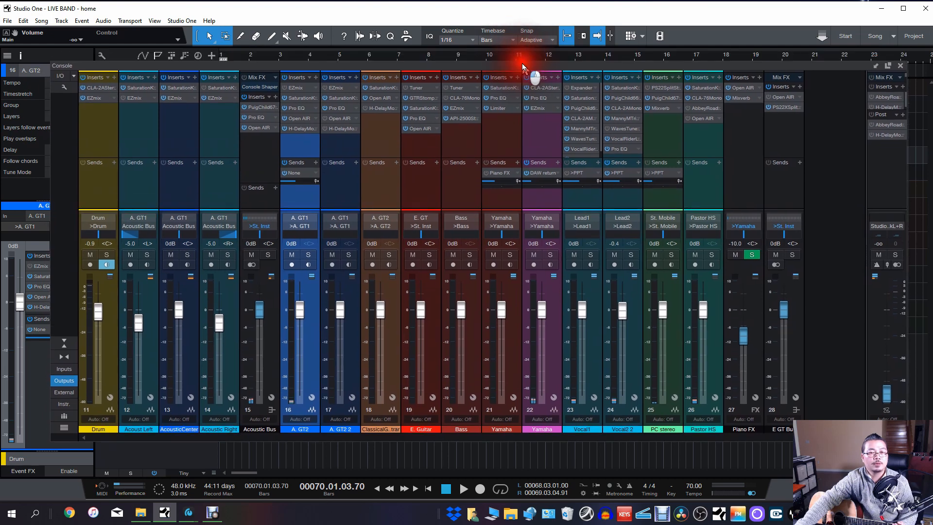
# - Dock the console below the arrangement, shrink and enlarge its height, and detach it as a floating window again
pyautogui.click(876, 66)
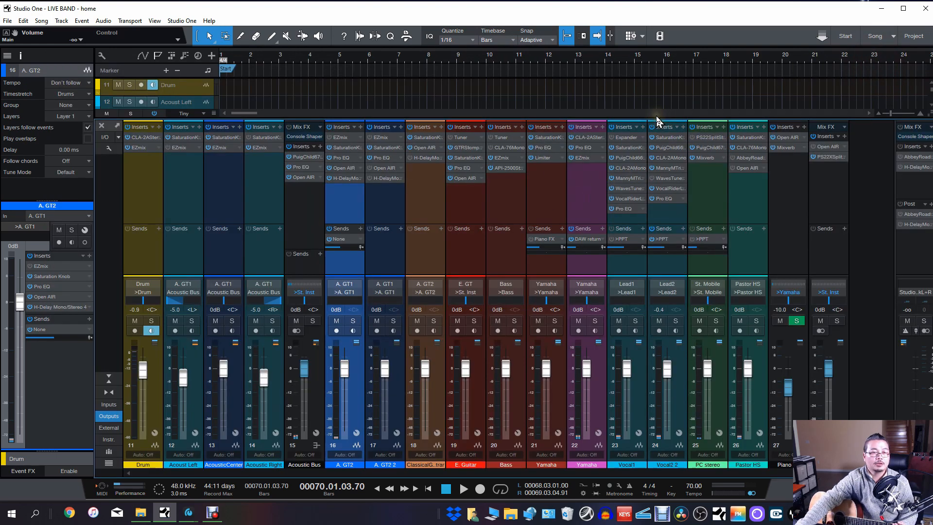
pyautogui.moveTo(659, 120); pyautogui.dragTo(659, 267)
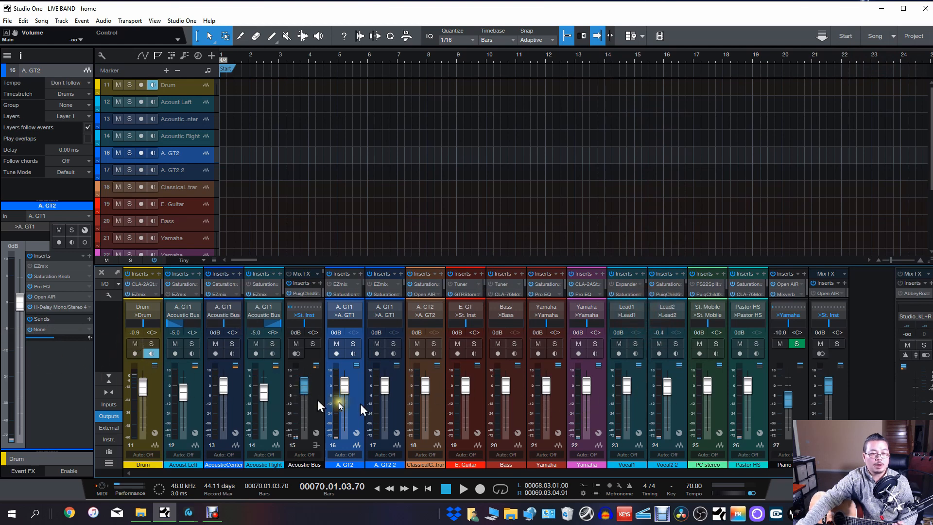
pyautogui.moveTo(433, 266); pyautogui.dragTo(458, 61)
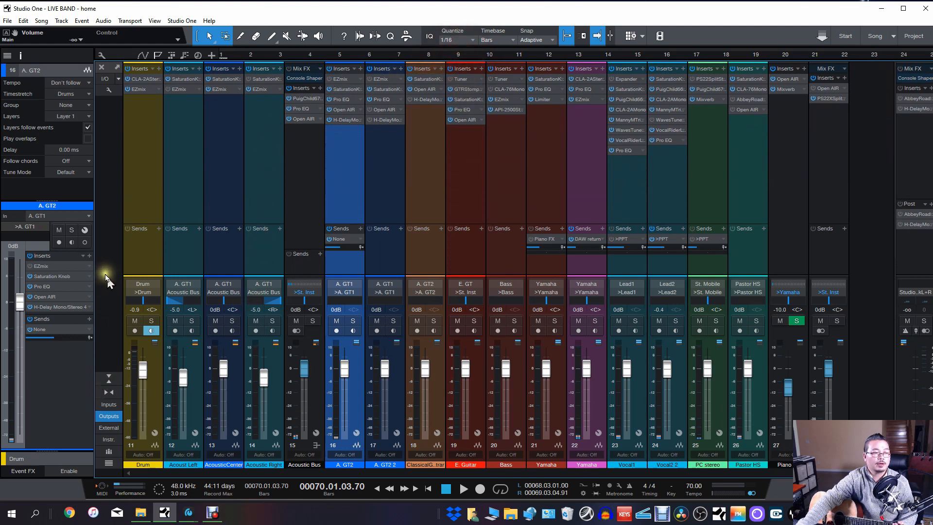
pyautogui.moveTo(557, 61); pyautogui.dragTo(562, 120)
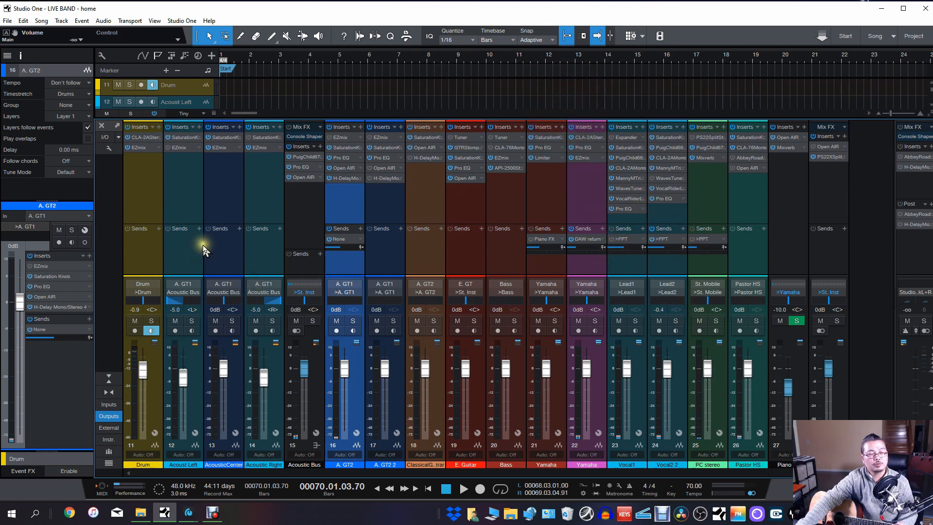
pyautogui.click(116, 126)
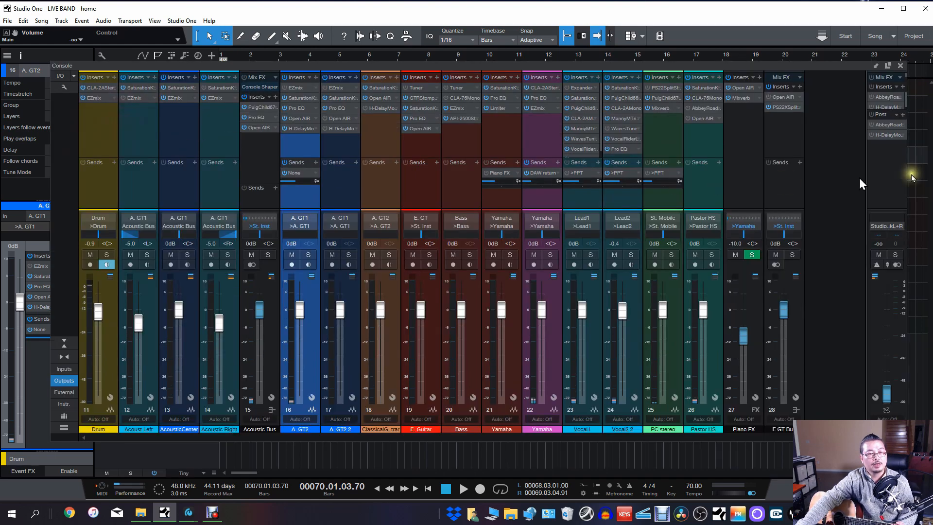
# - Dock the console in the LIVE BAND - home song, and shorten the console in the 2019-12-28 song to uncover the GT1 track
pyautogui.click(888, 67)
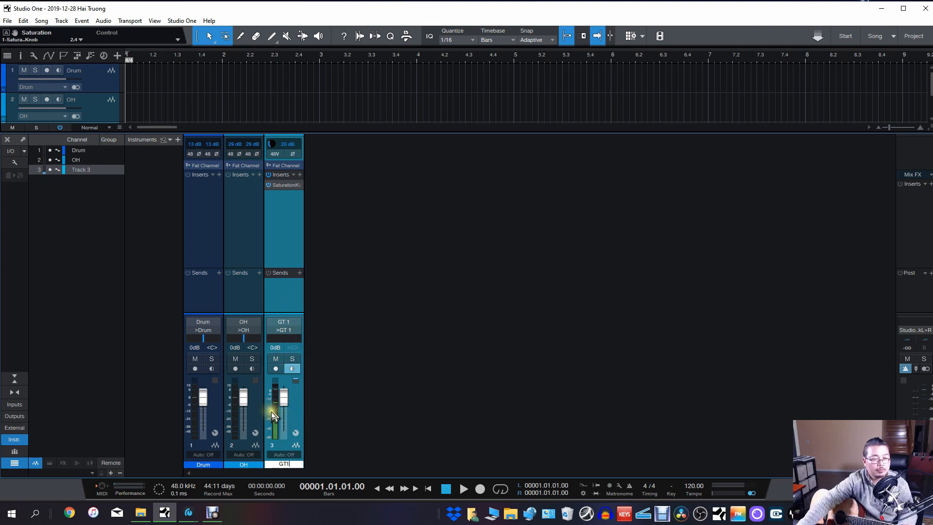
pyautogui.moveTo(352, 133); pyautogui.dragTo(357, 183)
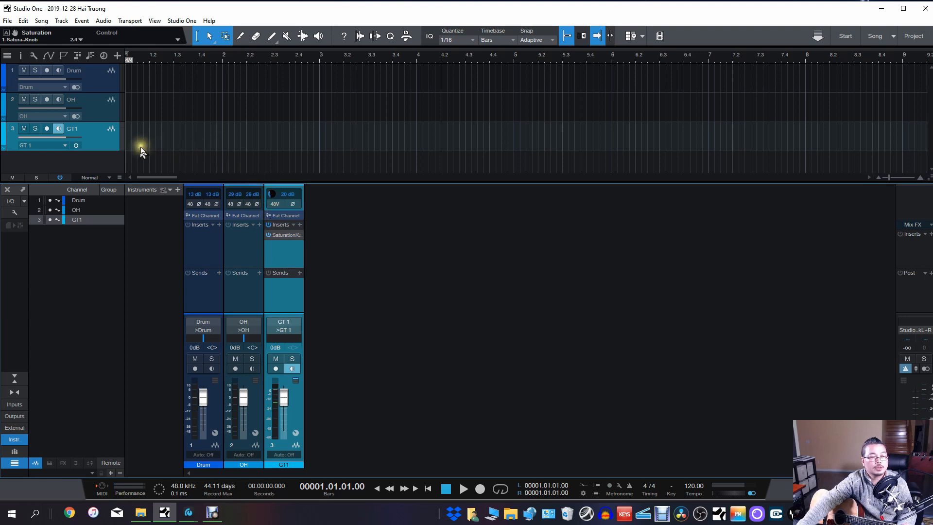
# - Duplicate the GT1 track completely with its plug-ins and rename the copy as GT1 followed by the player's first name
pyautogui.rightClick(94, 140)
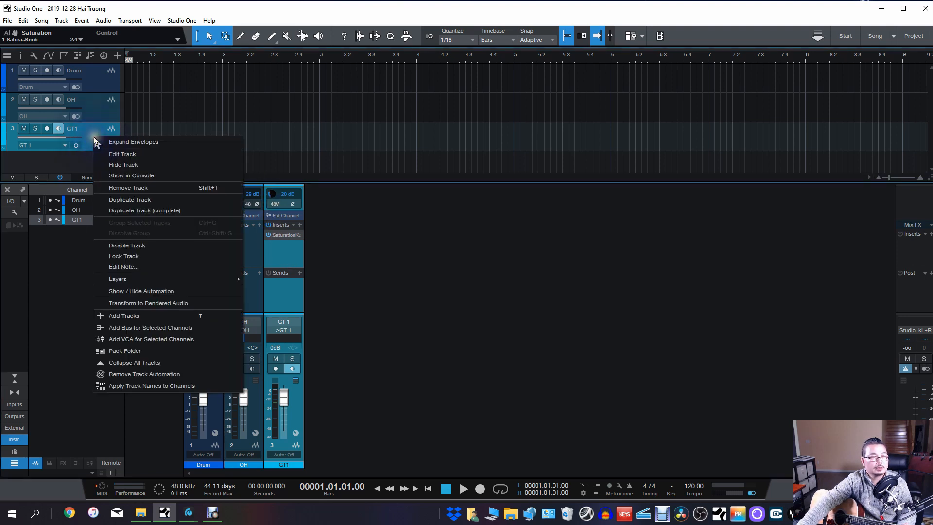
pyautogui.click(140, 215)
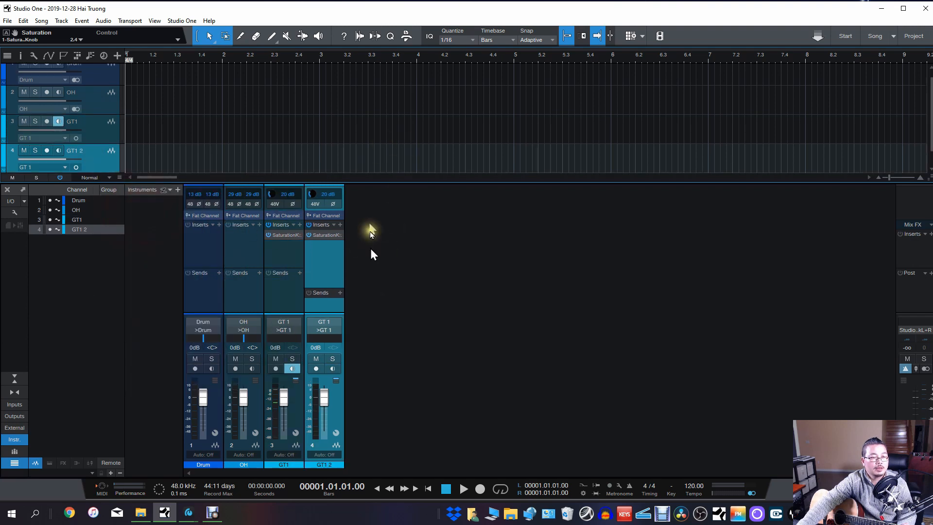
pyautogui.doubleClick(324, 464)
pyautogui.press('BackSpace')
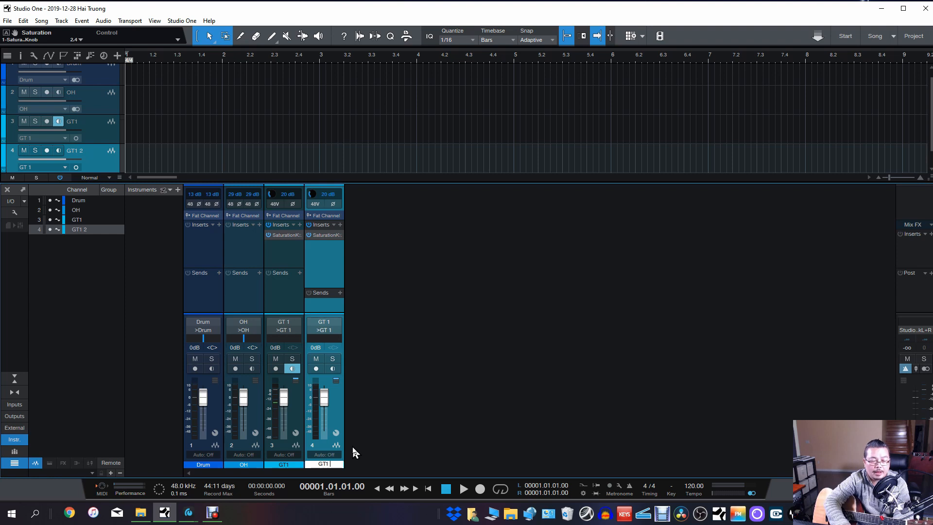
pyautogui.write('Tom')
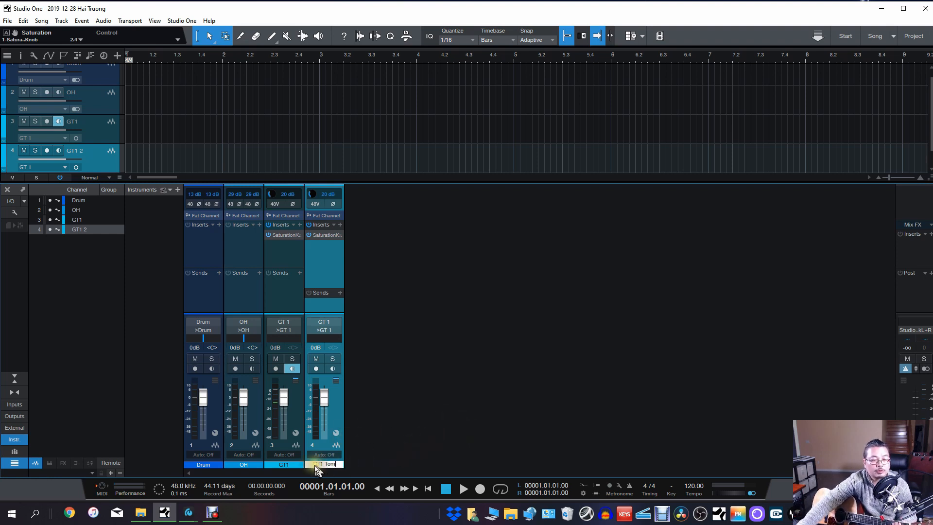
pyautogui.press('Return')
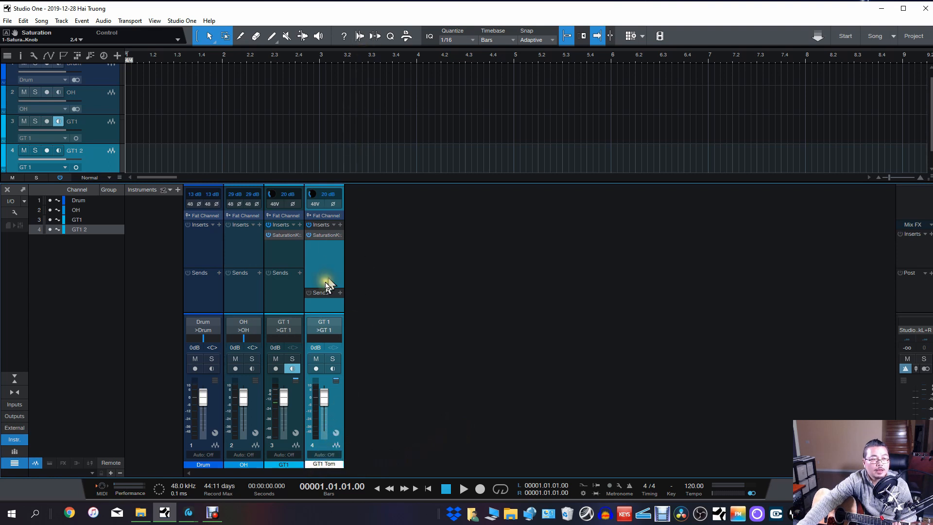
# - Set the duplicated GT1 track's Saturation Knob to a saturation of 1.9 and close the plug-in window
pyautogui.click(333, 239)
pyautogui.moveTo(624, 239); pyautogui.dragTo(625, 250)
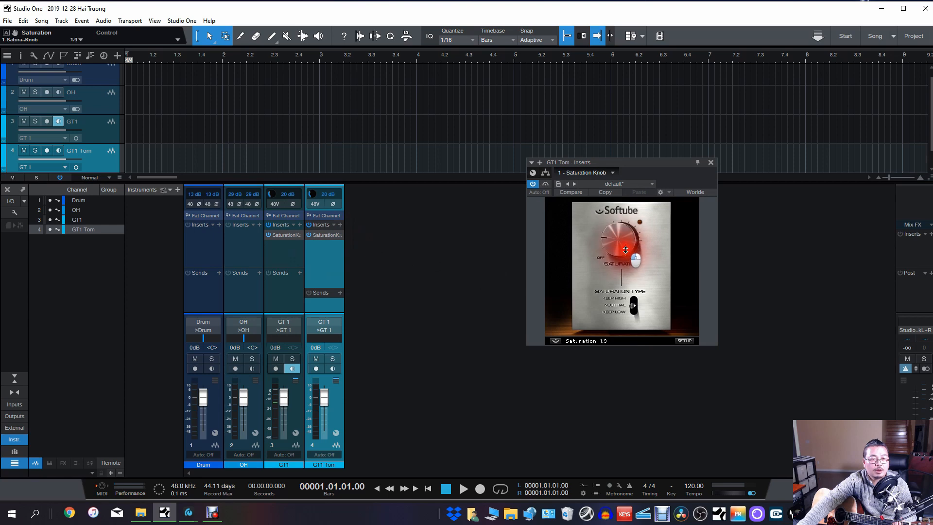
pyautogui.click(710, 162)
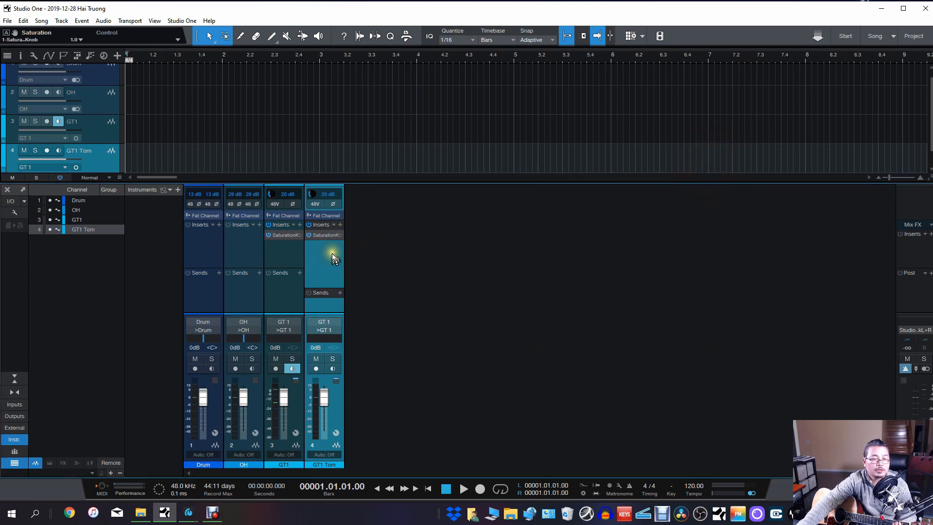
# - Add PreSonus Pro EQ as the second insert on the duplicated GT1 track
pyautogui.click(339, 224)
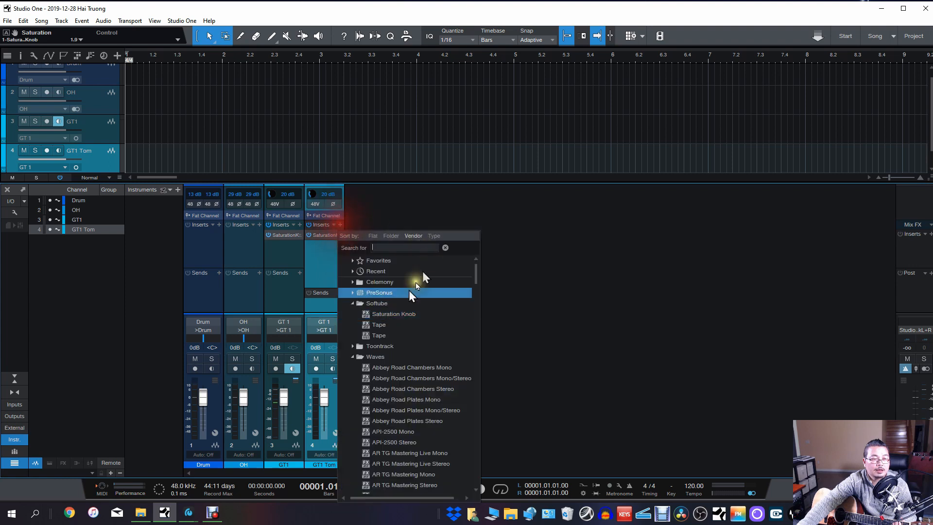
pyautogui.click(352, 302)
pyautogui.click(362, 292)
pyautogui.scroll(-2, 408, 403)
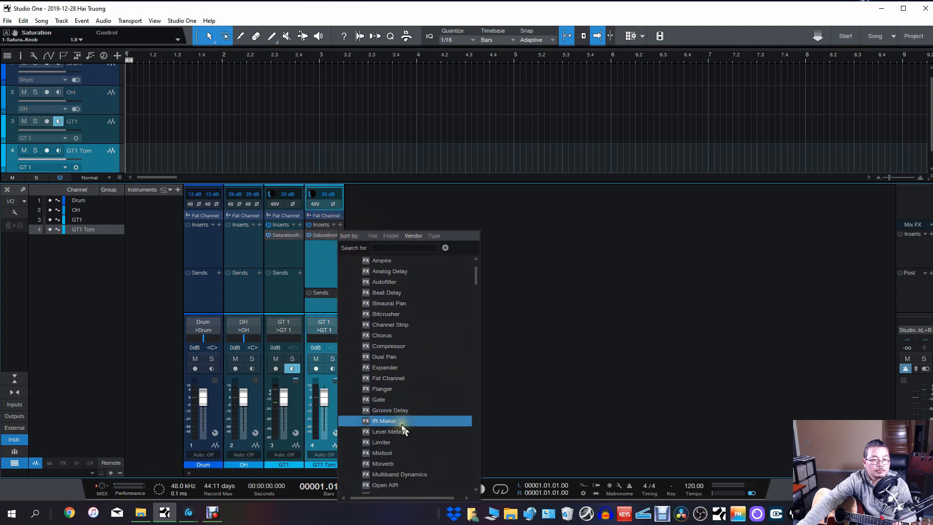
pyautogui.scroll(-2, 411, 465)
pyautogui.click(405, 485)
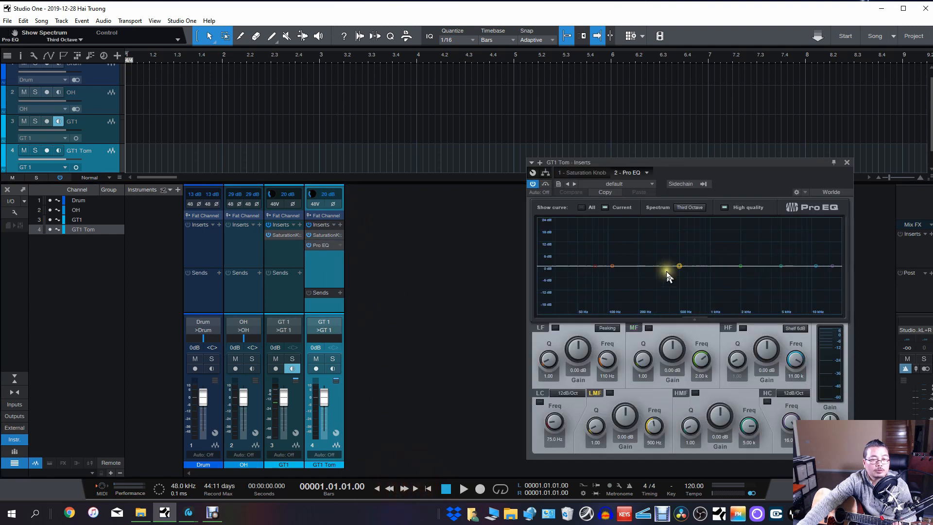
# - Shape the Pro EQ with about +3.78 dB LMF at 398 Hz, a 71.6 Hz low cut and -3.53 dB HMF at 4.84 kHz
pyautogui.moveTo(679, 269)
pyautogui.mouseDown()
pyautogui.moveTo(655, 262)
pyautogui.moveTo(669, 258)
pyautogui.mouseUp()
pyautogui.moveTo(595, 267)
pyautogui.mouseDown()
pyautogui.moveTo(585, 282)
pyautogui.moveTo(593, 267)
pyautogui.mouseUp()
pyautogui.moveTo(780, 266); pyautogui.dragTo(779, 274)
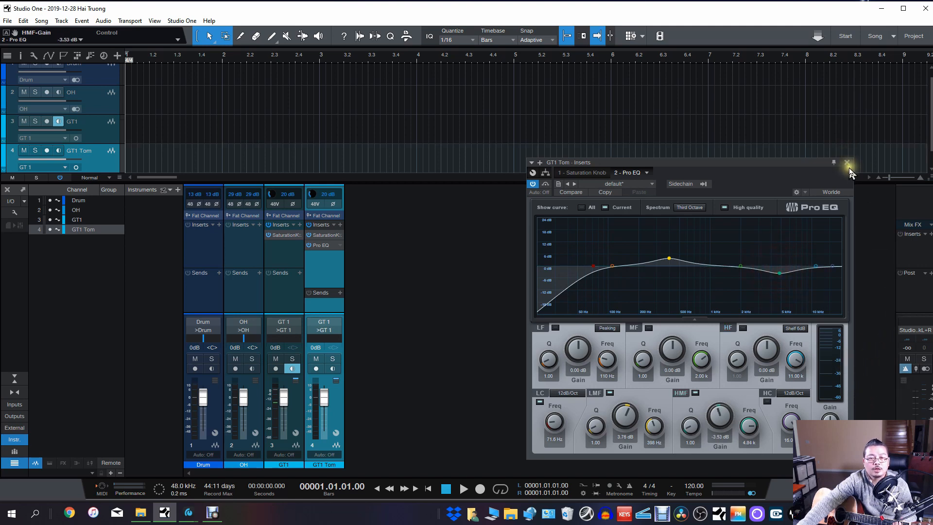
pyautogui.click(847, 163)
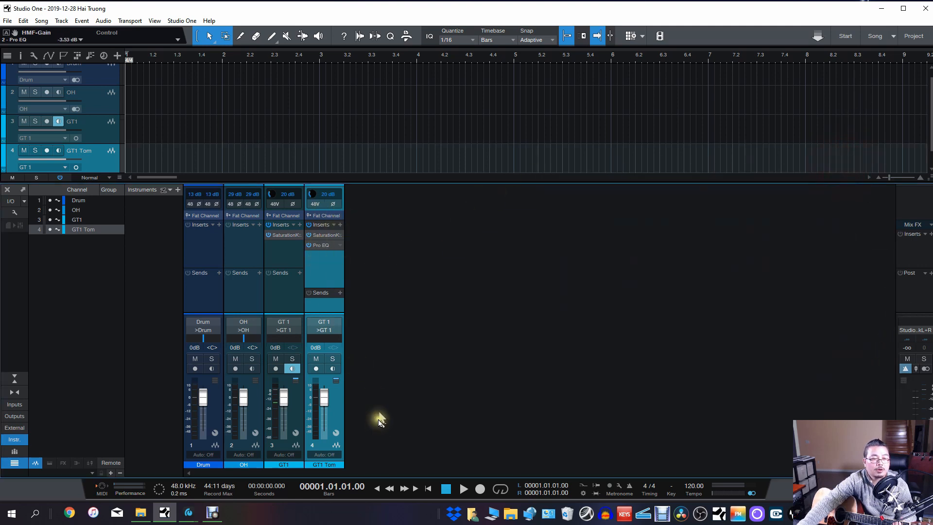
# - Enable input monitoring on the duplicated GT1 track, disable it on the original GT1, and select the original, ending on the duplicate
pyautogui.click(332, 368)
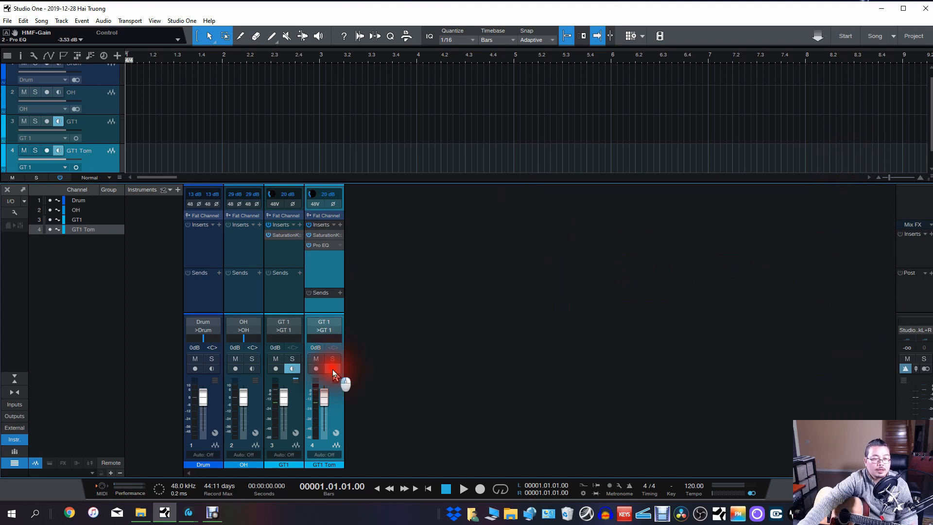
pyautogui.click(290, 369)
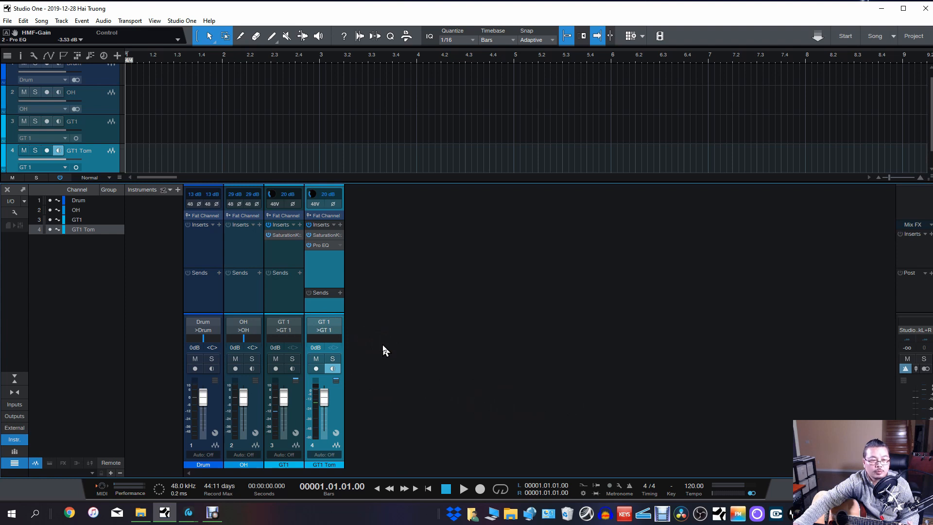
pyautogui.click(295, 415)
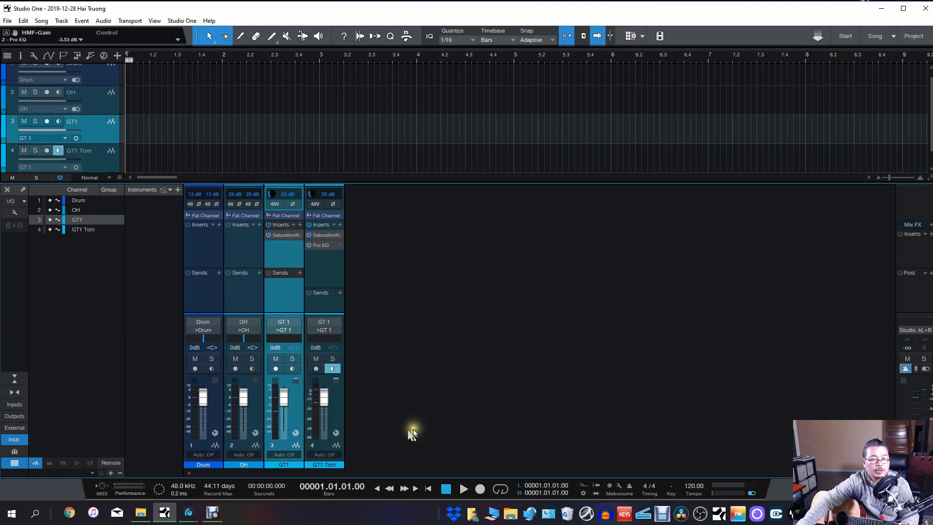
pyautogui.click(340, 414)
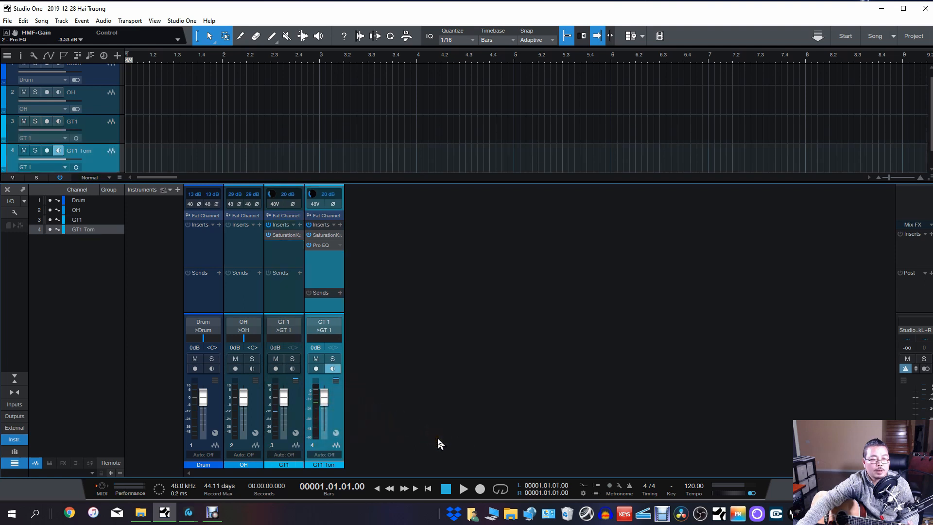